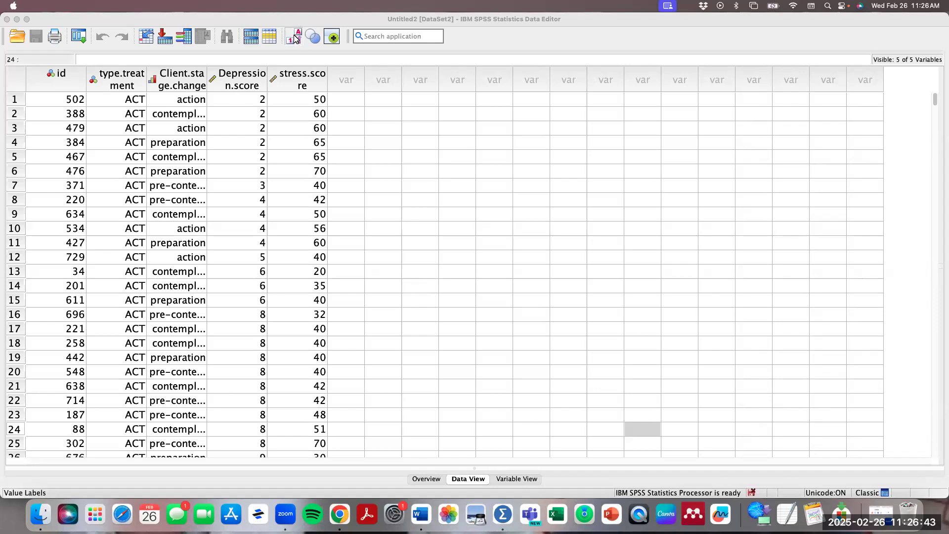
Switch the data grid between value labels and numeric codes, ending with the value labels shown
{"action": "left_click", "coordinate": [295, 40]}
{"action": "left_click", "coordinate": [294, 39]}
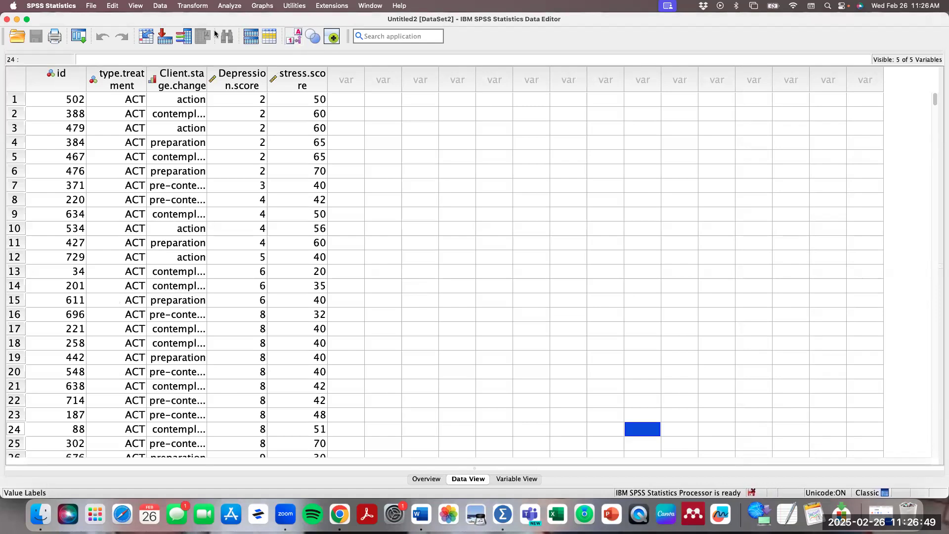
Open the variable definition of type.treatment, widen the attribute columns of the variable list and narrow the Name column
{"action": "double_click", "coordinate": [118, 79]}
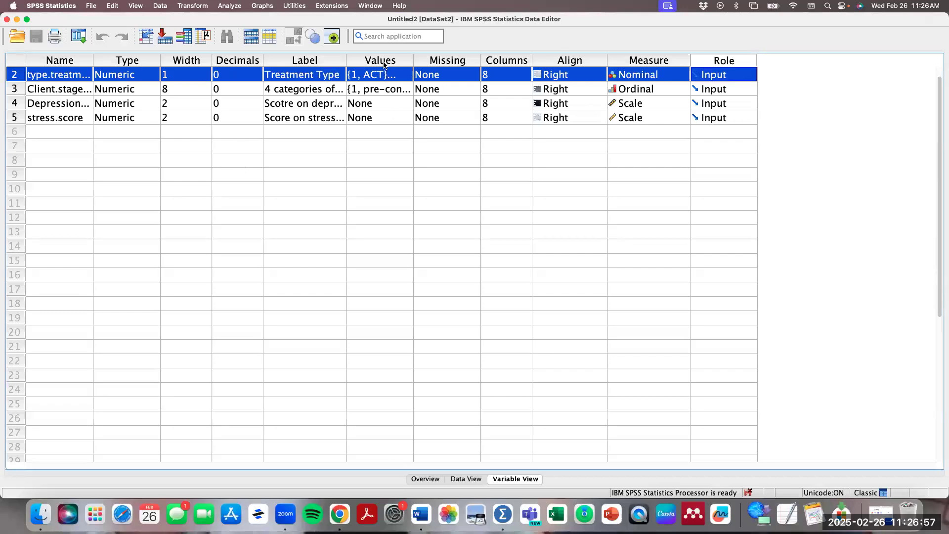
{"action": "left_click_drag", "start_coordinate": [347, 57], "coordinate": [416, 143]}
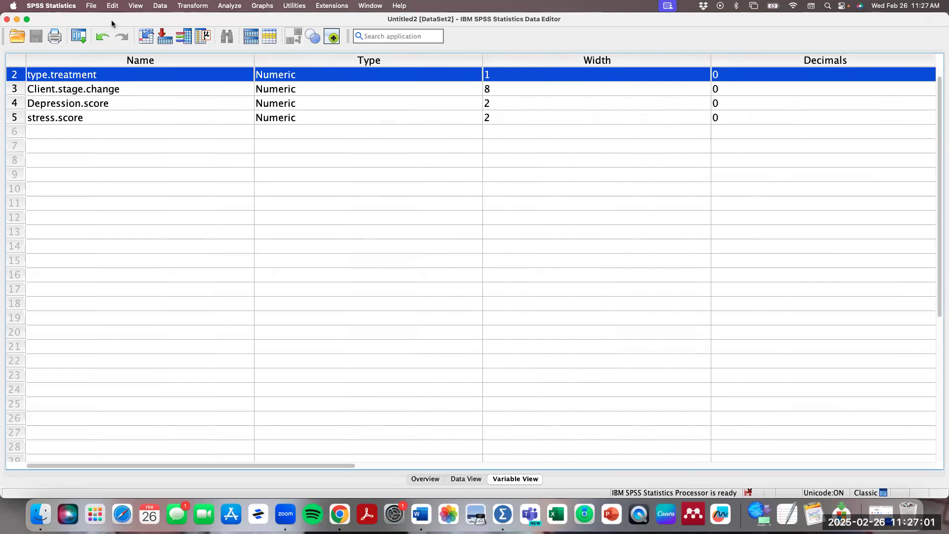
{"action": "left_click", "coordinate": [135, 145]}
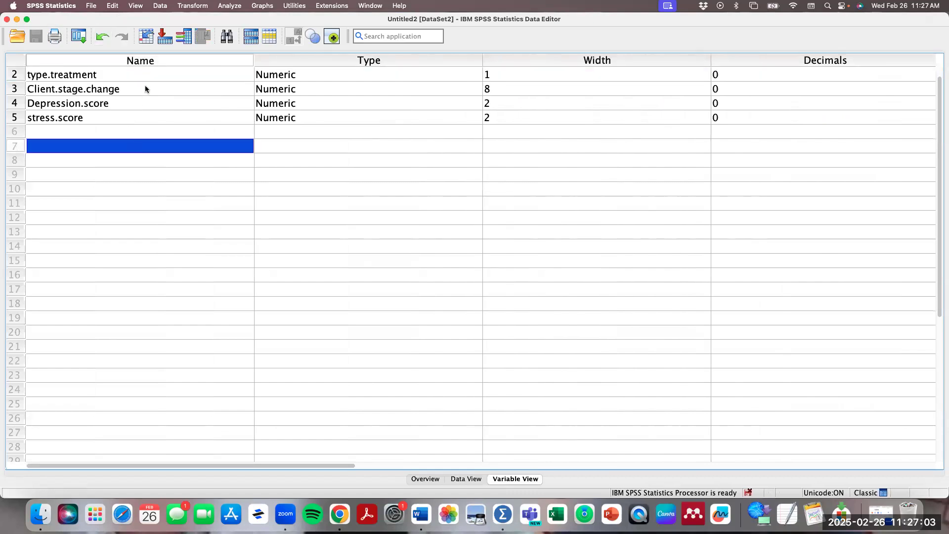
{"action": "left_click", "coordinate": [235, 61]}
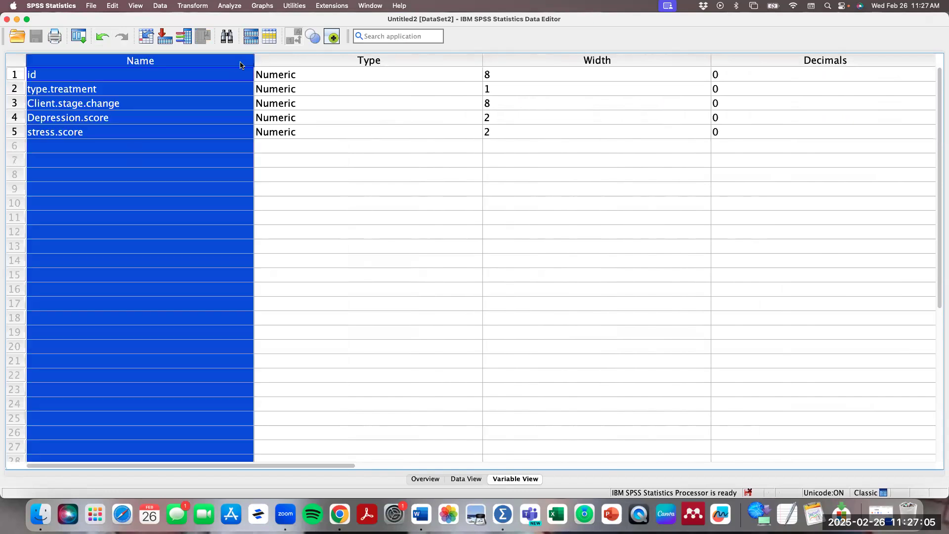
{"action": "left_click_drag", "start_coordinate": [253, 60], "coordinate": [91, 61]}
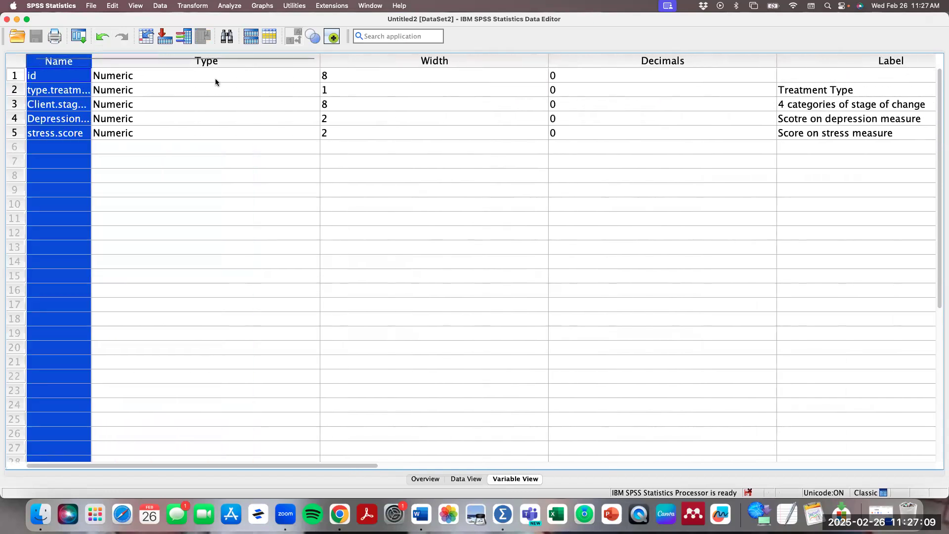
Review the value labels defined for the Treatment Type variable
{"action": "scroll", "coordinate": [619, 192], "scroll_direction": "right", "scroll_amount": 10}
{"action": "scroll", "coordinate": [618, 196], "scroll_direction": "left", "scroll_amount": 15}
{"action": "scroll", "coordinate": [619, 195], "scroll_direction": "up", "scroll_amount": 1}
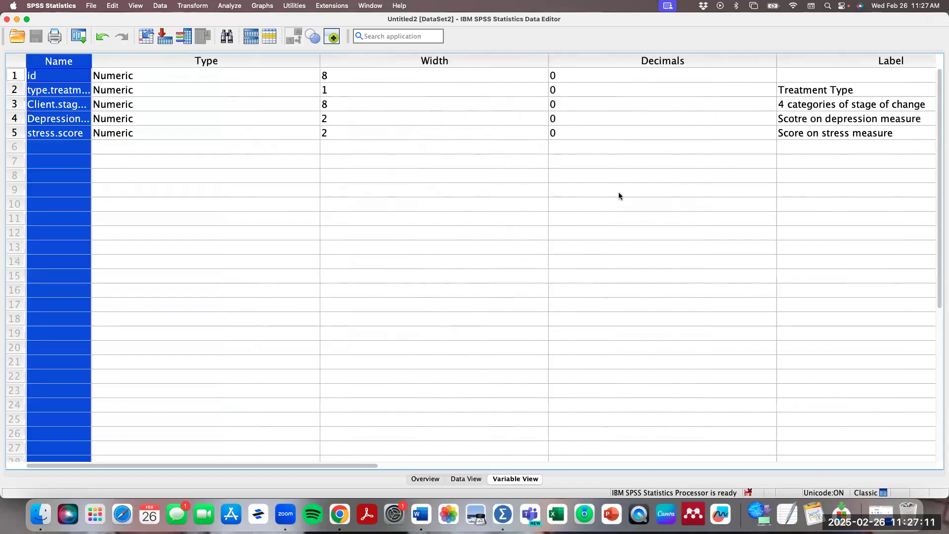
{"action": "scroll", "coordinate": [618, 195], "scroll_direction": "right", "scroll_amount": 5}
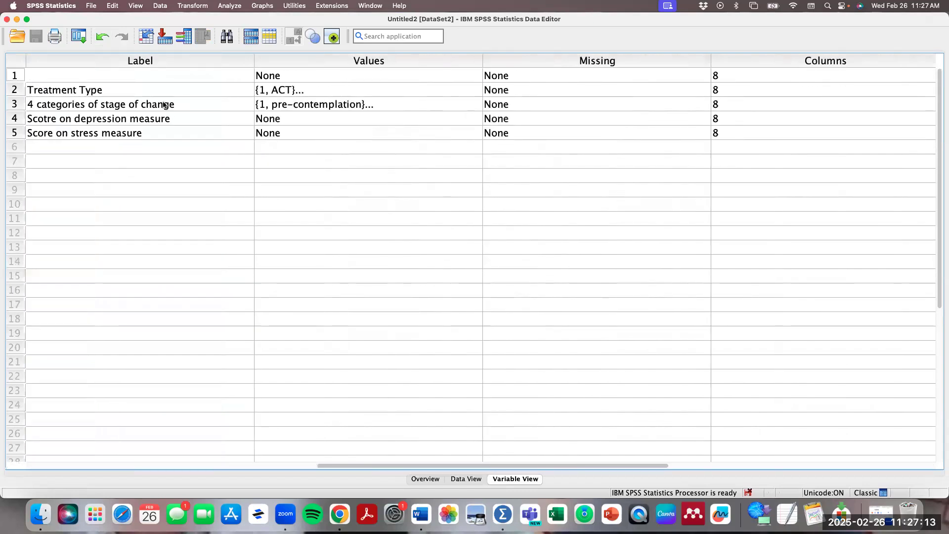
{"action": "left_click", "coordinate": [171, 89]}
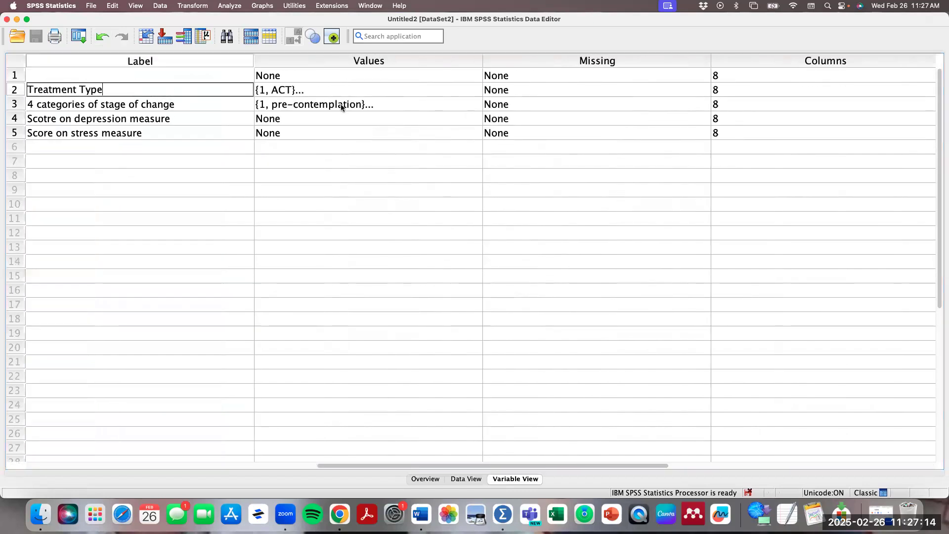
{"action": "left_click", "coordinate": [470, 90]}
{"action": "left_click", "coordinate": [474, 91]}
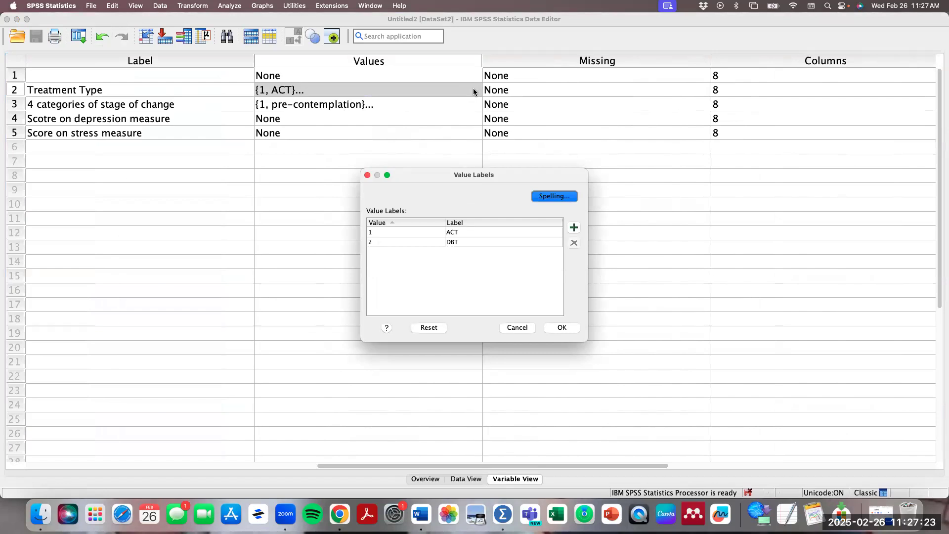
{"action": "left_click", "coordinate": [566, 327]}
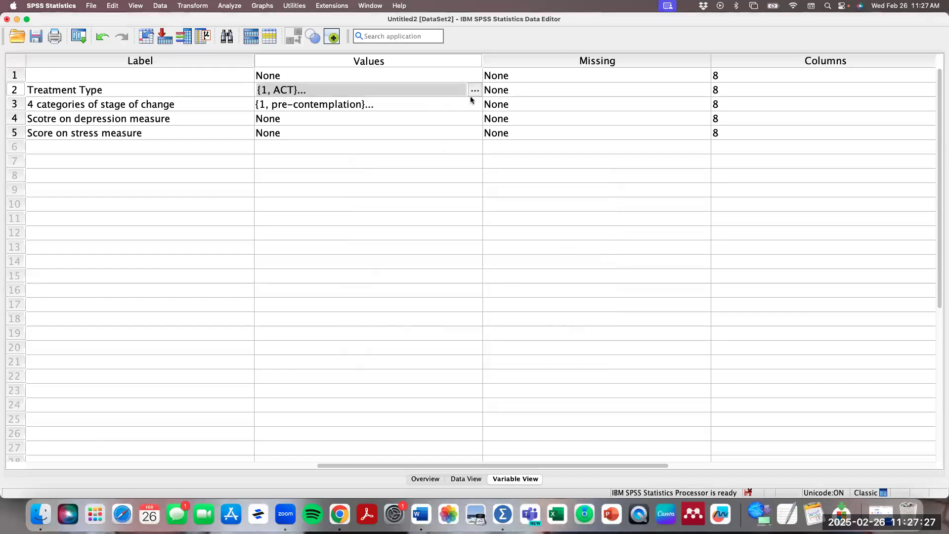
Review the value labels of the stage of change variable and the labels of the depression and stress score variables
{"action": "left_click", "coordinate": [472, 109]}
{"action": "left_click", "coordinate": [475, 105]}
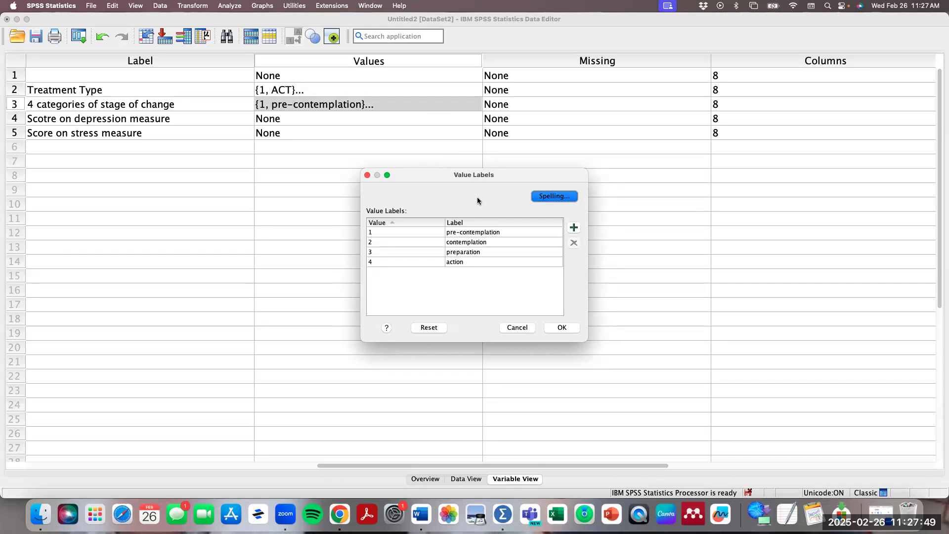
{"action": "left_click", "coordinate": [517, 327]}
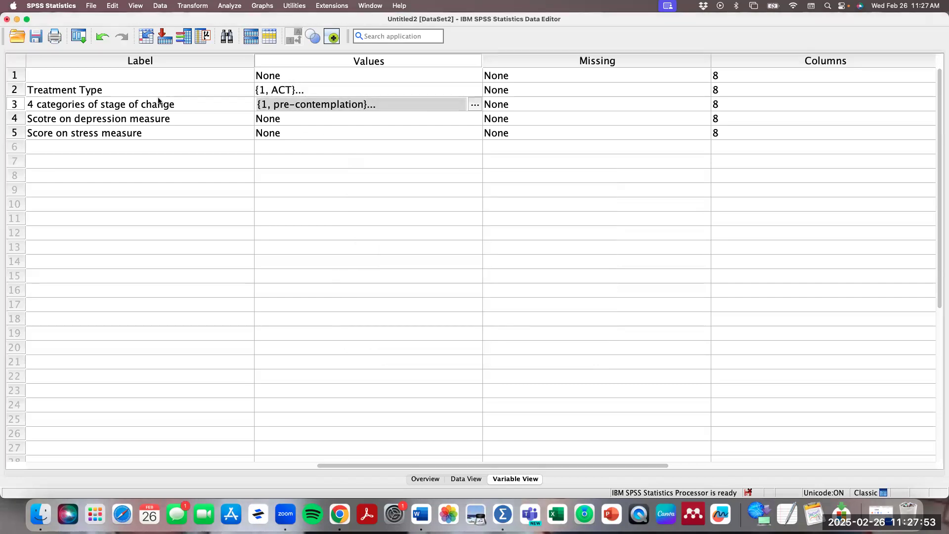
{"action": "double_click", "coordinate": [167, 119]}
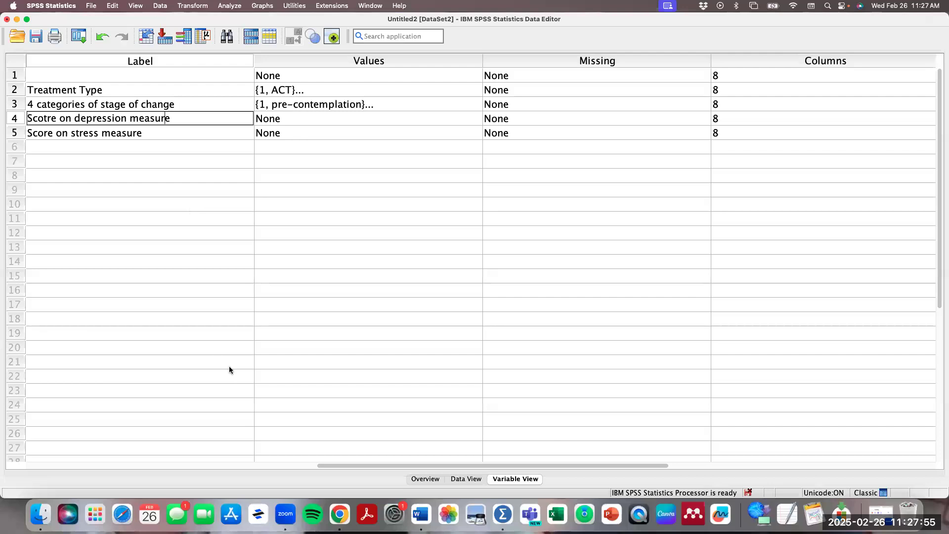
{"action": "double_click", "coordinate": [164, 132]}
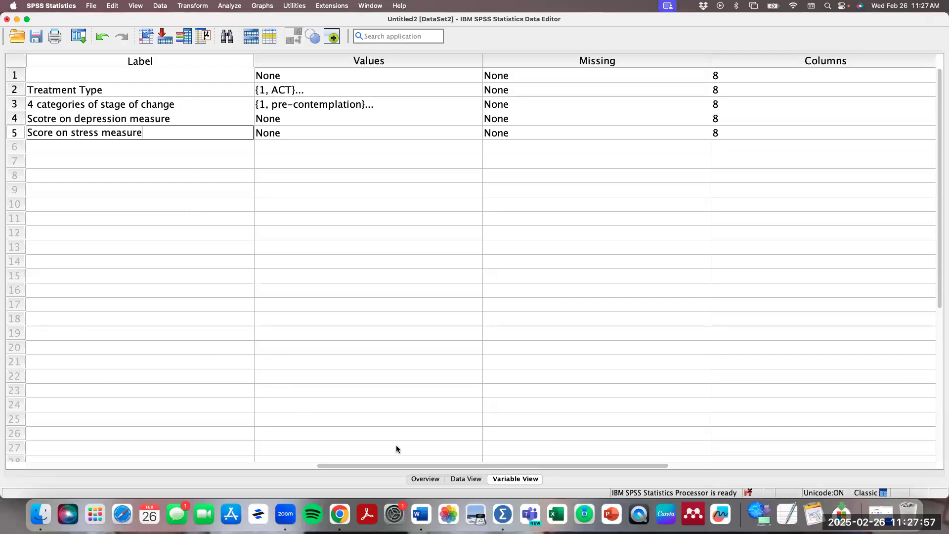
Return to the data grid and sort the cases by type.treatment in ascending order, followed by descending order
{"action": "left_click", "coordinate": [424, 479]}
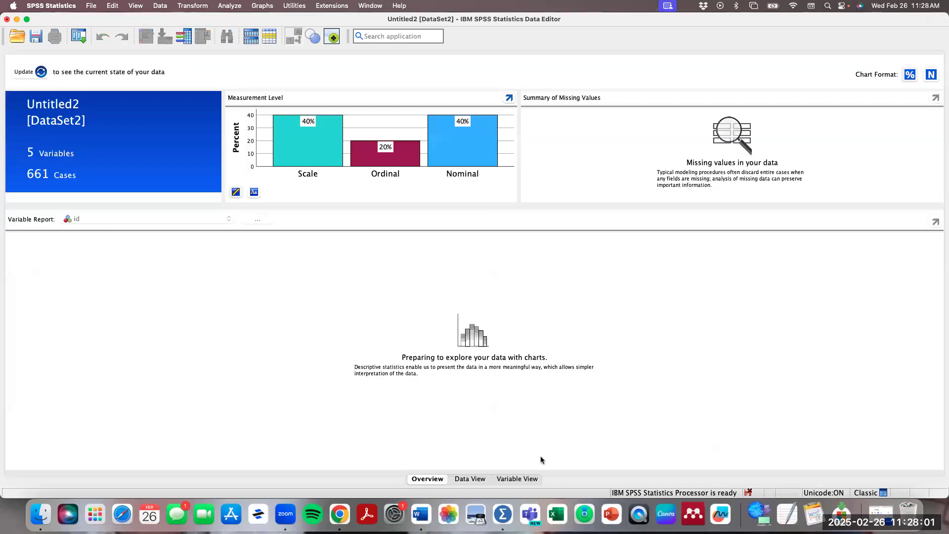
{"action": "left_click", "coordinate": [474, 480]}
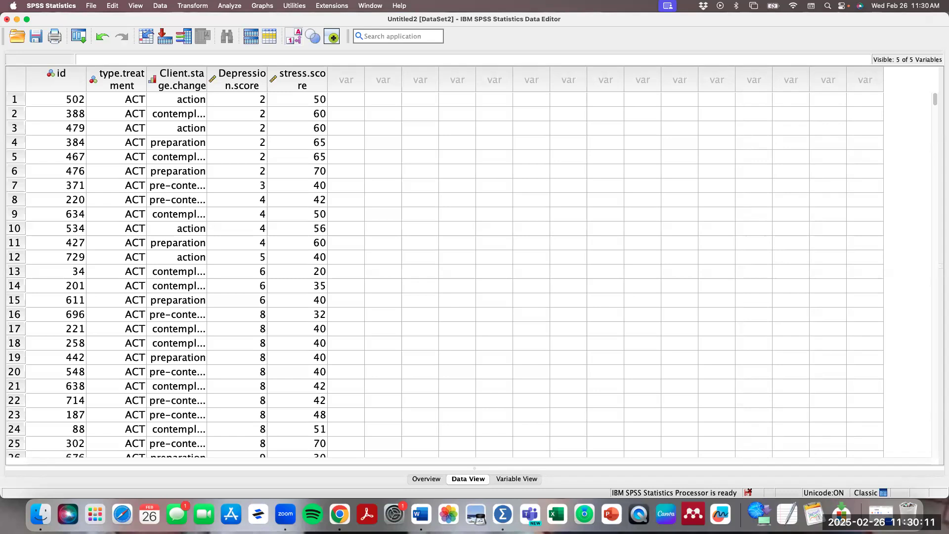
{"action": "right_click", "coordinate": [118, 79]}
{"action": "left_click", "coordinate": [142, 197]}
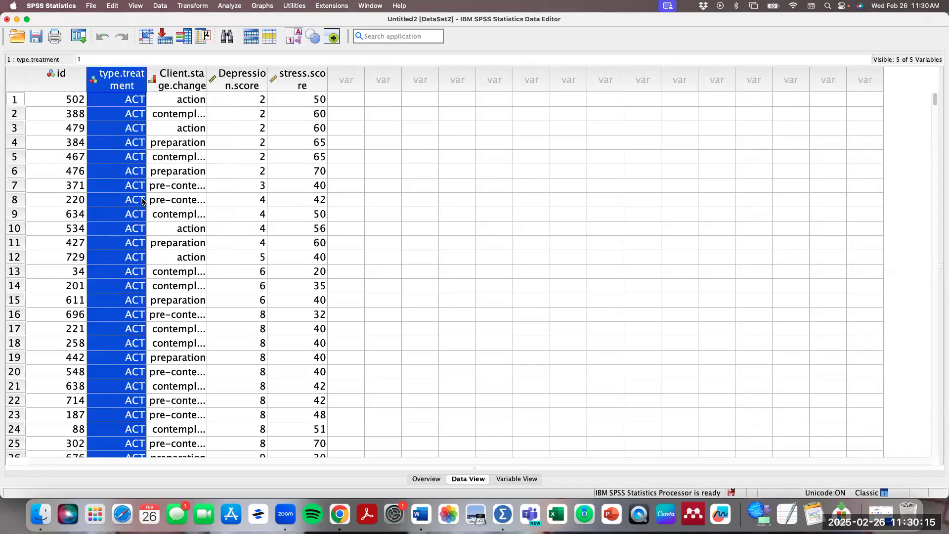
{"action": "right_click", "coordinate": [117, 83]}
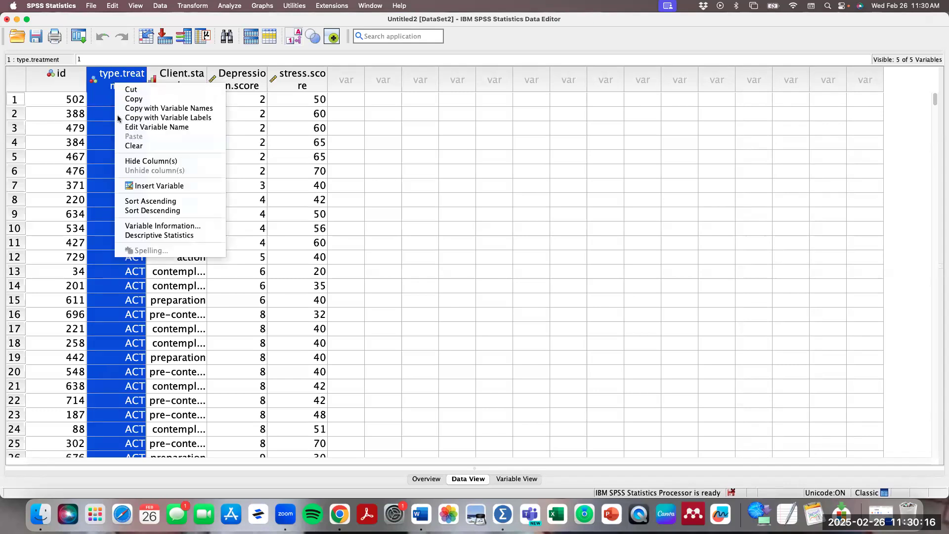
{"action": "left_click", "coordinate": [143, 210]}
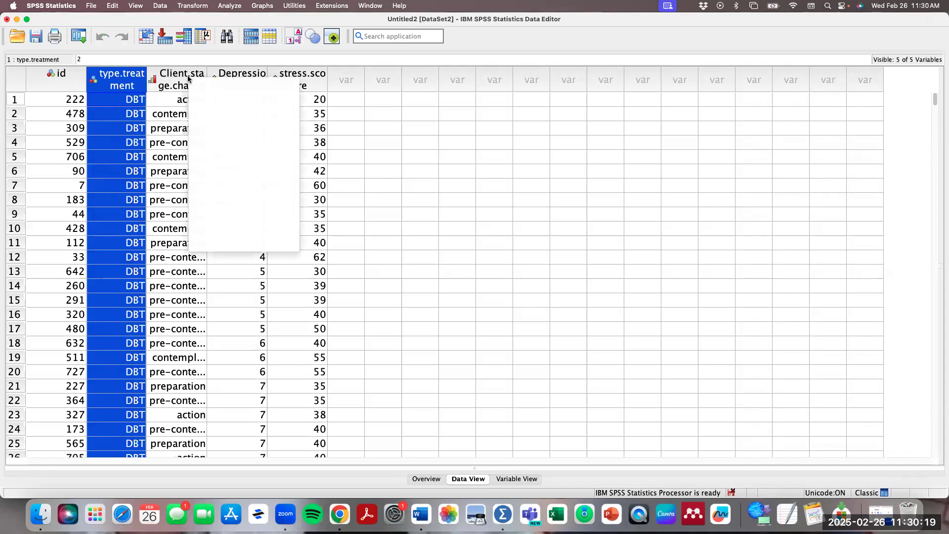
Sort the cases by Client.stage.change in ascending order and again in descending order
{"action": "right_click", "coordinate": [188, 79]}
{"action": "left_click", "coordinate": [208, 196]}
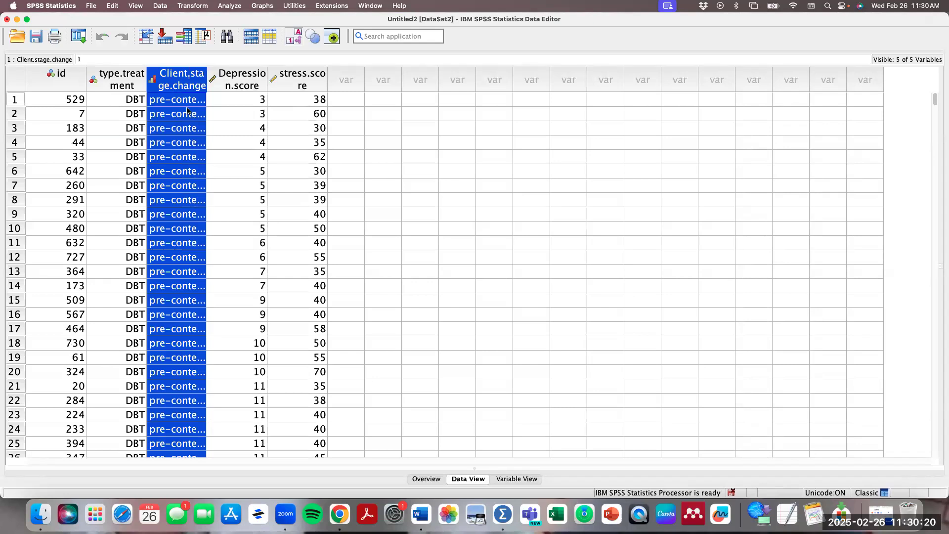
{"action": "right_click", "coordinate": [181, 77]}
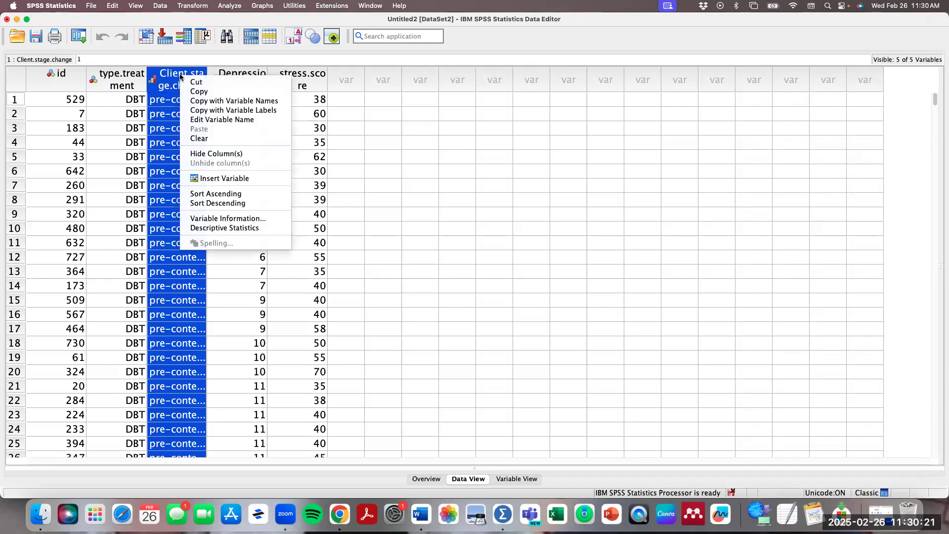
{"action": "left_click", "coordinate": [196, 203]}
Sort the cases by Depression.score in ascending order and again in descending order
{"action": "right_click", "coordinate": [234, 78]}
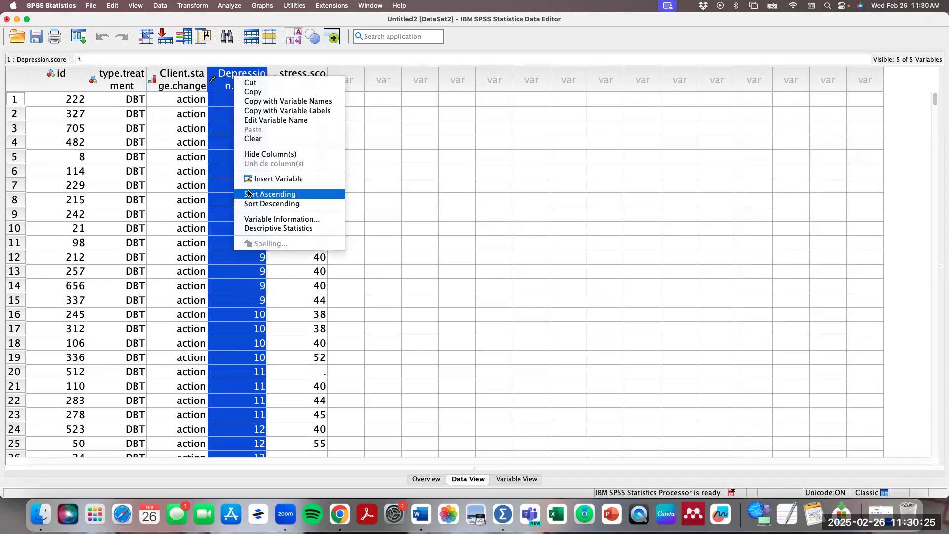
{"action": "left_click", "coordinate": [249, 194]}
{"action": "right_click", "coordinate": [240, 79]}
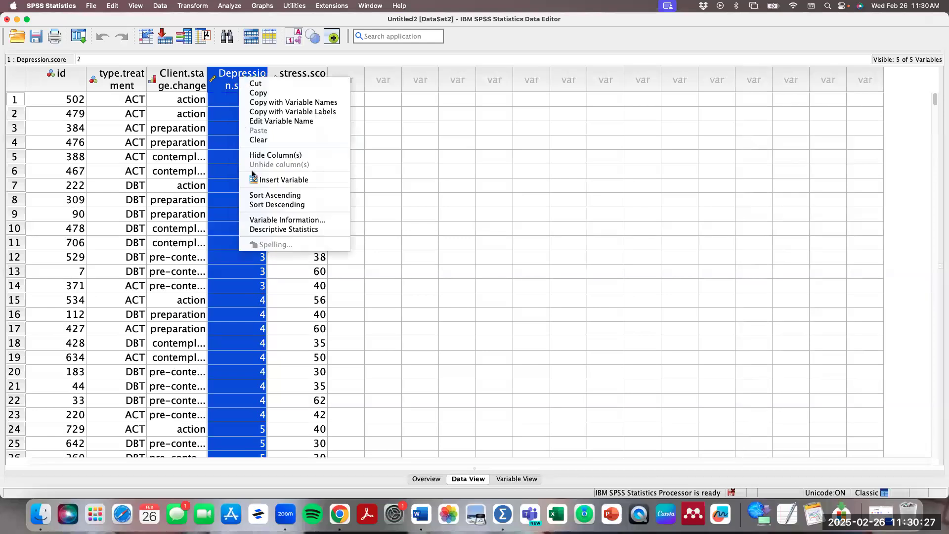
{"action": "left_click", "coordinate": [257, 205]}
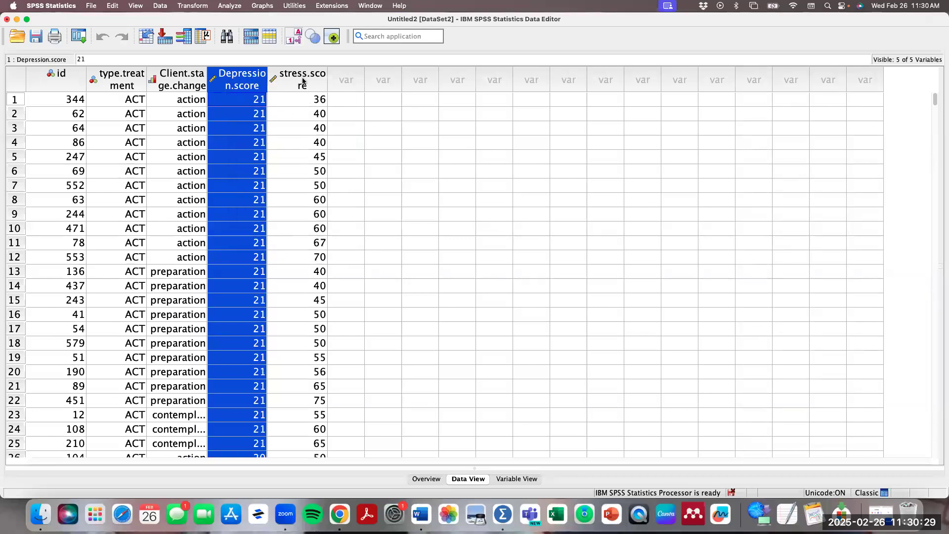
Sort the cases by stress.score in ascending order and examine the missing scores in the first five rows
{"action": "right_click", "coordinate": [303, 80]}
{"action": "left_click", "coordinate": [338, 196]}
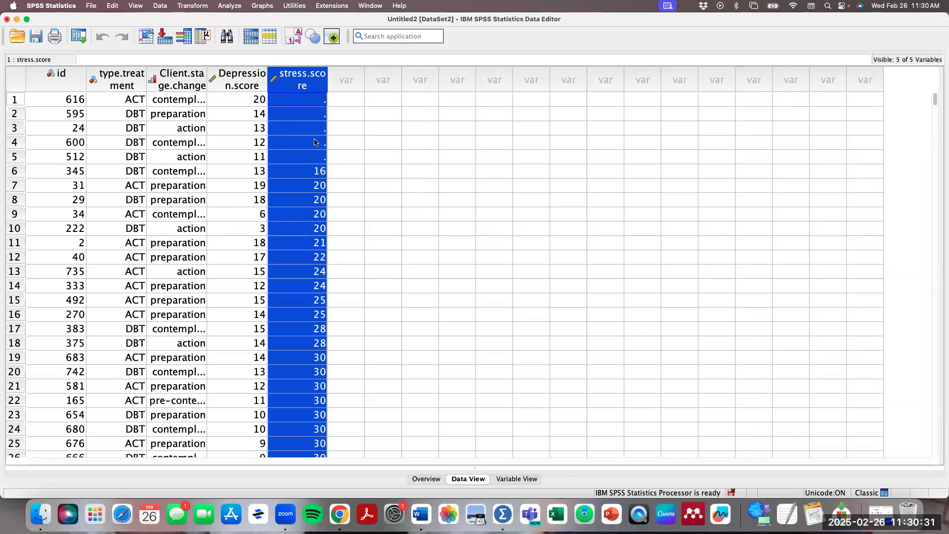
{"action": "left_click", "coordinate": [308, 100]}
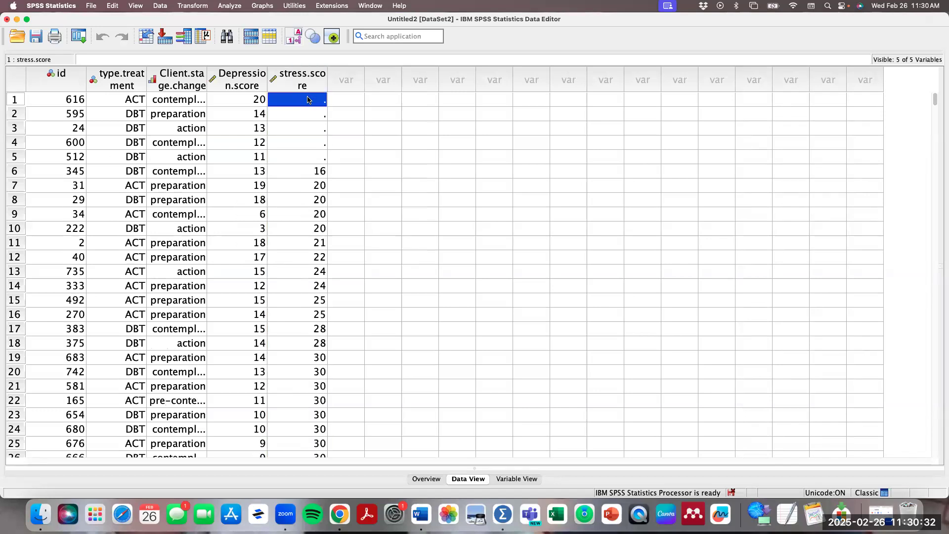
{"action": "left_click", "coordinate": [310, 156]}
{"action": "left_click", "coordinate": [308, 148]}
{"action": "left_click", "coordinate": [310, 129]}
{"action": "left_click", "coordinate": [310, 114]}
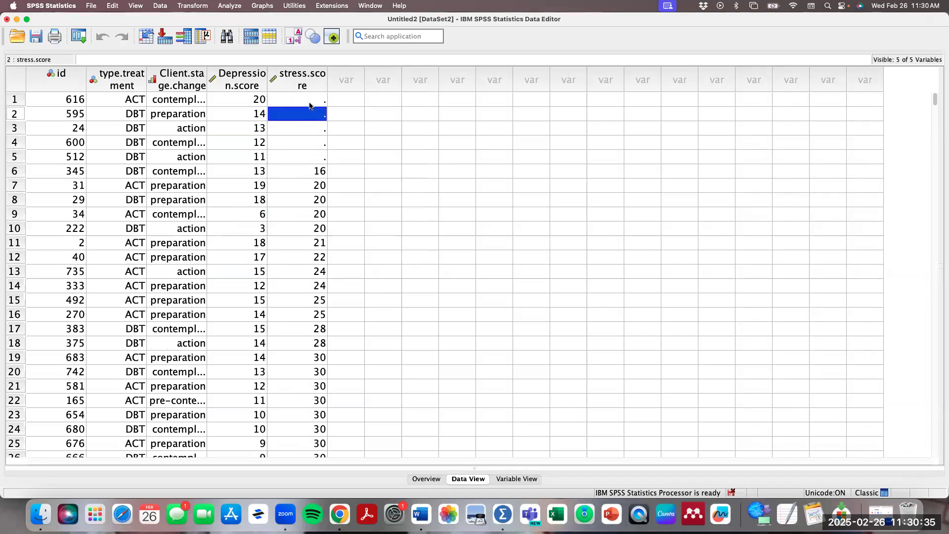
{"action": "left_click", "coordinate": [310, 105]}
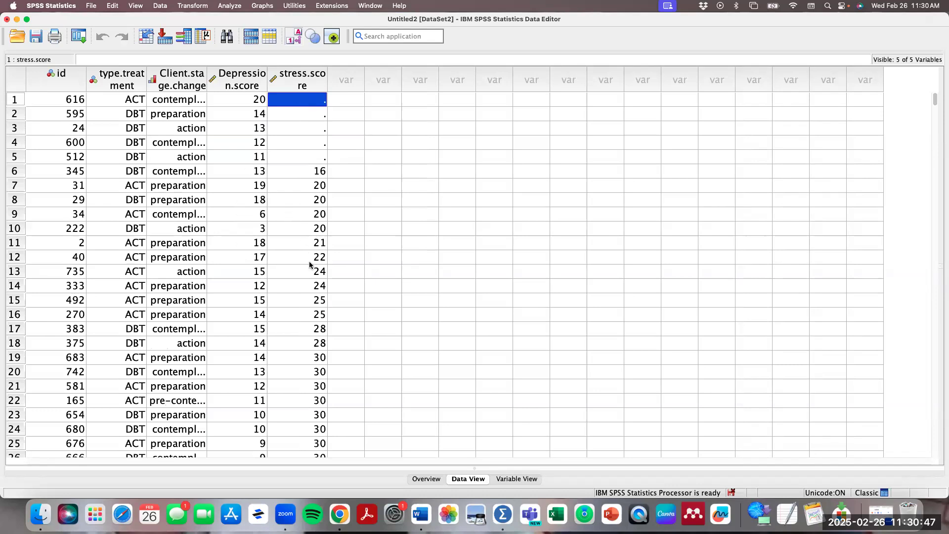
{"action": "scroll", "coordinate": [310, 265], "scroll_direction": "down", "scroll_amount": 3}
{"action": "scroll", "coordinate": [310, 261], "scroll_direction": "up", "scroll_amount": 3}
Set up an Explore descriptive analysis with the depression measure score as the dependent variable
{"action": "left_click", "coordinate": [229, 6]}
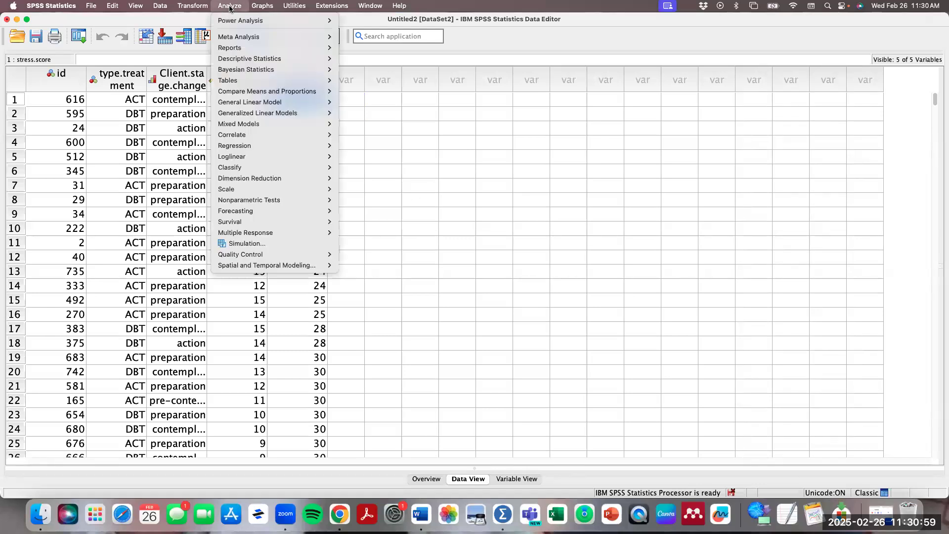
{"action": "mouse_move", "coordinate": [299, 59]}
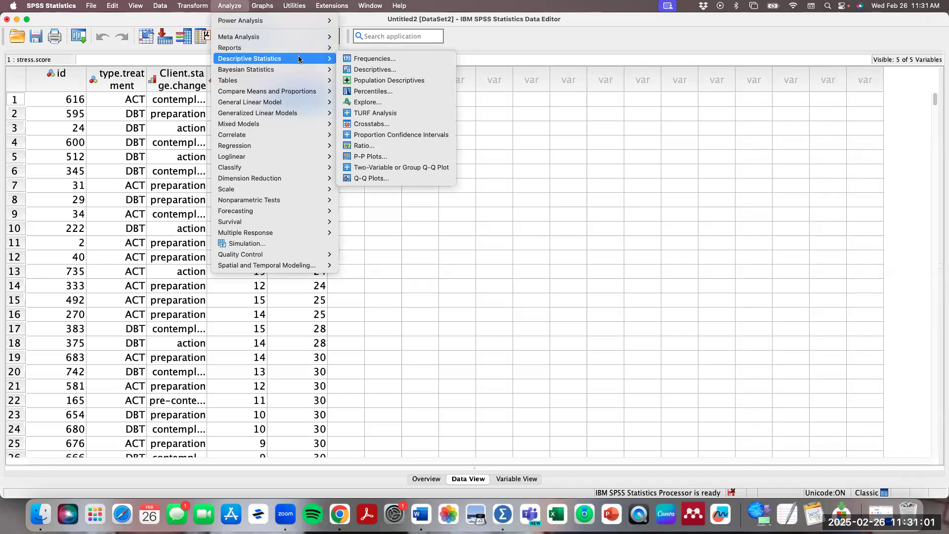
{"action": "left_click", "coordinate": [395, 102]}
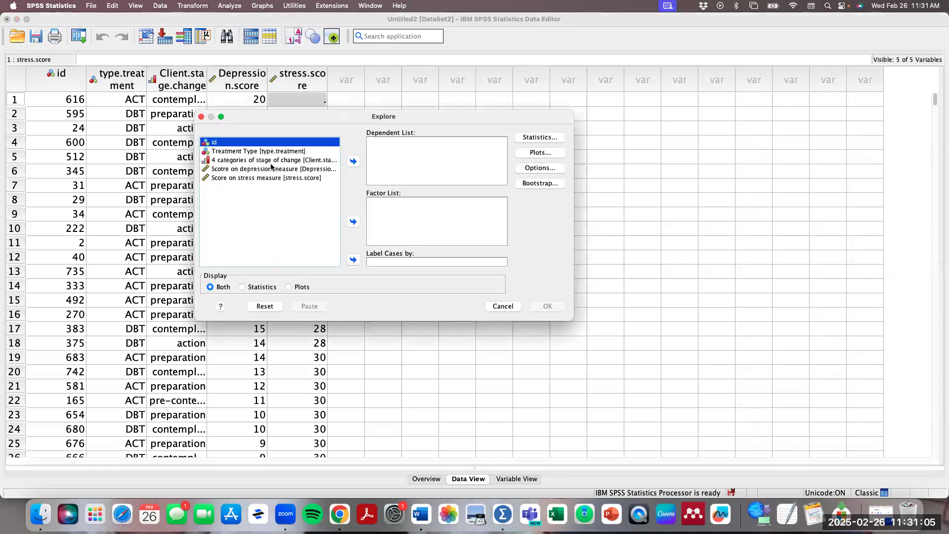
{"action": "left_click", "coordinate": [231, 169]}
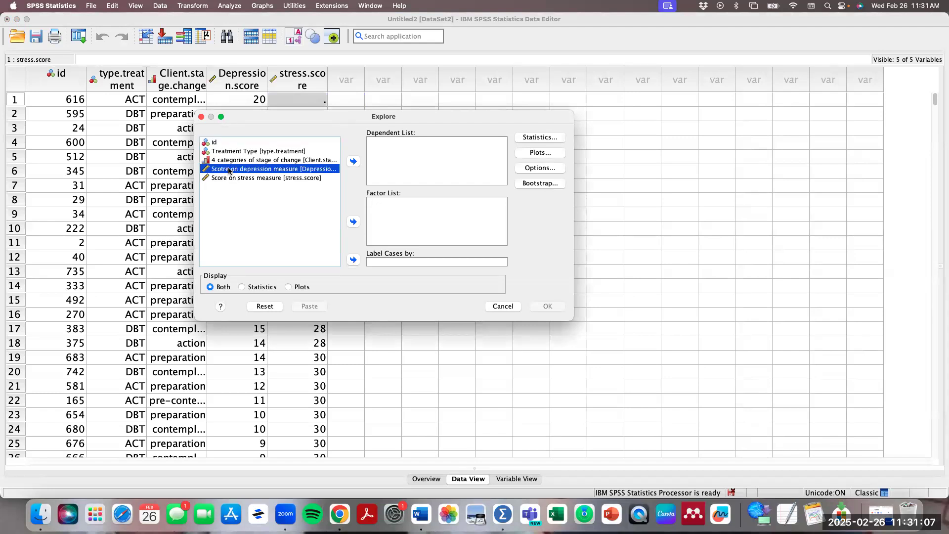
{"action": "left_click", "coordinate": [353, 161]}
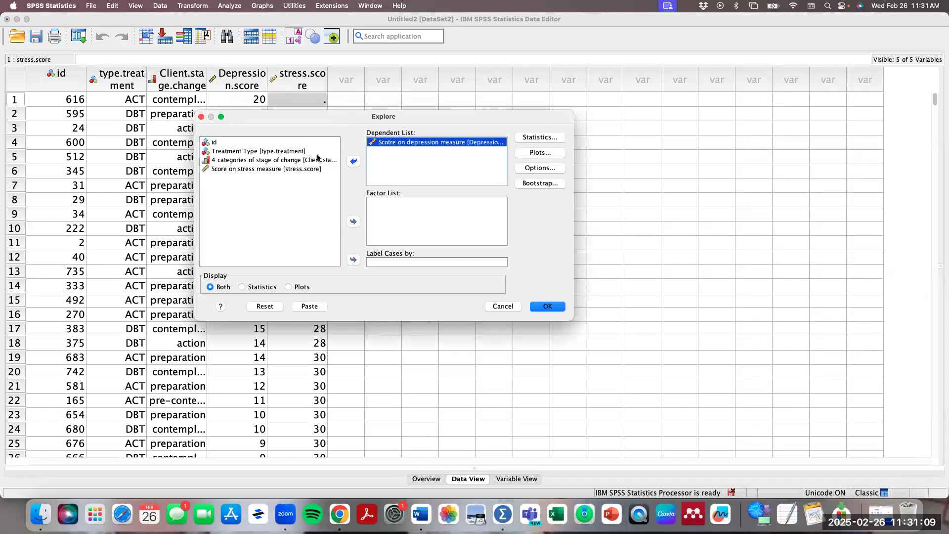
Add Treatment Type and the 4 categories of stage of change as factors in the Explore analysis
{"action": "left_click", "coordinate": [292, 151]}
{"action": "left_click", "coordinate": [353, 222]}
{"action": "left_click", "coordinate": [321, 151]}
{"action": "left_click", "coordinate": [354, 222]}
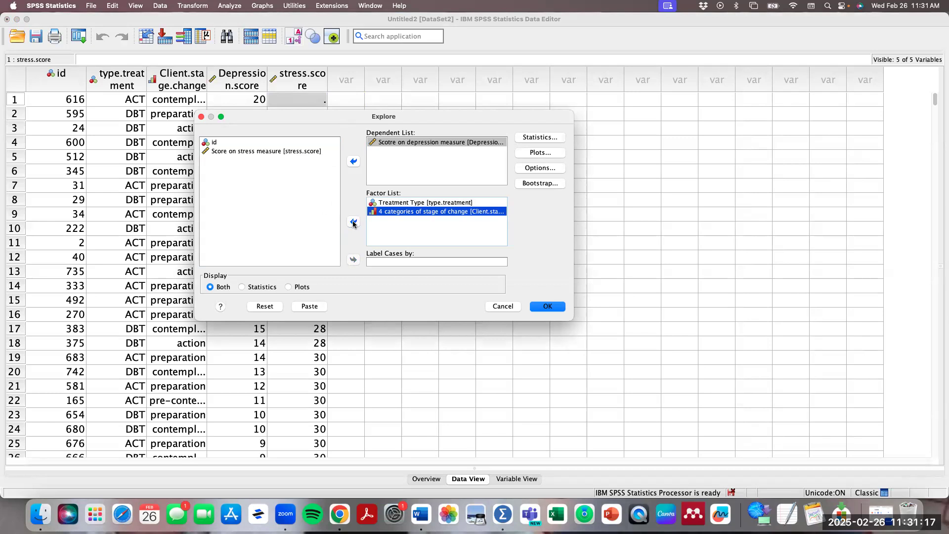
Add outliers to the descriptives in the Explore statistics, keeping the 95% confidence interval for the mean
{"action": "left_click", "coordinate": [537, 141]}
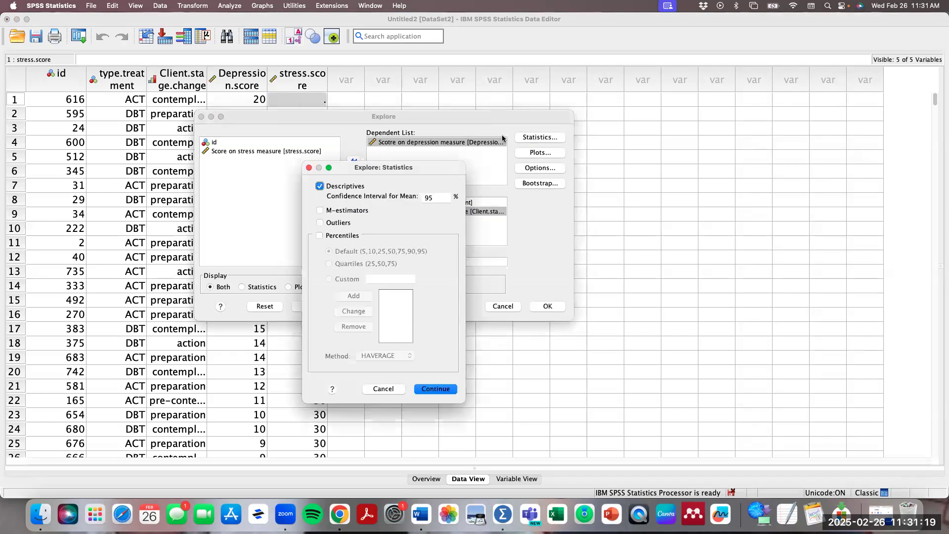
{"action": "left_click", "coordinate": [341, 223]}
{"action": "left_click", "coordinate": [437, 389]}
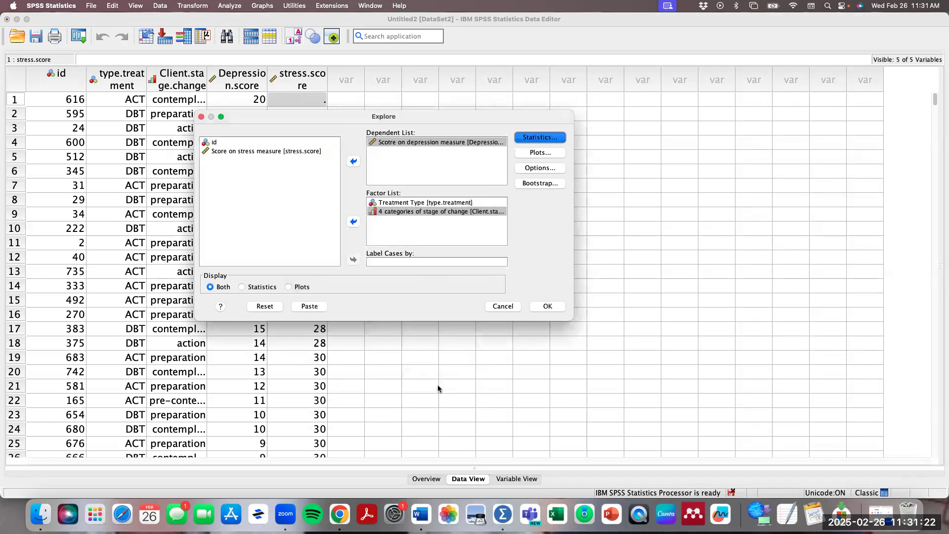
Add histograms and normality plots with tests to the Explore plots
{"action": "left_click", "coordinate": [551, 153]}
{"action": "left_click", "coordinate": [423, 174]}
{"action": "left_click", "coordinate": [365, 208]}
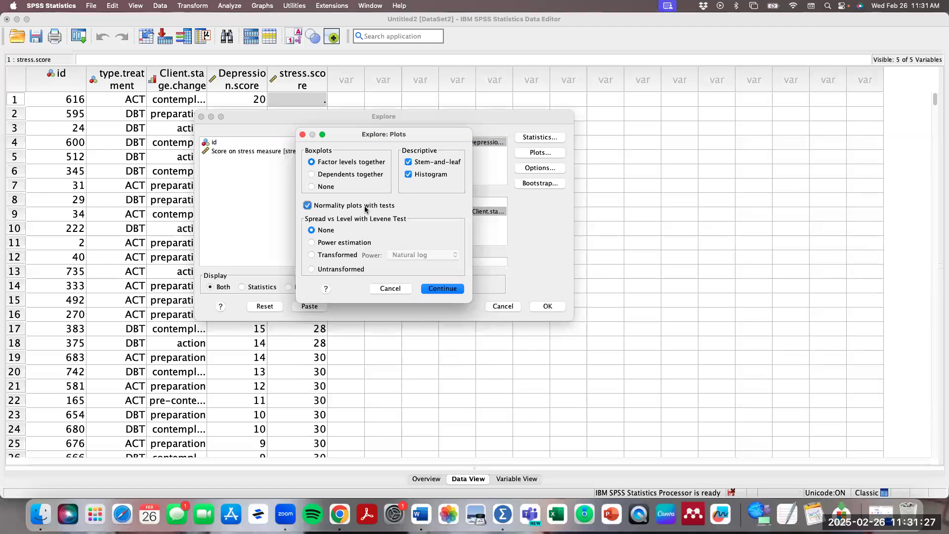
{"action": "left_click", "coordinate": [446, 288]}
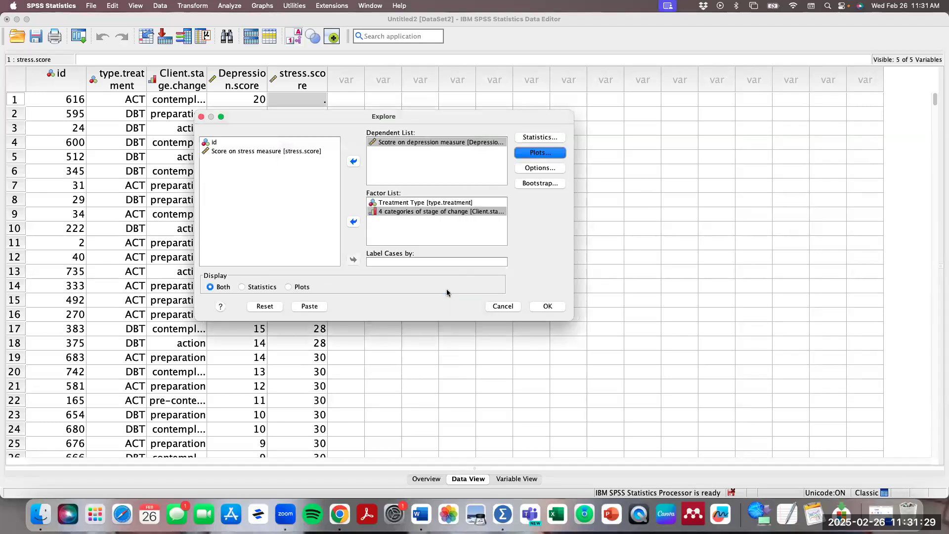
Review the Explore options and run the analysis
{"action": "left_click", "coordinate": [530, 170]}
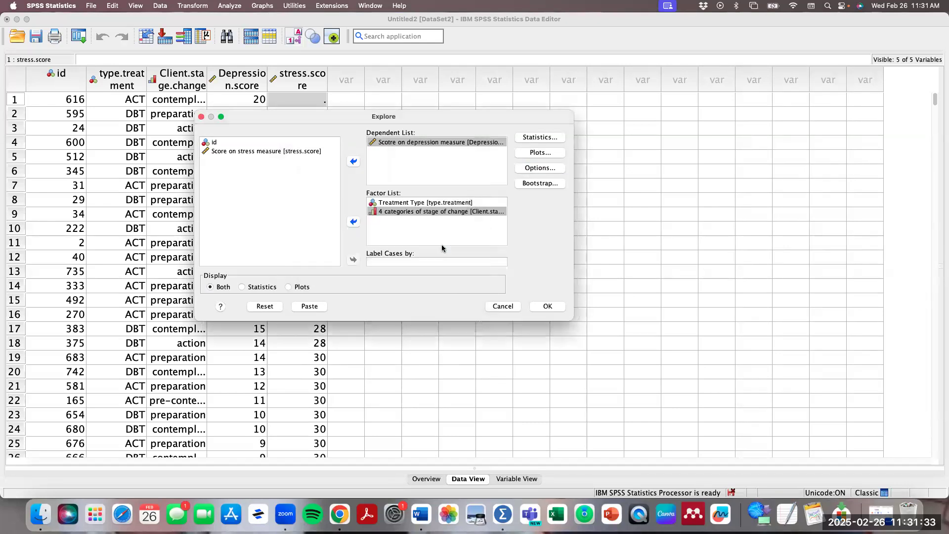
{"action": "left_click", "coordinate": [442, 247]}
{"action": "left_click", "coordinate": [548, 308]}
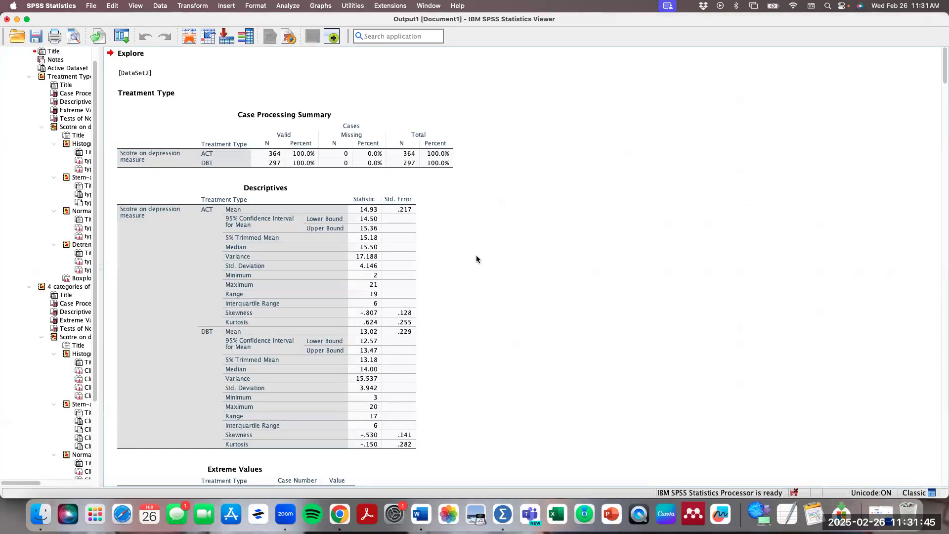
Examine the Descriptives, Extreme Values and Tests of Normality tables for depression scores by treatment type
{"action": "left_click", "coordinate": [396, 337]}
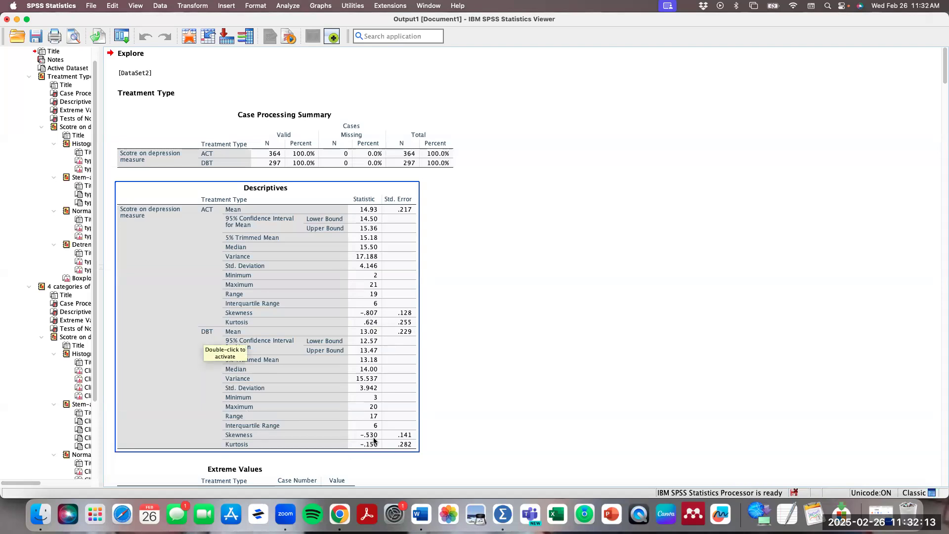
{"action": "left_click", "coordinate": [467, 455]}
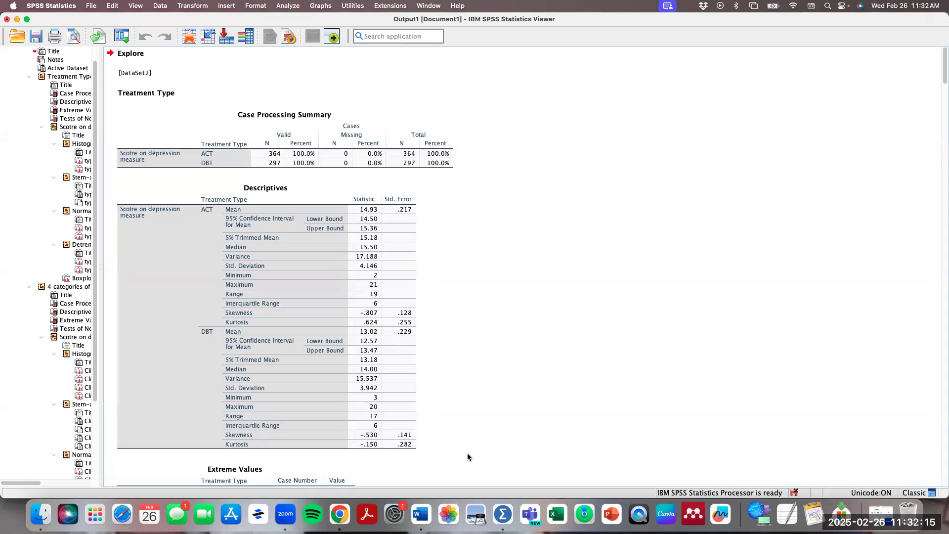
{"action": "scroll", "coordinate": [467, 455], "scroll_direction": "down", "scroll_amount": 10}
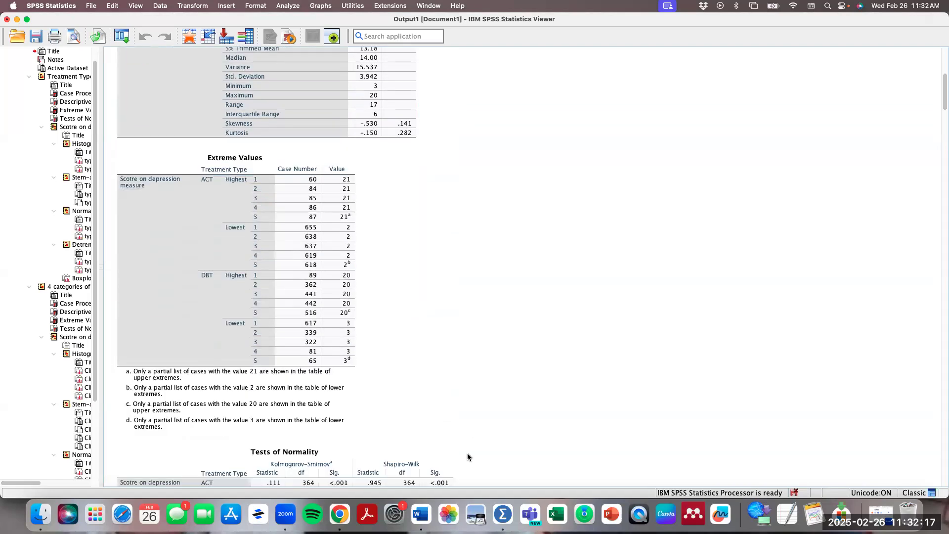
{"action": "scroll", "coordinate": [467, 453], "scroll_direction": "down", "scroll_amount": 5}
{"action": "left_click", "coordinate": [371, 271]}
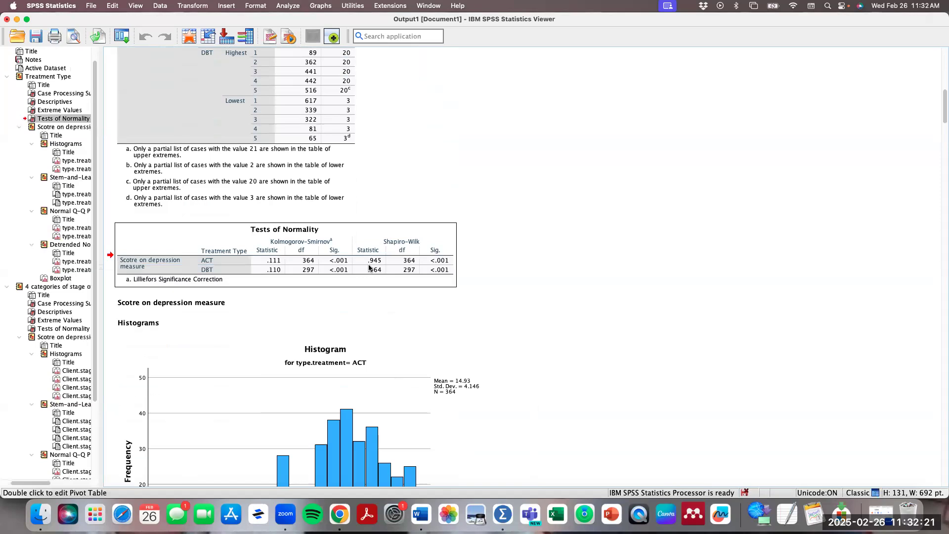
{"action": "left_click", "coordinate": [340, 256]}
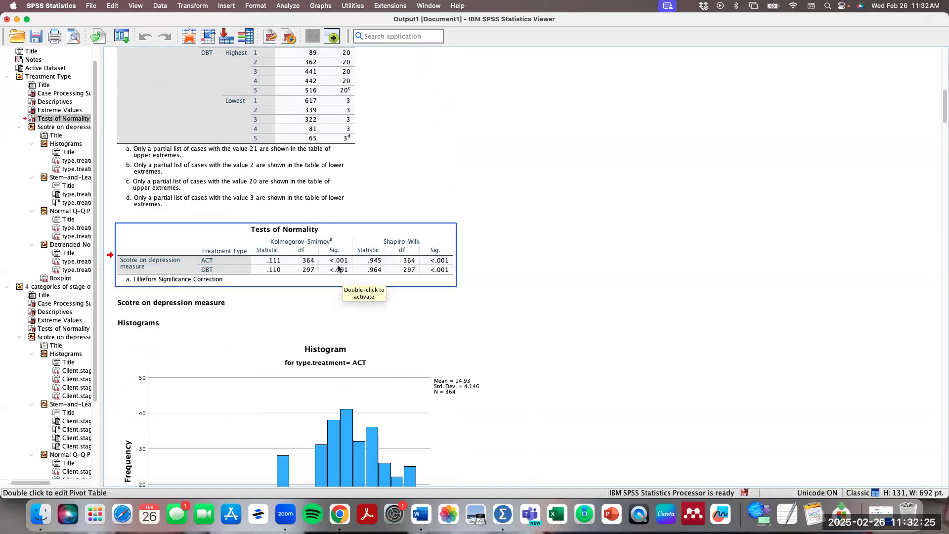
{"action": "scroll", "coordinate": [338, 269], "scroll_direction": "up", "scroll_amount": 10}
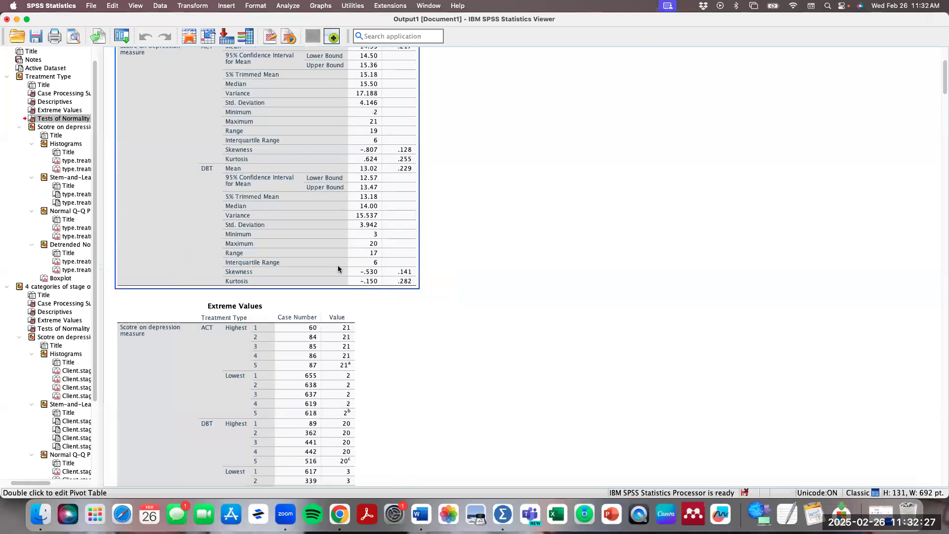
{"action": "scroll", "coordinate": [338, 269], "scroll_direction": "down", "scroll_amount": 12}
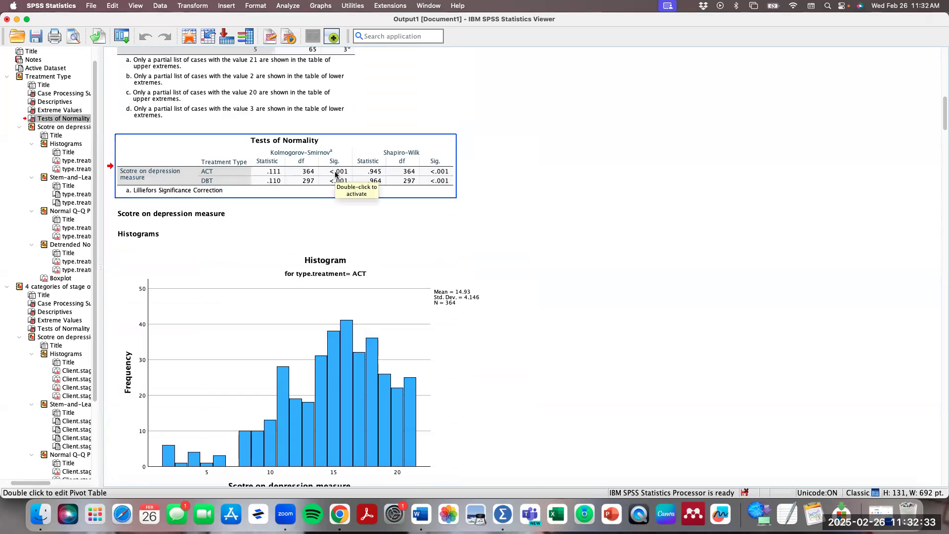
Examine the depression score histograms and stem-and-leaf plots for the ACT and DBT treatments
{"action": "scroll", "coordinate": [335, 174], "scroll_direction": "down", "scroll_amount": 10}
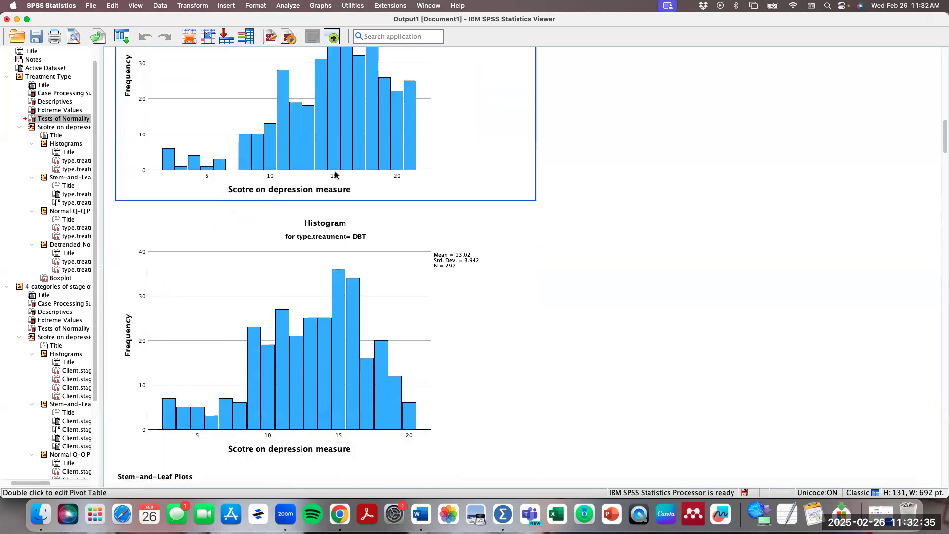
{"action": "scroll", "coordinate": [335, 175], "scroll_direction": "up", "scroll_amount": 6}
{"action": "scroll", "coordinate": [335, 174], "scroll_direction": "down", "scroll_amount": 10}
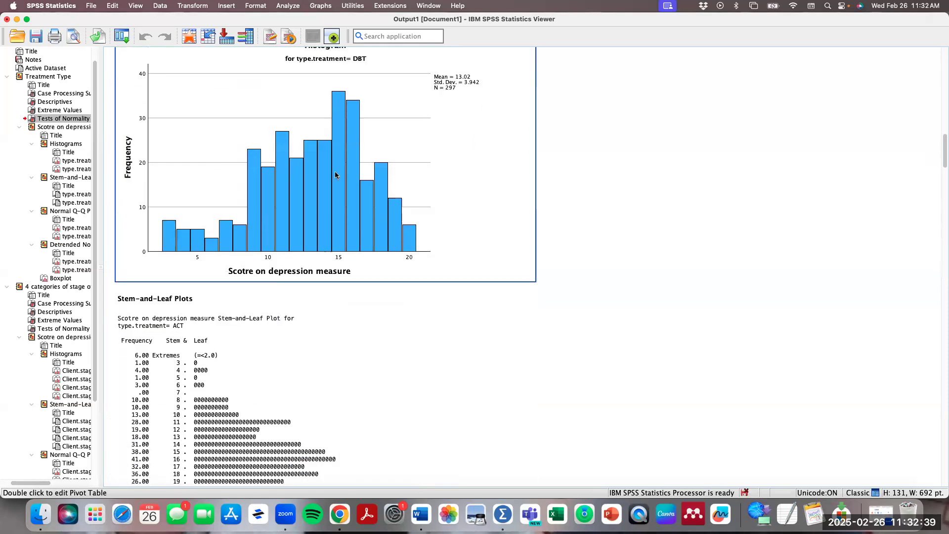
{"action": "scroll", "coordinate": [335, 174], "scroll_direction": "down", "scroll_amount": 6}
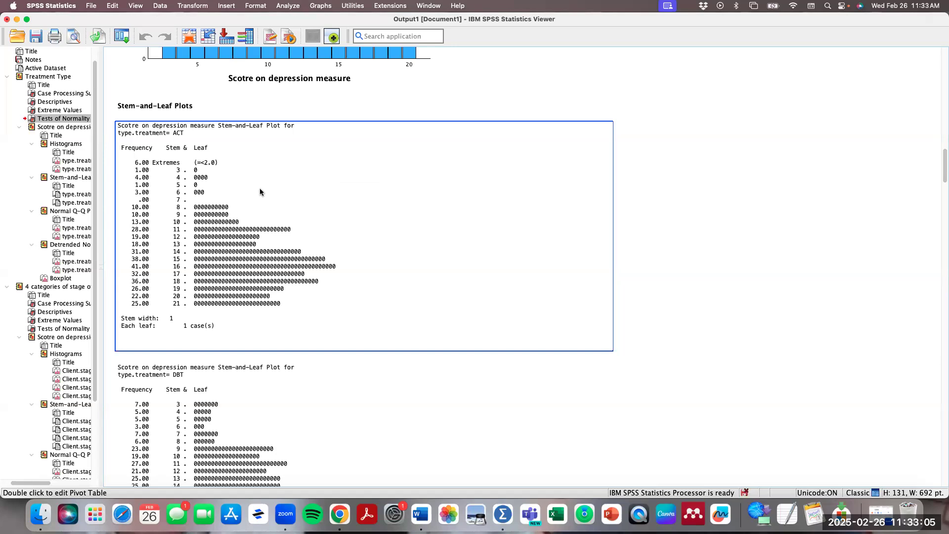
{"action": "scroll", "coordinate": [260, 192], "scroll_direction": "down", "scroll_amount": 5}
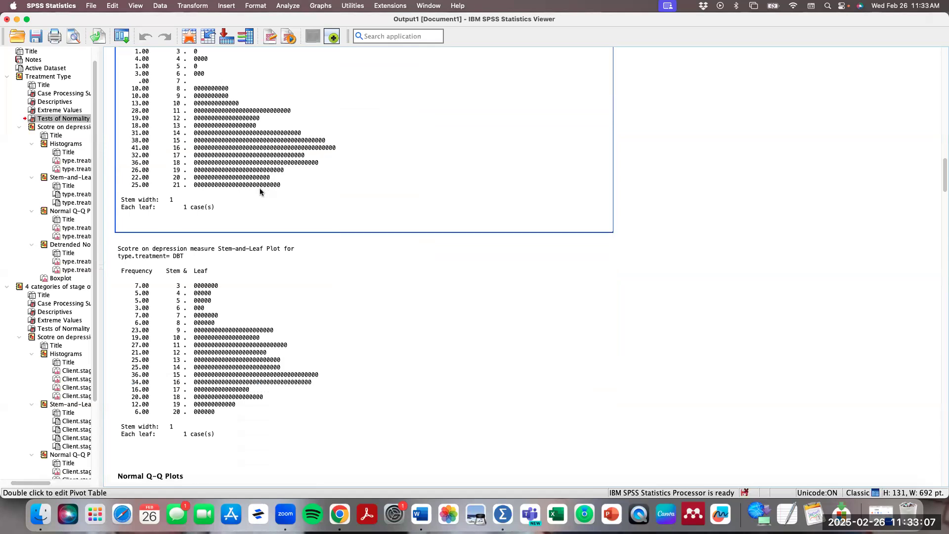
{"action": "scroll", "coordinate": [260, 192], "scroll_direction": "up", "scroll_amount": 6}
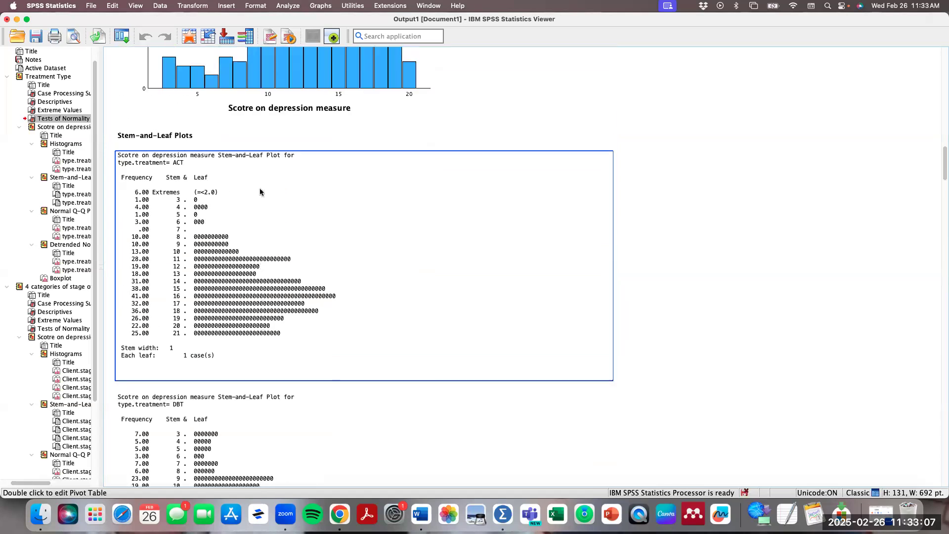
Switch to the "Dataset for in-class lab 5 _updated 2024.sav" data and sort its cases by Depression.score in ascending order
{"action": "left_click", "coordinate": [429, 6]}
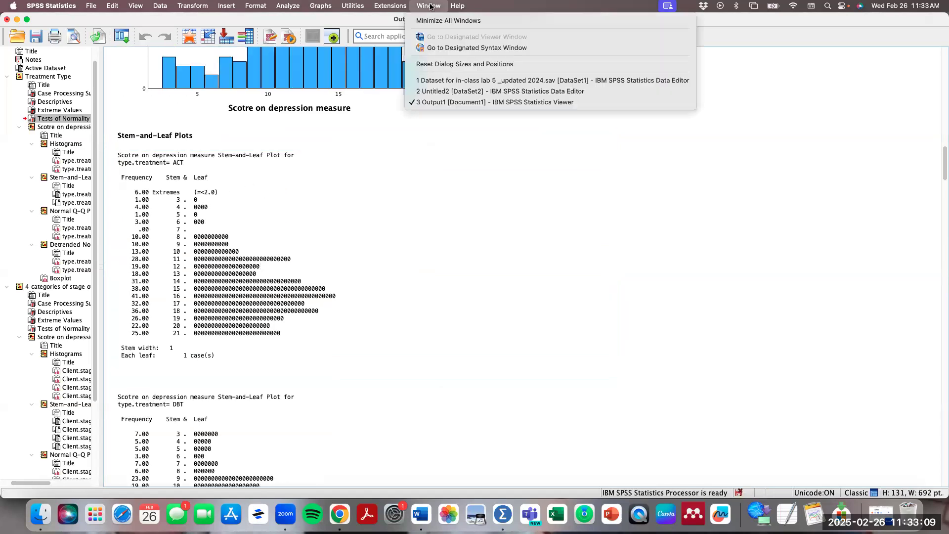
{"action": "left_click", "coordinate": [448, 81]}
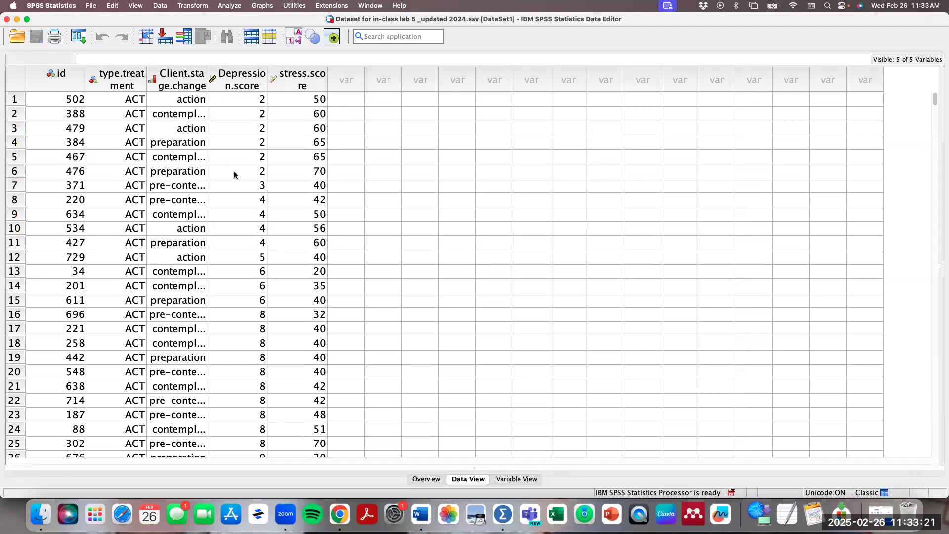
{"action": "left_click_drag", "start_coordinate": [237, 175], "coordinate": [241, 102]}
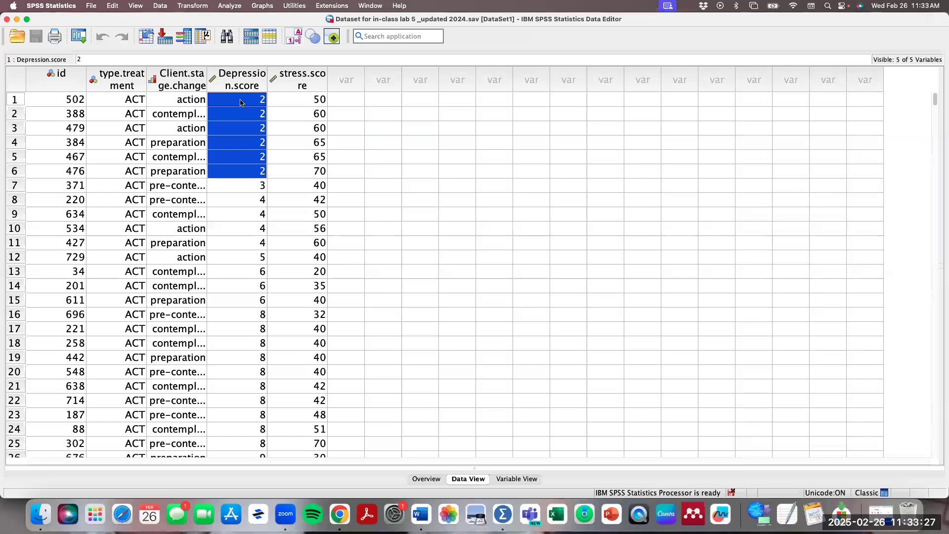
{"action": "right_click", "coordinate": [237, 74]}
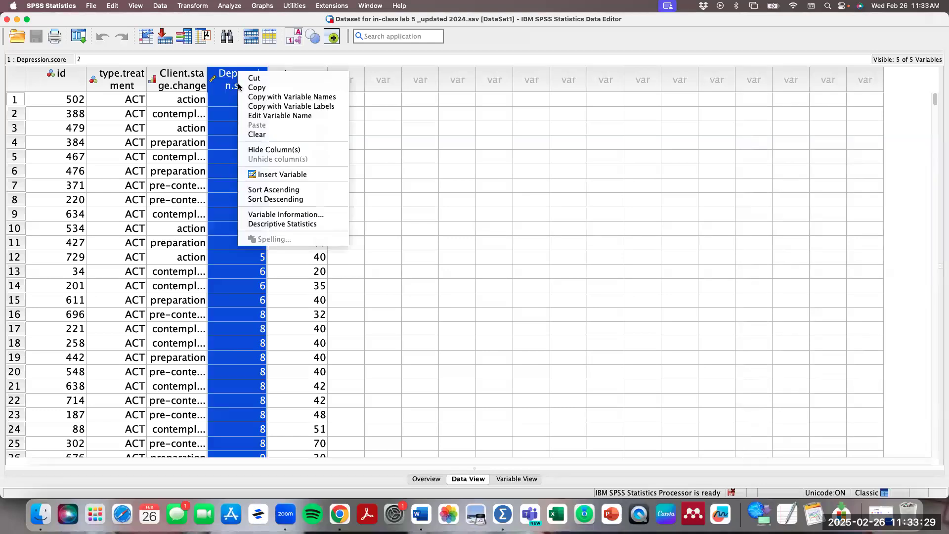
{"action": "left_click", "coordinate": [266, 190]}
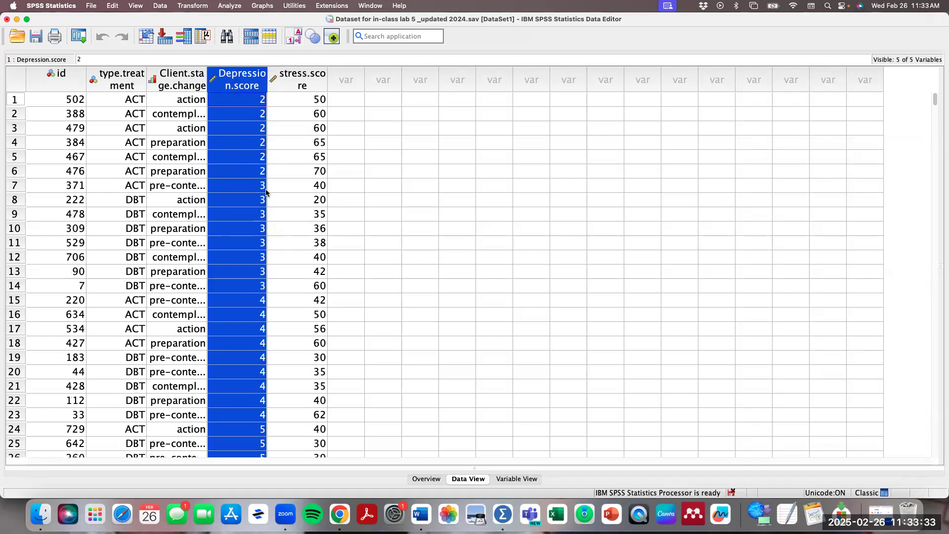
Clear the treatment type, stage of change, depression and stress values of the six ACT cases with a depression score of 2
{"action": "left_click", "coordinate": [126, 186]}
{"action": "left_click_drag", "start_coordinate": [126, 157], "coordinate": [129, 103]}
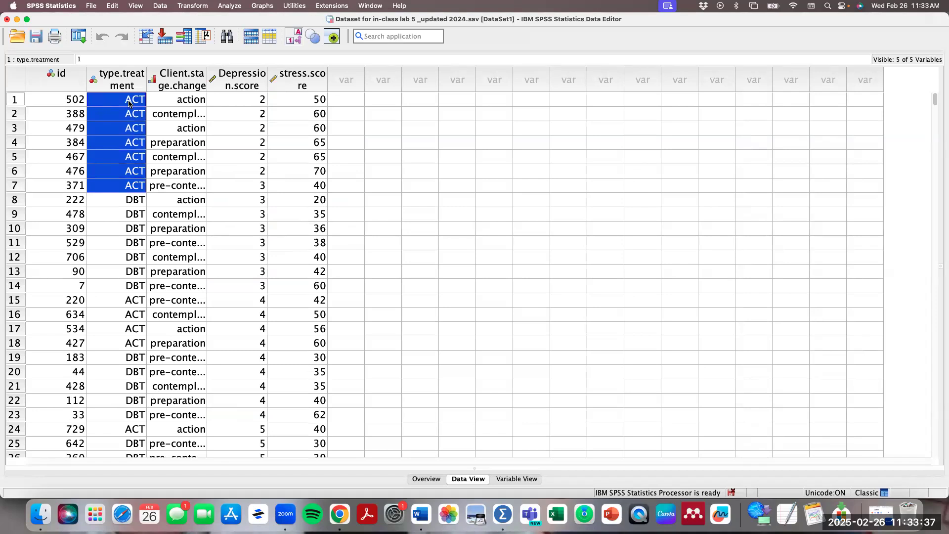
{"action": "double_click", "coordinate": [119, 172]}
{"action": "left_click", "coordinate": [239, 176]}
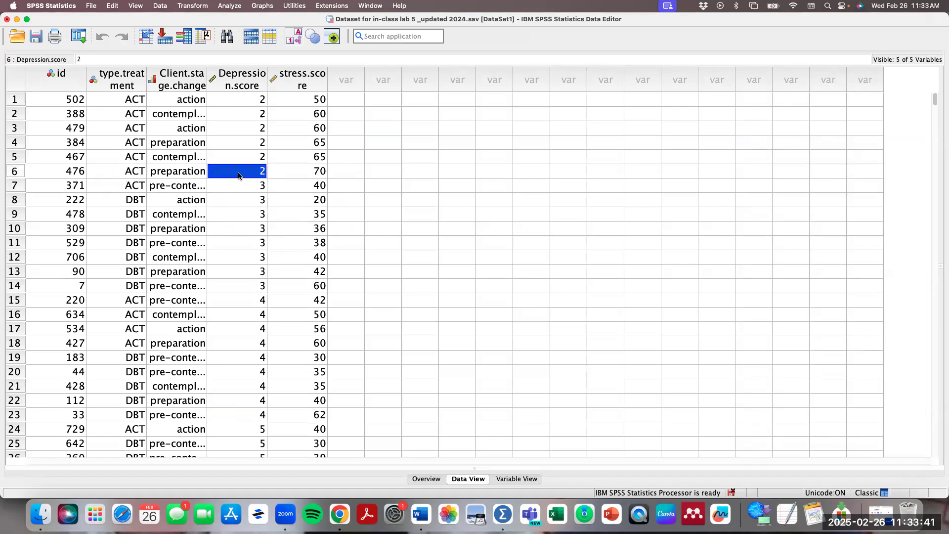
{"action": "left_click_drag", "start_coordinate": [238, 176], "coordinate": [230, 101]}
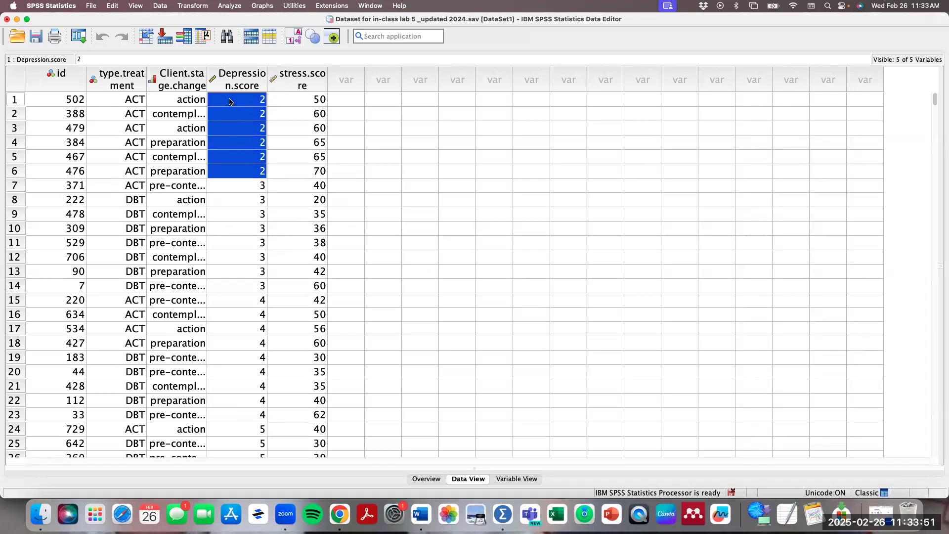
{"action": "key", "text": "Delete"}
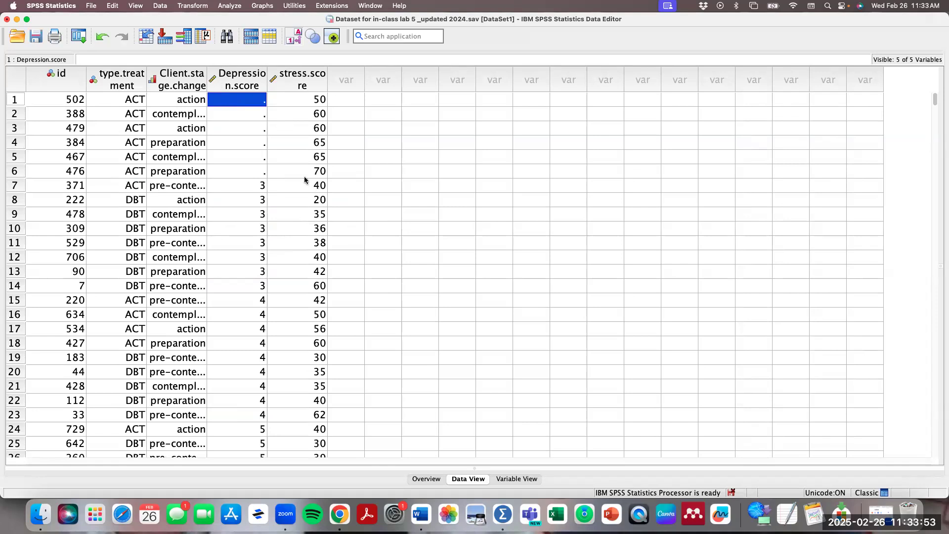
{"action": "left_click_drag", "start_coordinate": [302, 172], "coordinate": [135, 101]}
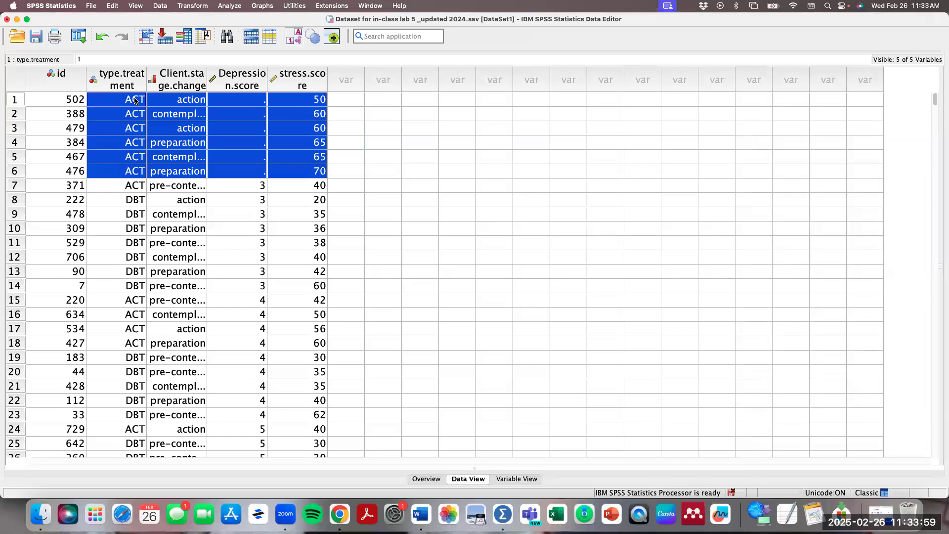
{"action": "key", "text": "Delete"}
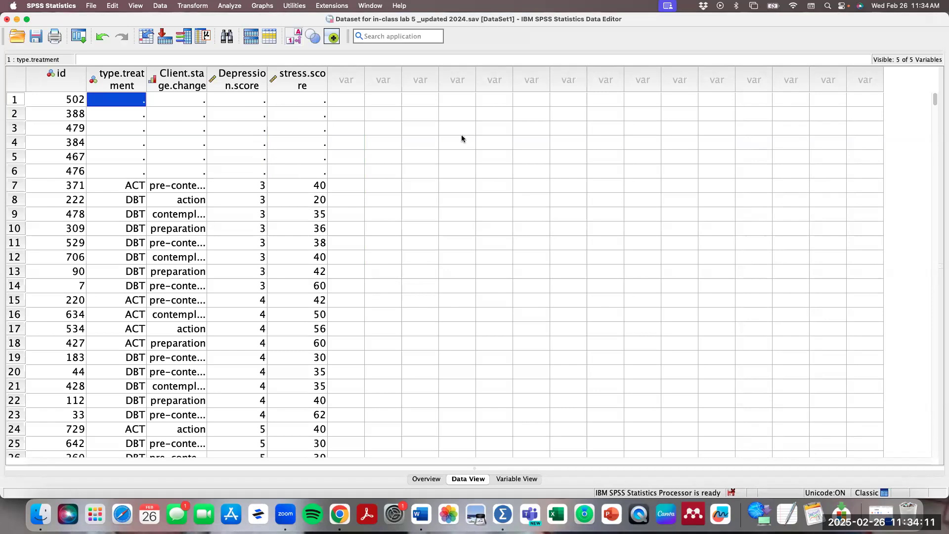
Return to the Explore output and examine the Q-Q plots and boxplot by treatment type and the stage of change descriptives
{"action": "left_click", "coordinate": [372, 6]}
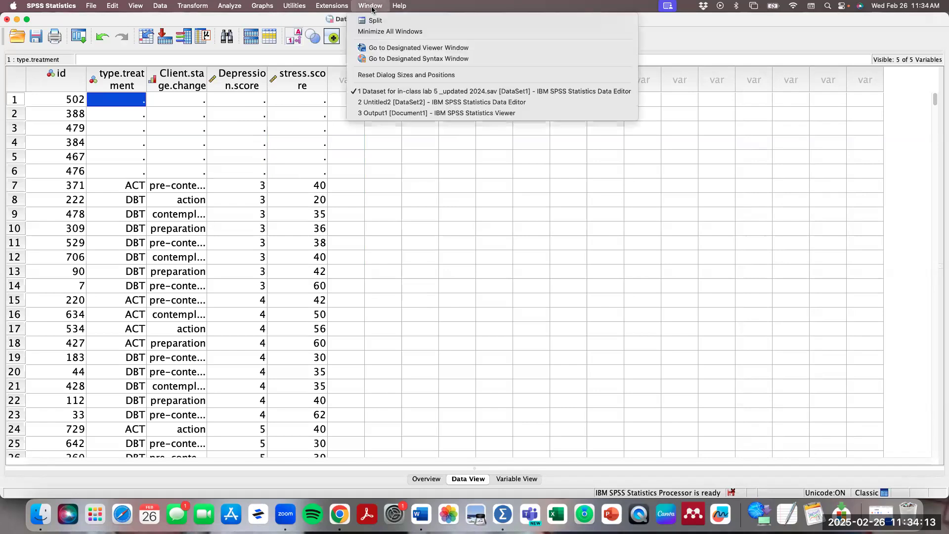
{"action": "left_click", "coordinate": [394, 113]}
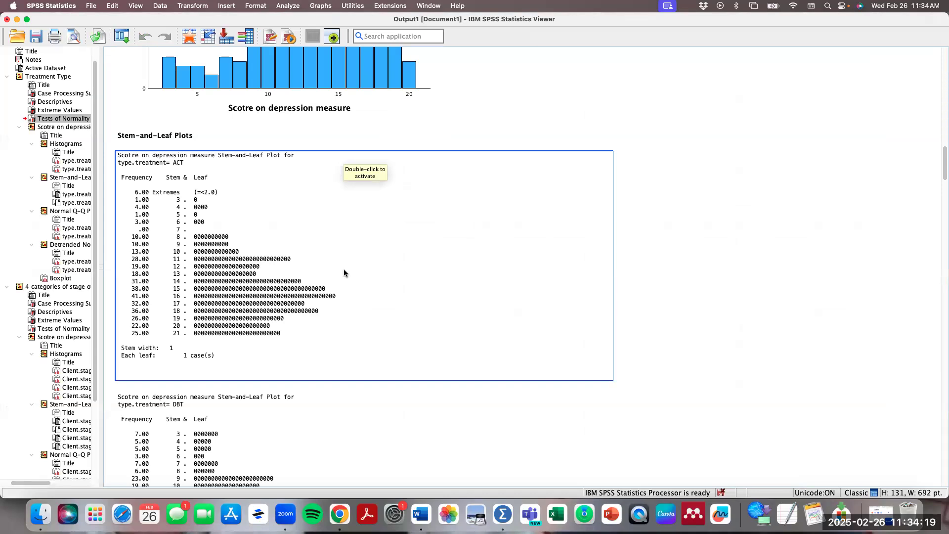
{"action": "scroll", "coordinate": [344, 273], "scroll_direction": "down", "scroll_amount": 10}
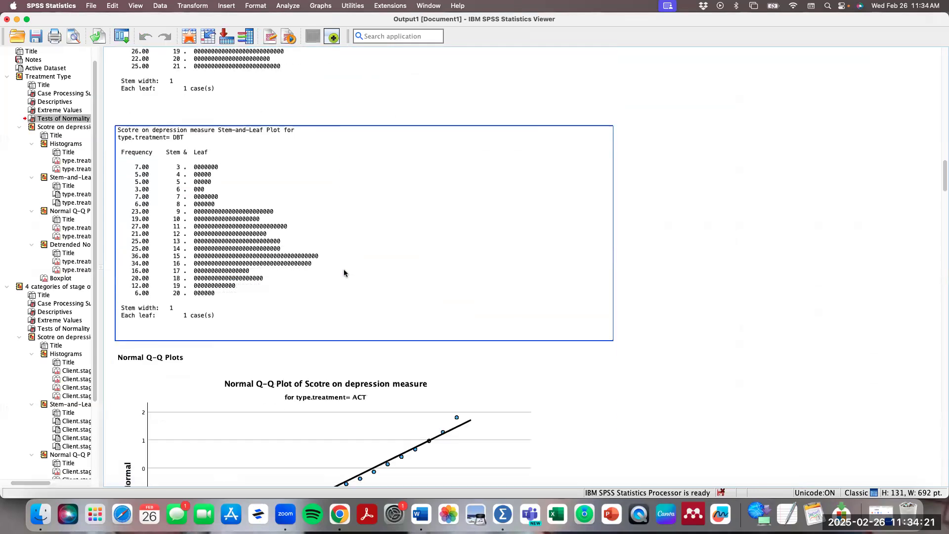
{"action": "scroll", "coordinate": [344, 273], "scroll_direction": "down", "scroll_amount": 15}
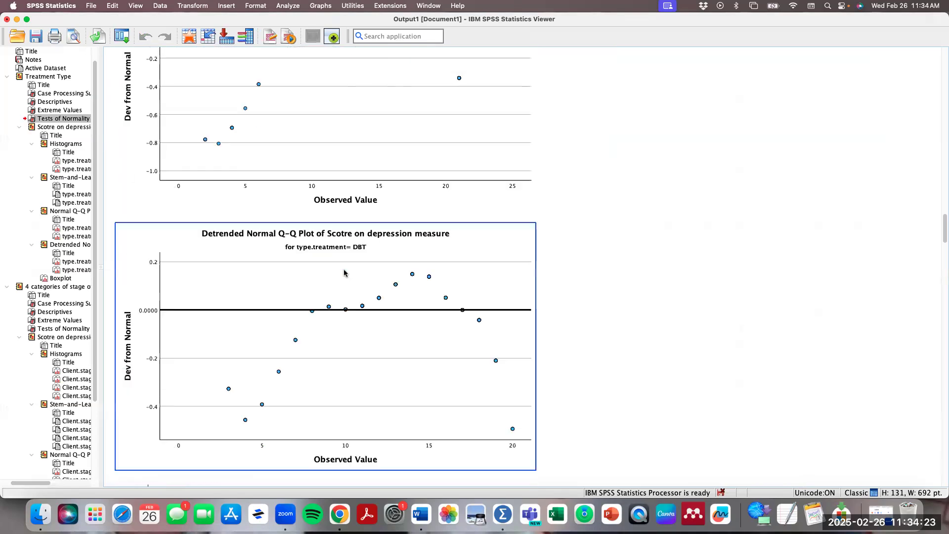
{"action": "scroll", "coordinate": [344, 273], "scroll_direction": "down", "scroll_amount": 5}
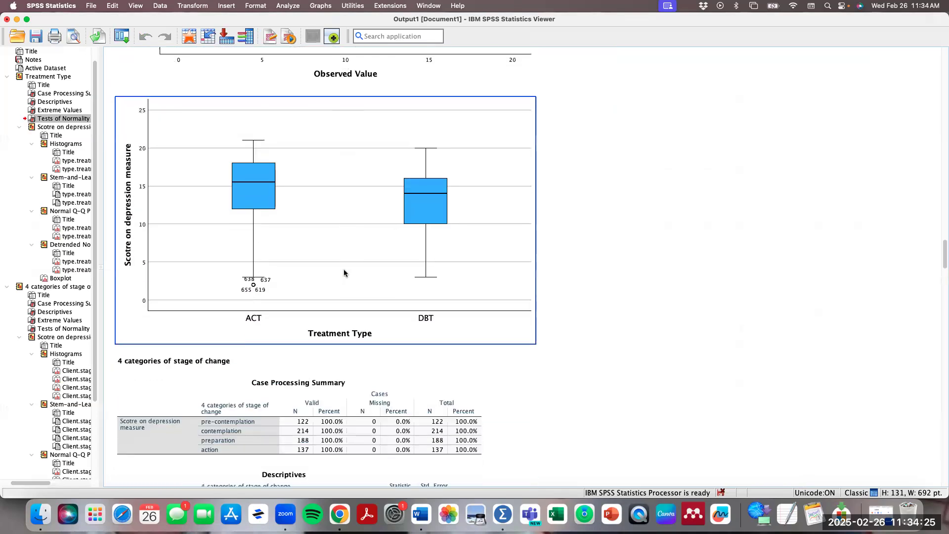
{"action": "scroll", "coordinate": [344, 272], "scroll_direction": "down", "scroll_amount": 3}
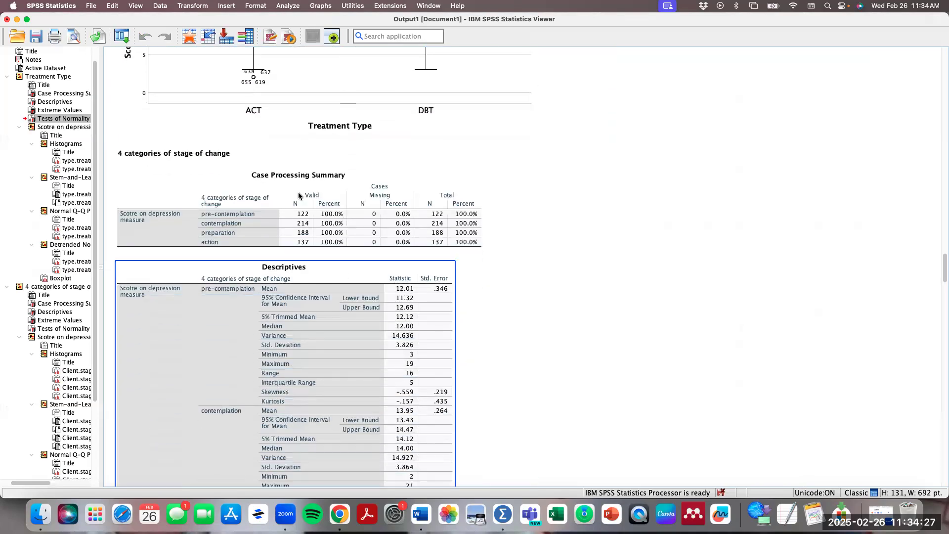
Examine the case processing summary, descriptives, extreme values and tests of normality for depression scores by stage of change
{"action": "left_click", "coordinate": [191, 152]}
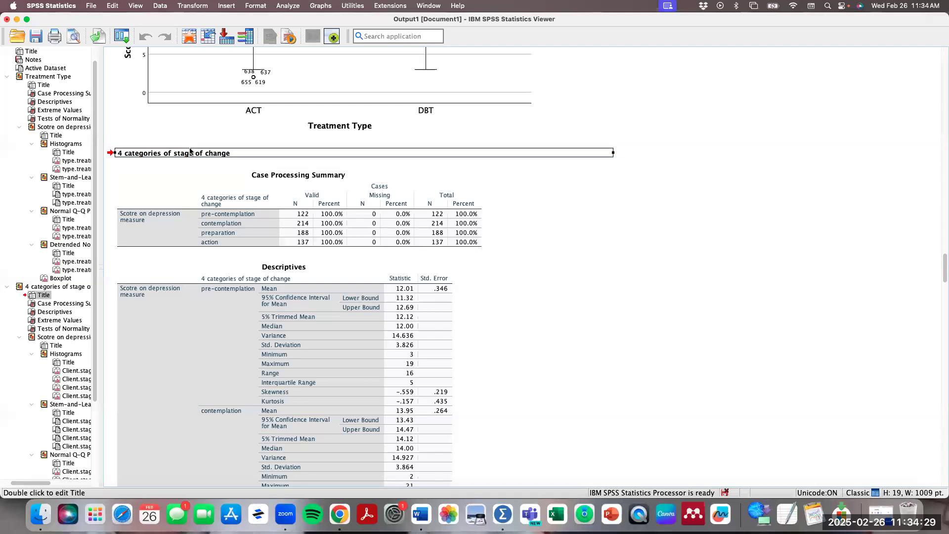
{"action": "left_click", "coordinate": [256, 224]}
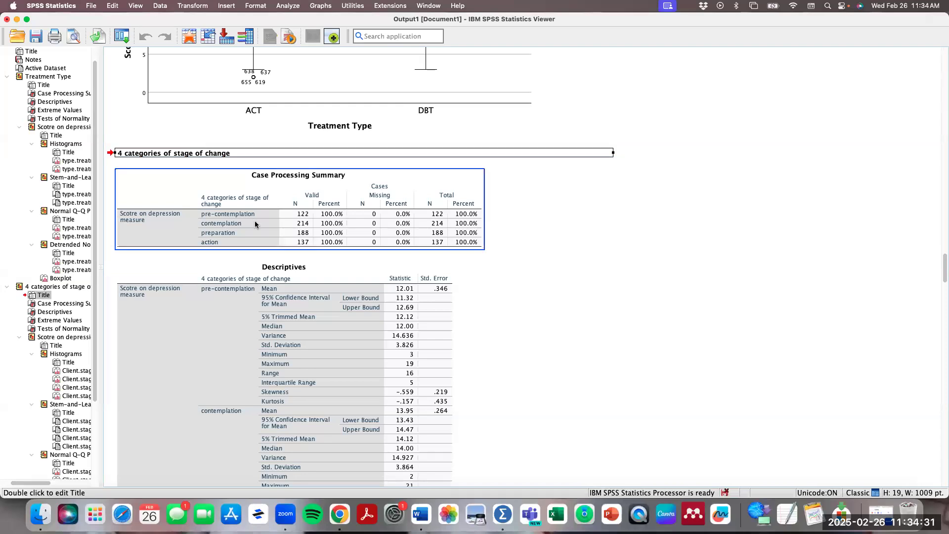
{"action": "scroll", "coordinate": [253, 238], "scroll_direction": "down", "scroll_amount": 5}
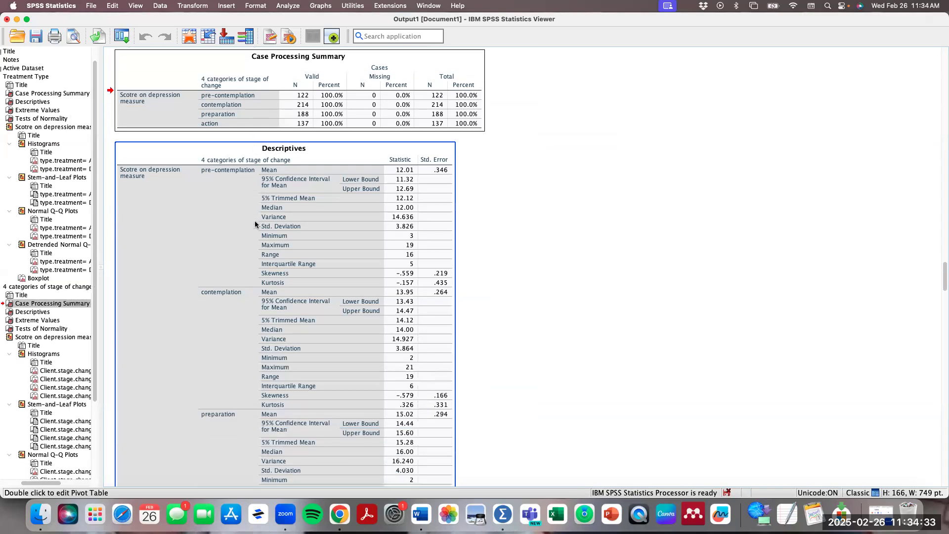
{"action": "scroll", "coordinate": [248, 233], "scroll_direction": "down", "scroll_amount": 4}
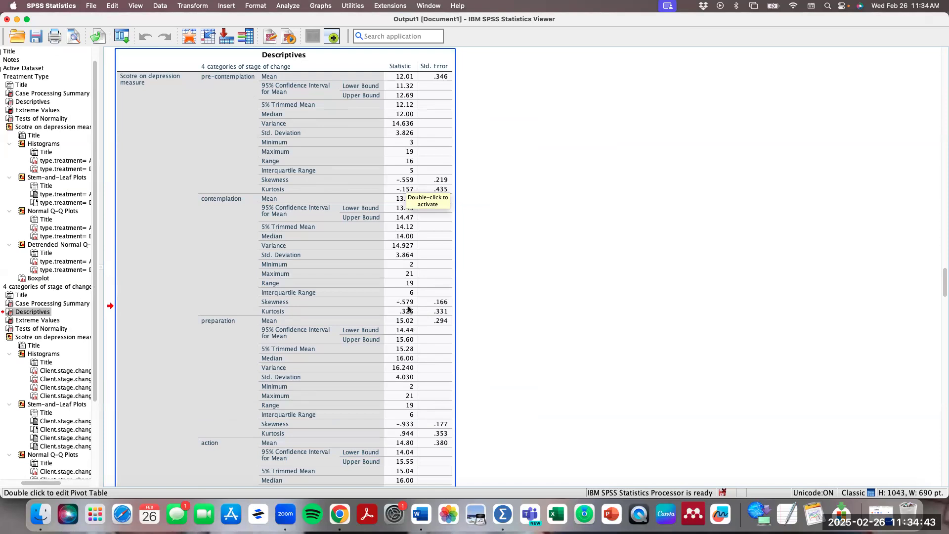
{"action": "scroll", "coordinate": [392, 362], "scroll_direction": "down", "scroll_amount": 5}
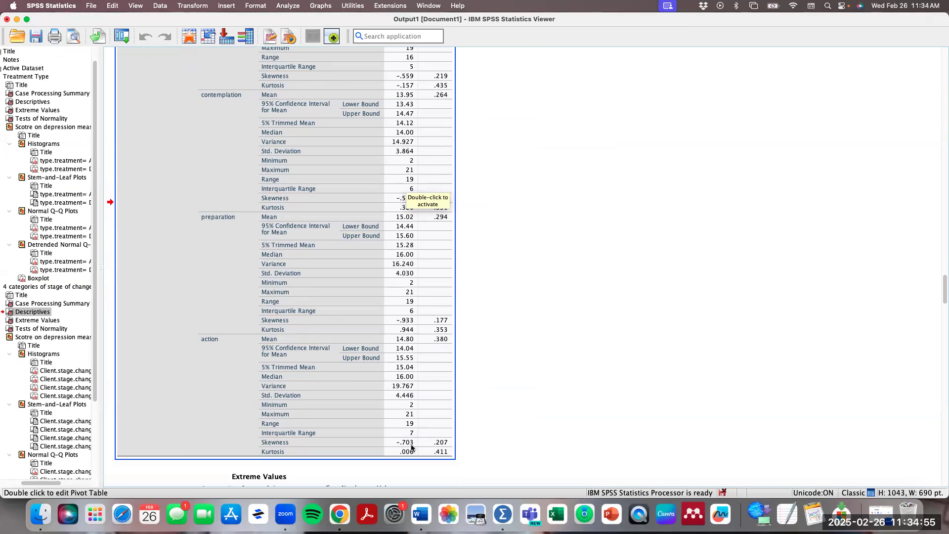
{"action": "scroll", "coordinate": [411, 448], "scroll_direction": "down", "scroll_amount": 2}
{"action": "scroll", "coordinate": [411, 448], "scroll_direction": "up", "scroll_amount": 10}
{"action": "scroll", "coordinate": [412, 448], "scroll_direction": "down", "scroll_amount": 5}
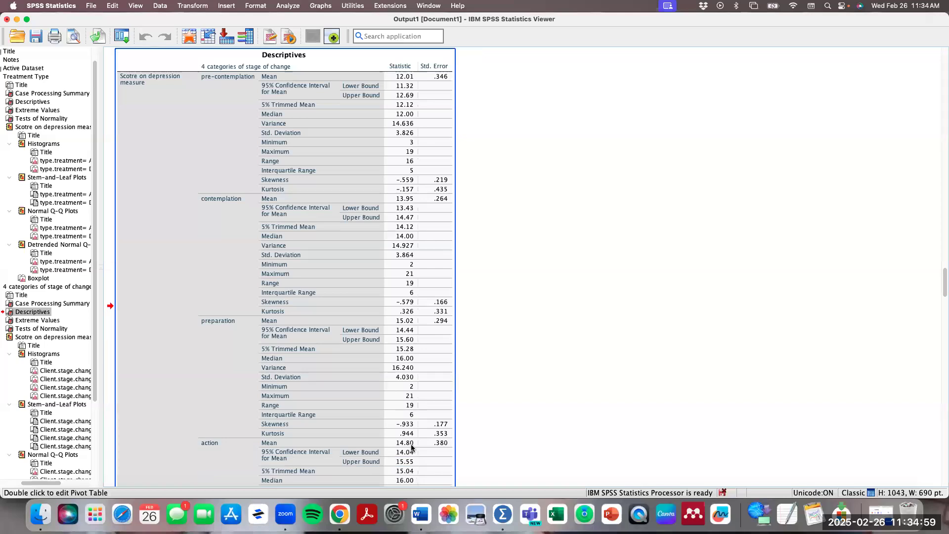
{"action": "scroll", "coordinate": [412, 447], "scroll_direction": "down", "scroll_amount": 10}
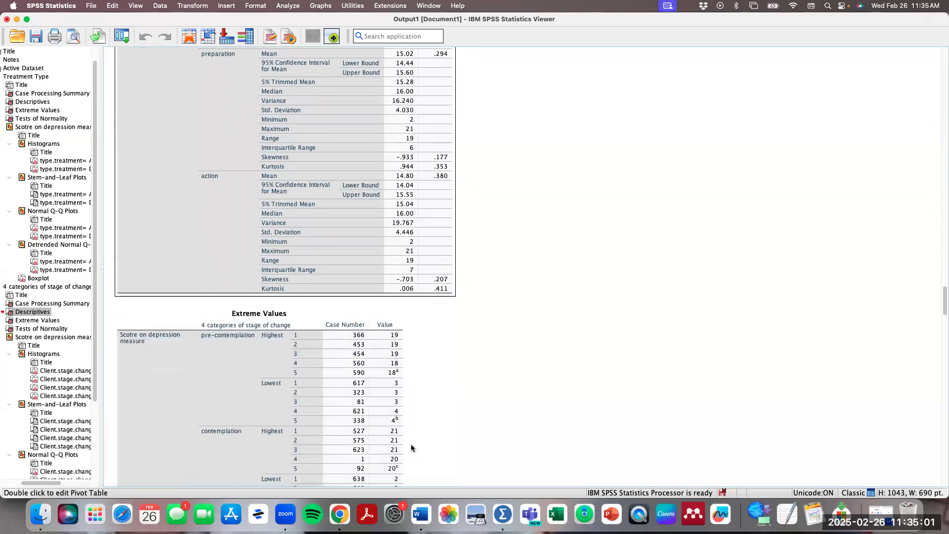
{"action": "scroll", "coordinate": [411, 448], "scroll_direction": "down", "scroll_amount": 15}
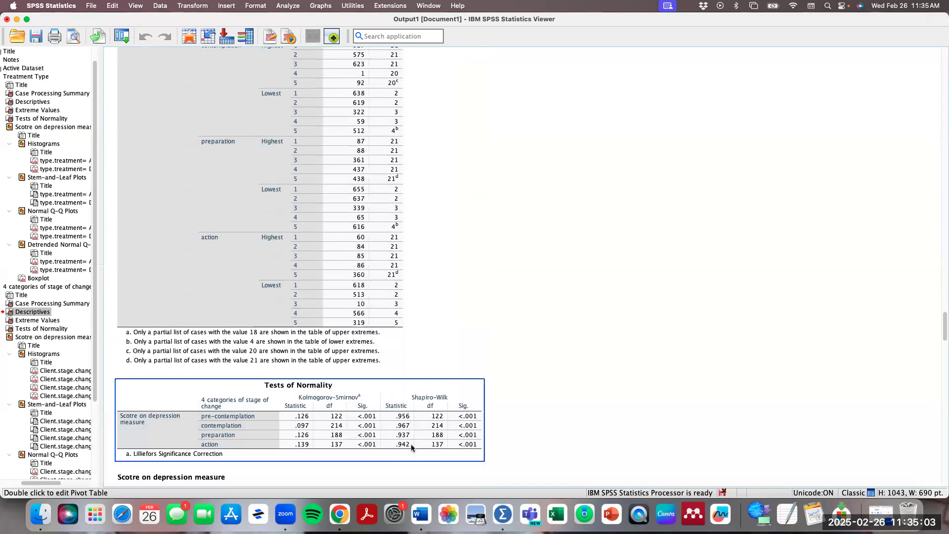
{"action": "left_click", "coordinate": [358, 306]}
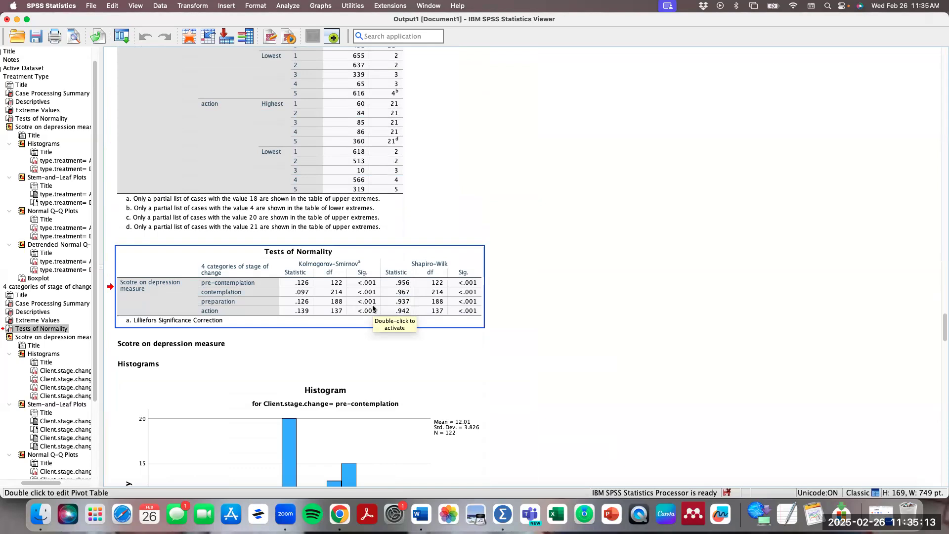
Examine the depression score histograms for the pre-contemplation, contemplation, preparation and action stages
{"action": "scroll", "coordinate": [373, 308], "scroll_direction": "down", "scroll_amount": 6}
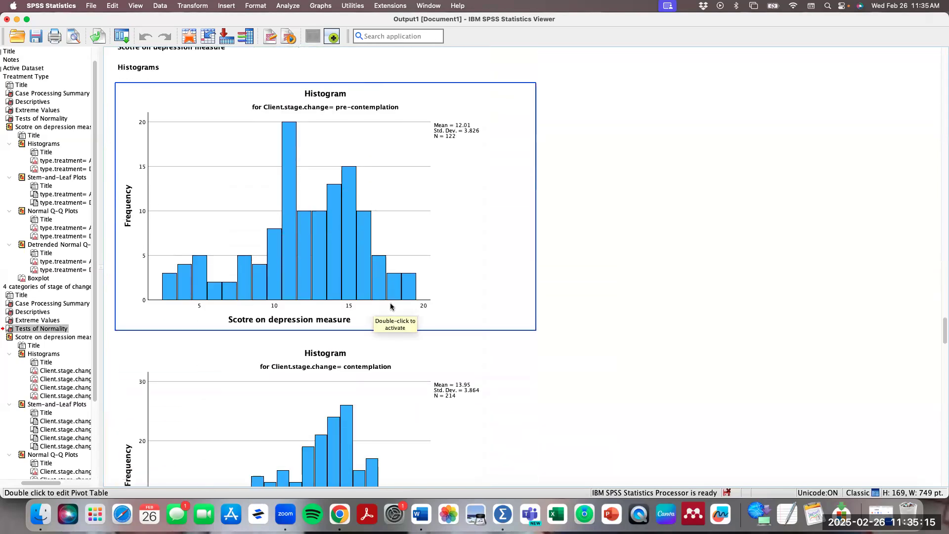
{"action": "scroll", "coordinate": [391, 307], "scroll_direction": "down", "scroll_amount": 5}
{"action": "scroll", "coordinate": [391, 307], "scroll_direction": "down", "scroll_amount": 5}
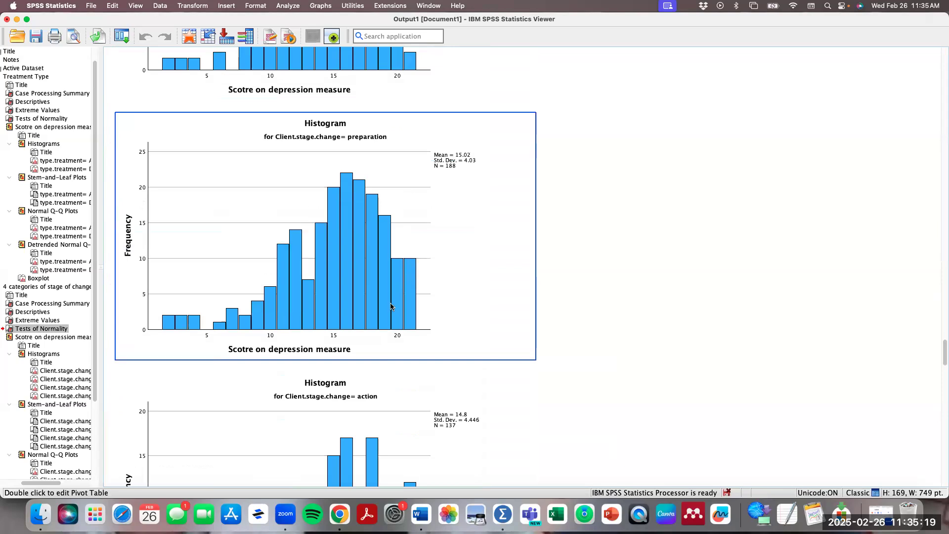
{"action": "scroll", "coordinate": [391, 306], "scroll_direction": "down", "scroll_amount": 5}
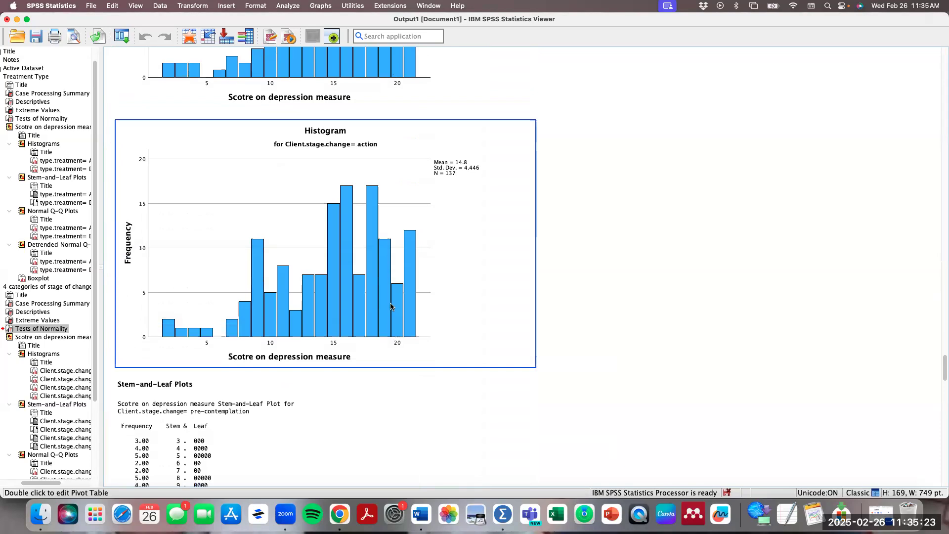
{"action": "scroll", "coordinate": [390, 307], "scroll_direction": "down", "scroll_amount": 4}
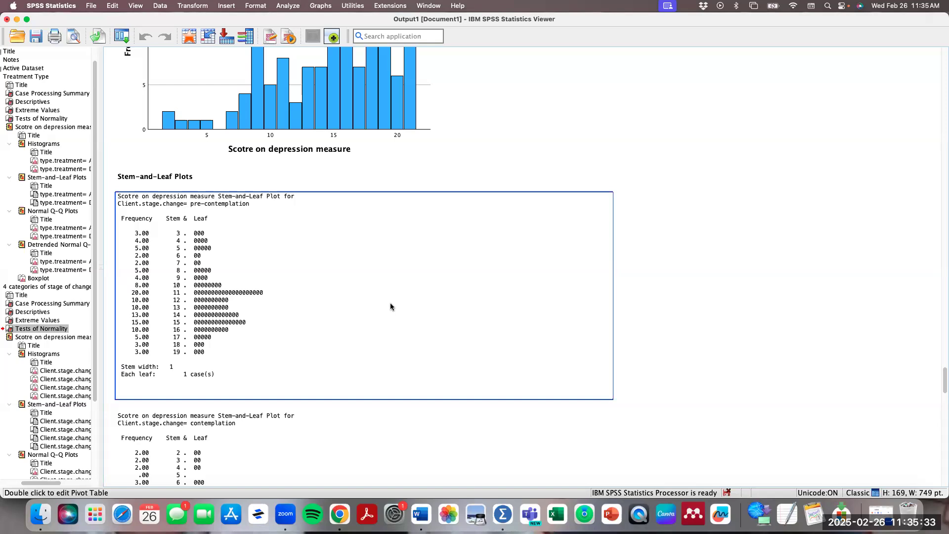
Examine the depression score stem-and-leaf plots for all four stages of change, checking the preparation stage for extreme values
{"action": "left_click", "coordinate": [241, 239]}
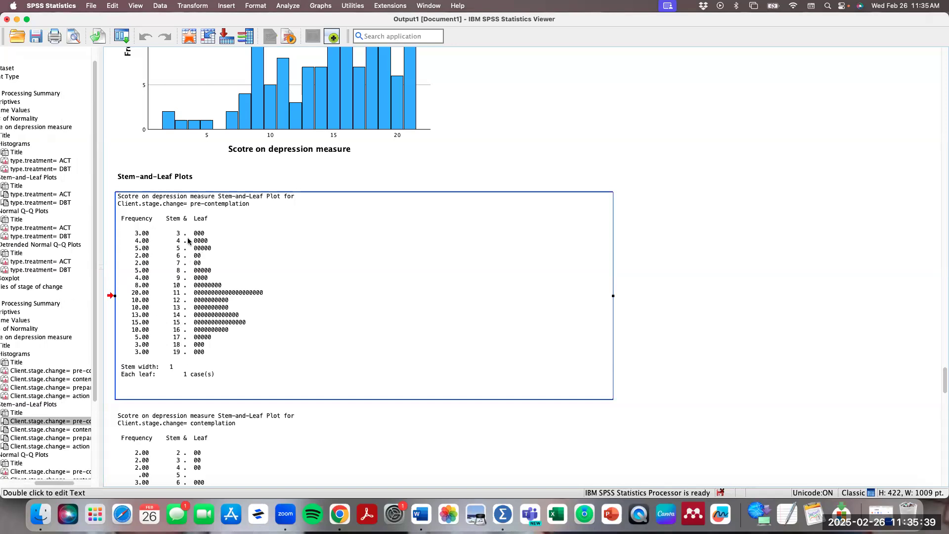
{"action": "scroll", "coordinate": [188, 241], "scroll_direction": "down", "scroll_amount": 10}
{"action": "left_click", "coordinate": [188, 241]}
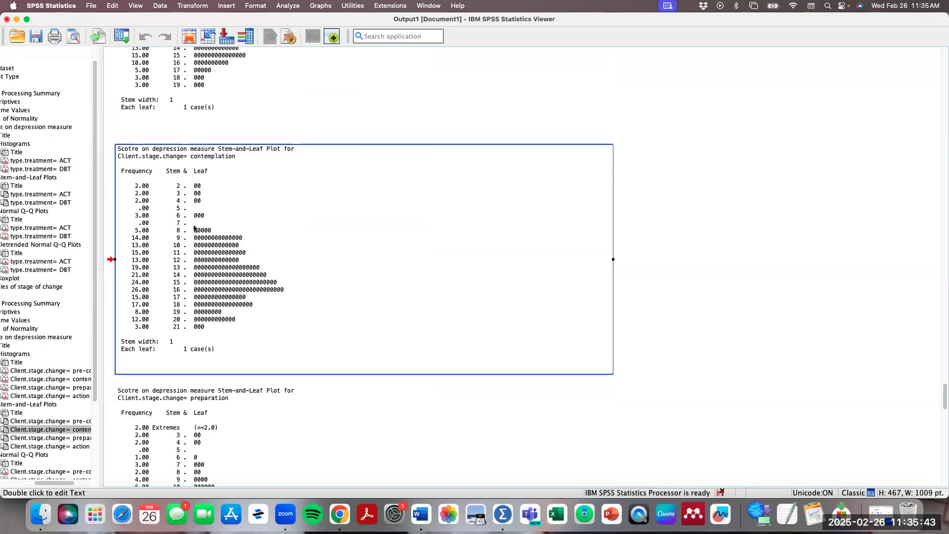
{"action": "scroll", "coordinate": [199, 309], "scroll_direction": "down", "scroll_amount": 7}
{"action": "left_click", "coordinate": [198, 308]}
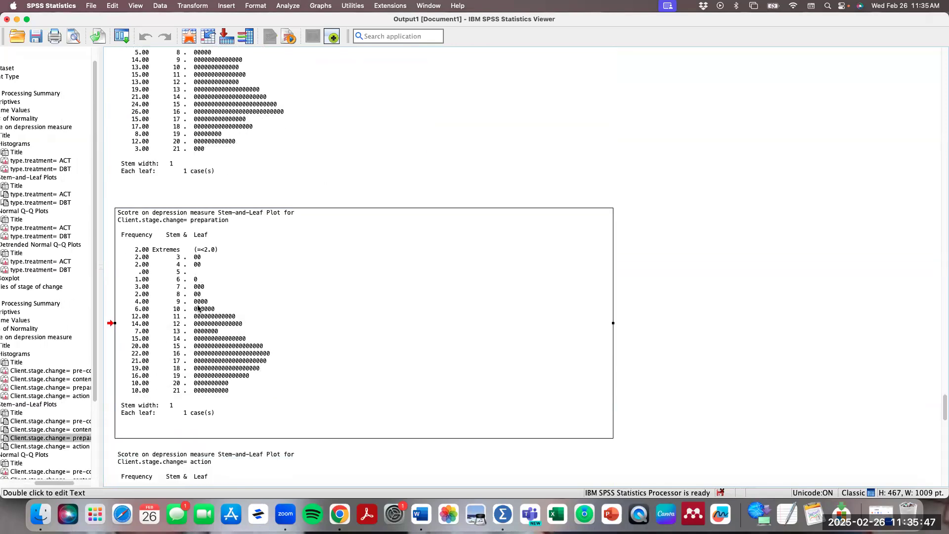
{"action": "scroll", "coordinate": [198, 309], "scroll_direction": "down", "scroll_amount": 9}
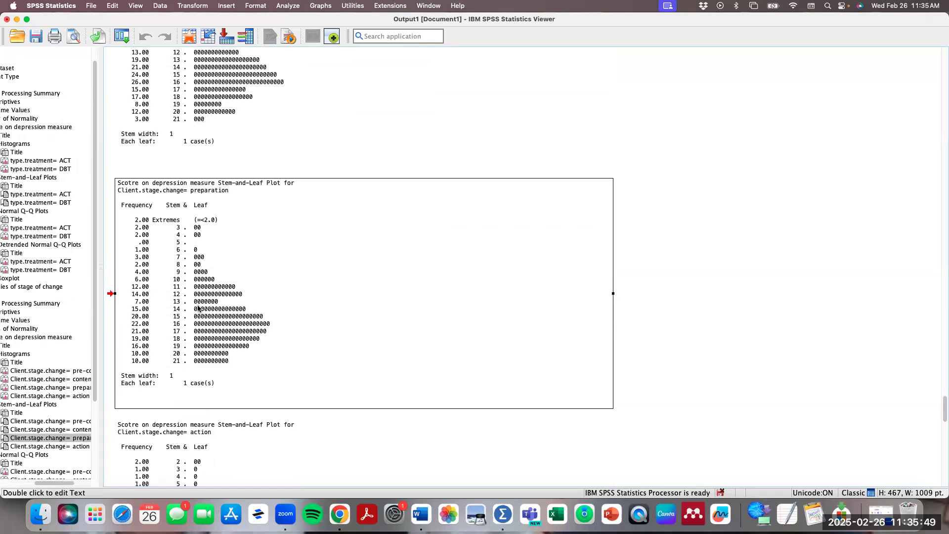
{"action": "left_click", "coordinate": [199, 308]}
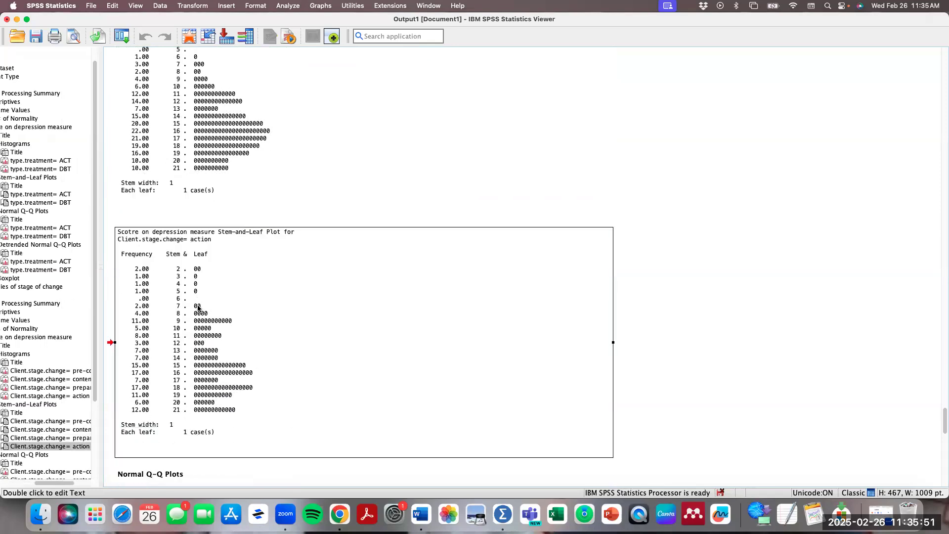
{"action": "key", "text": "Up"}
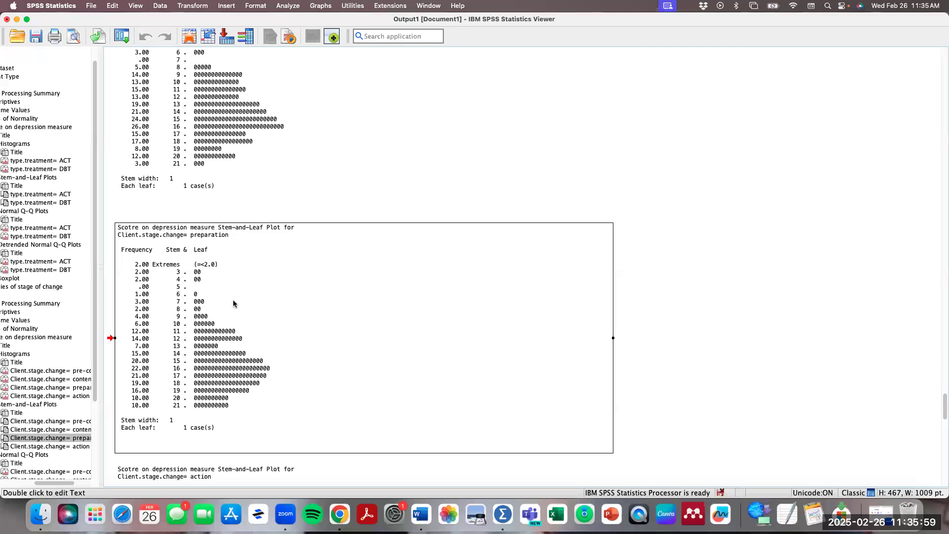
Switch to the "Dataset for in-class lab 5 _updated 2024.sav" data and undo the clearing of treatment type, stage of change and stress values in the first six cases
{"action": "left_click", "coordinate": [432, 7]}
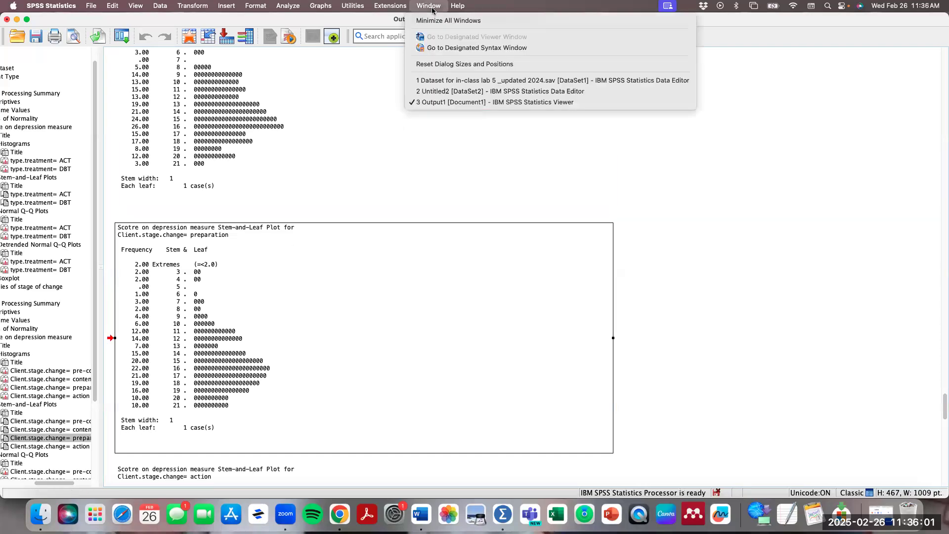
{"action": "left_click", "coordinate": [446, 81]}
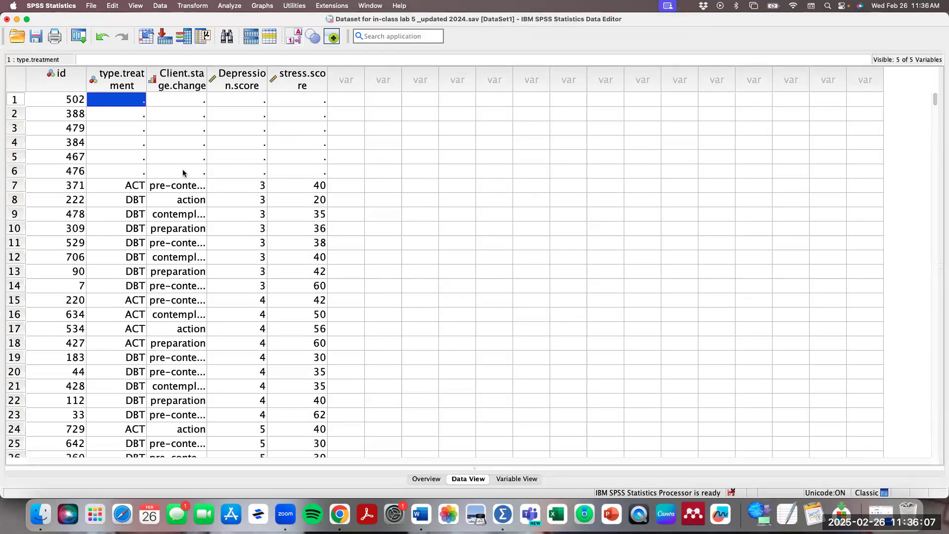
{"action": "left_click", "coordinate": [250, 170]}
{"action": "left_click_drag", "start_coordinate": [250, 171], "coordinate": [250, 101]}
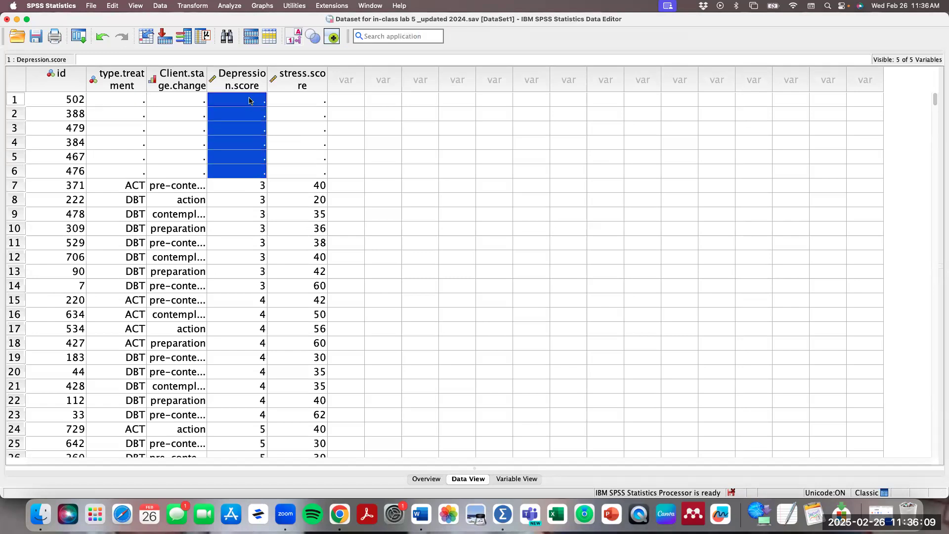
{"action": "left_click", "coordinate": [103, 36]}
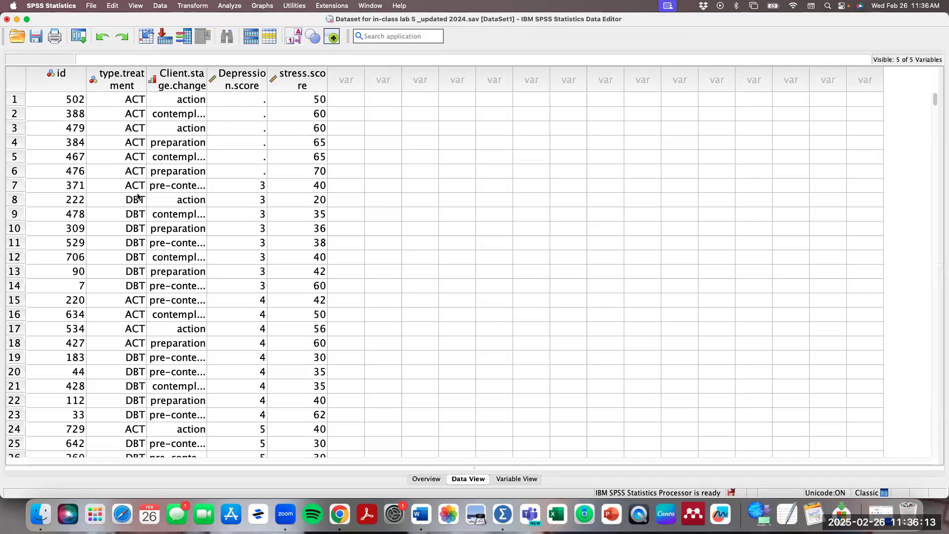
Examine the treatment type, stage of change and depression score entries of the first seven cases
{"action": "left_click", "coordinate": [191, 144]}
{"action": "left_click", "coordinate": [193, 171]}
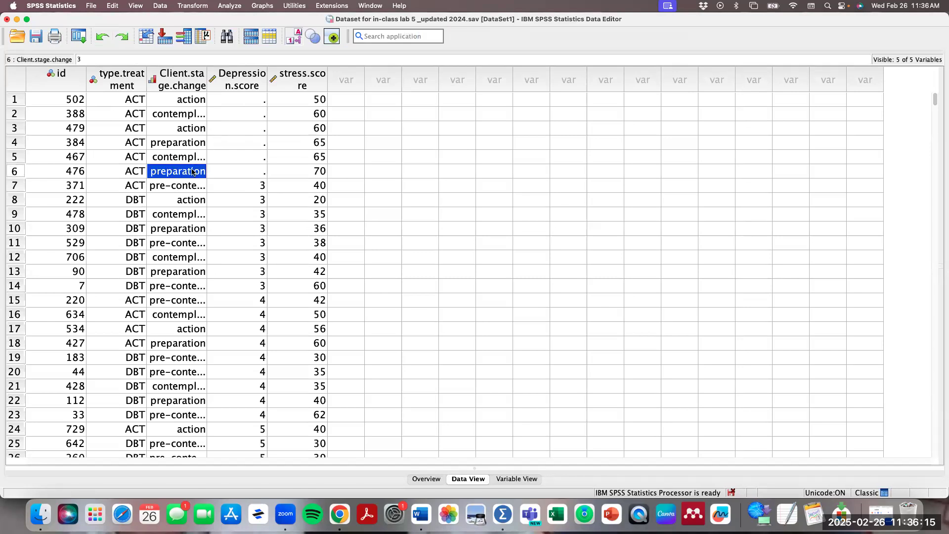
{"action": "left_click", "coordinate": [181, 146]}
{"action": "left_click", "coordinate": [183, 173]}
{"action": "left_click", "coordinate": [251, 173]}
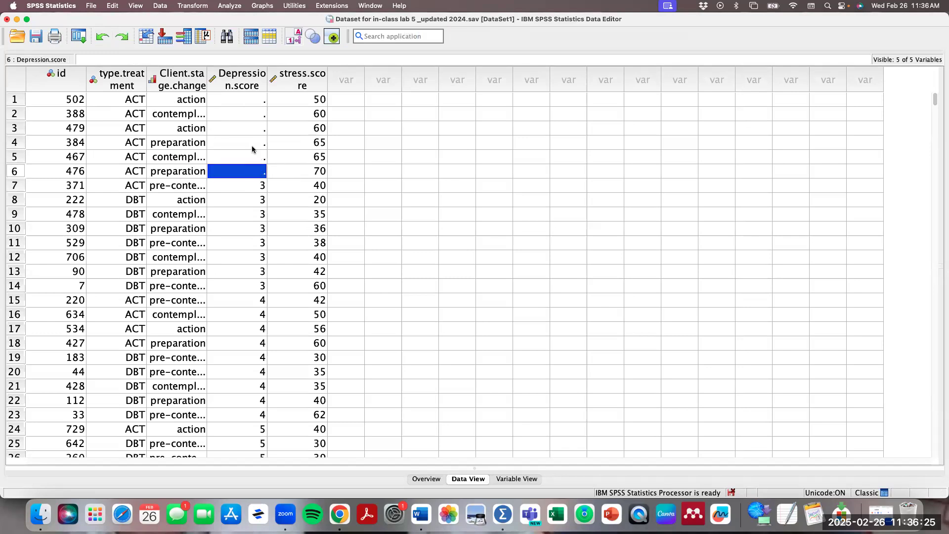
{"action": "left_click", "coordinate": [251, 143]}
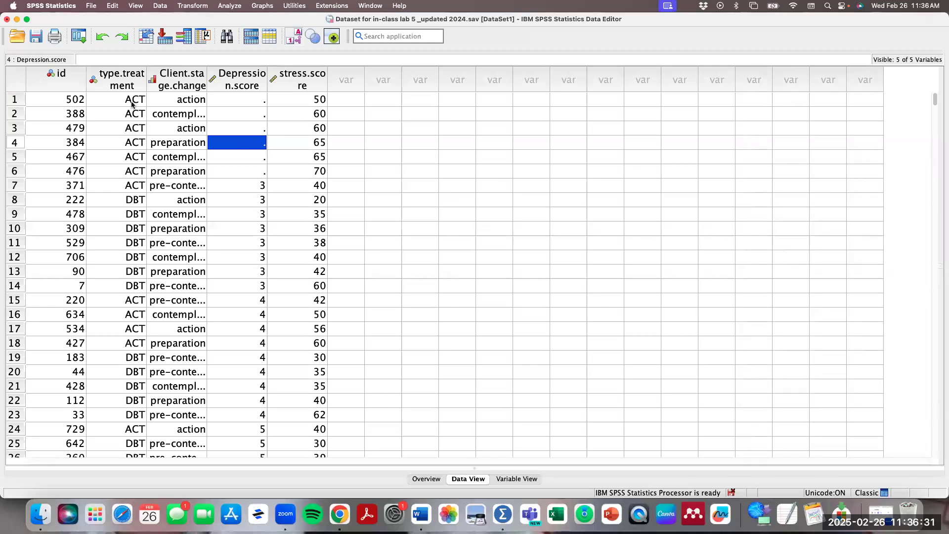
{"action": "left_click_drag", "start_coordinate": [131, 99], "coordinate": [131, 187]}
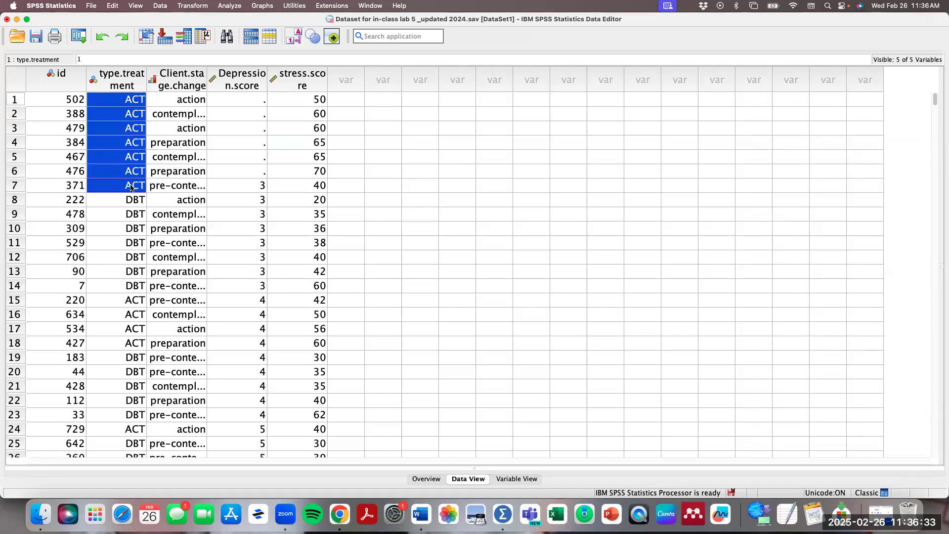
{"action": "left_click", "coordinate": [185, 101]}
{"action": "left_click_drag", "start_coordinate": [186, 101], "coordinate": [195, 189]}
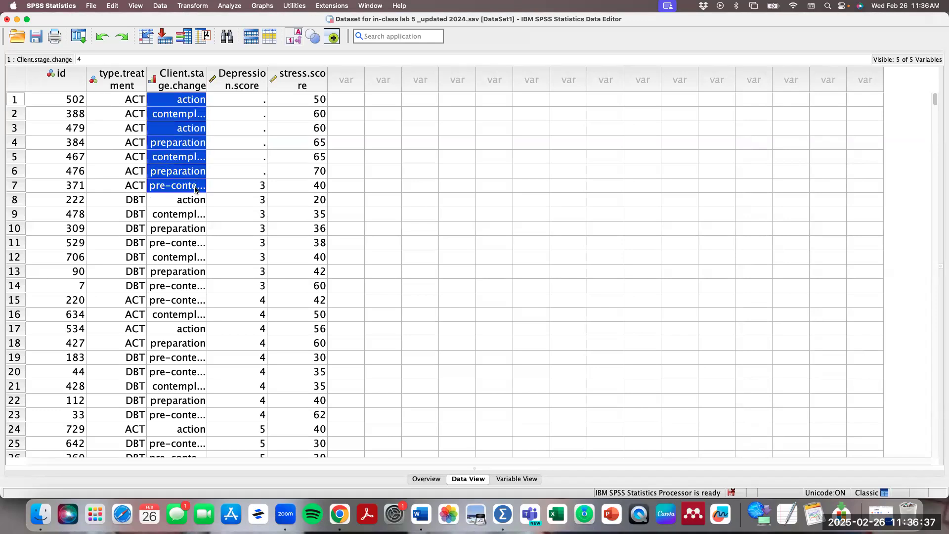
Undo the clearing of the depression scores for the first six ACT cases
{"action": "left_click", "coordinate": [253, 169]}
{"action": "left_click_drag", "start_coordinate": [252, 169], "coordinate": [253, 99]}
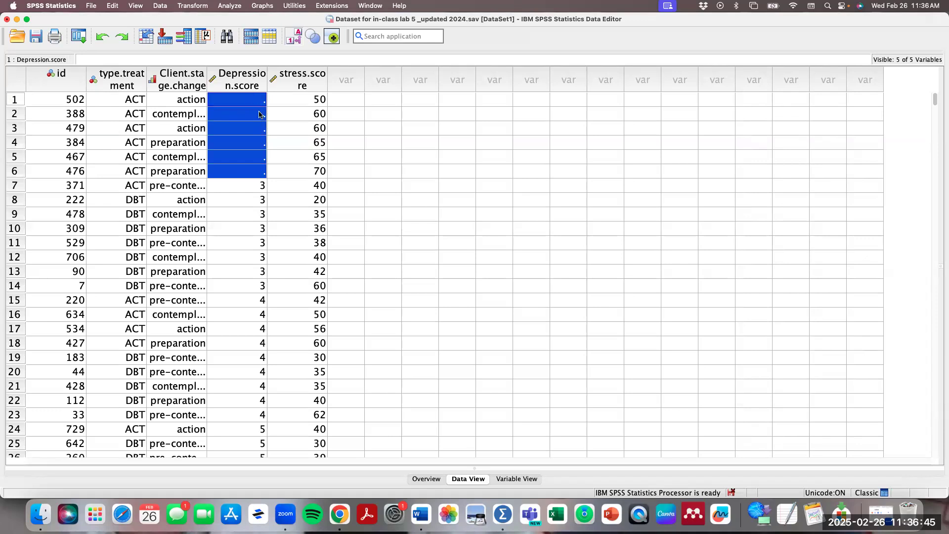
{"action": "left_click", "coordinate": [103, 40]}
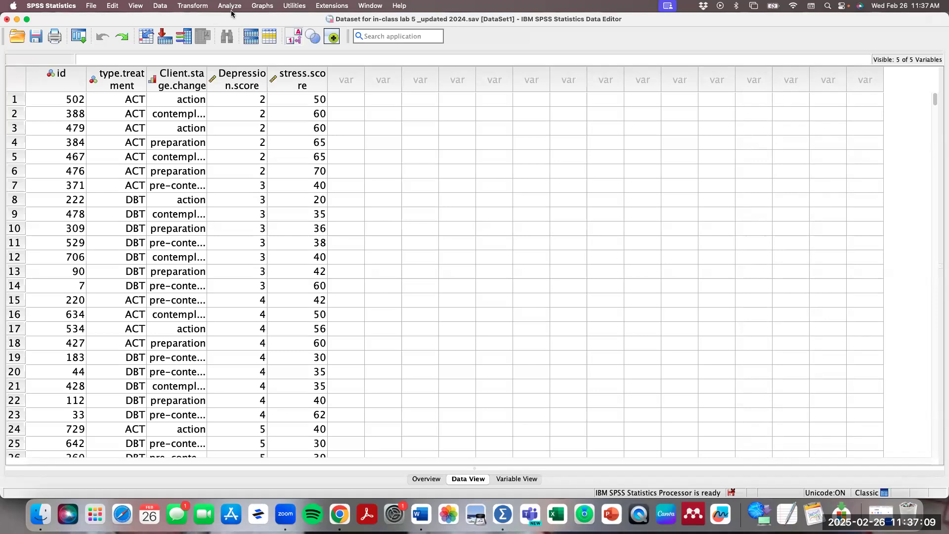
Set up a Descriptives analysis with the depression score and stress score as its variables
{"action": "left_click", "coordinate": [229, 6]}
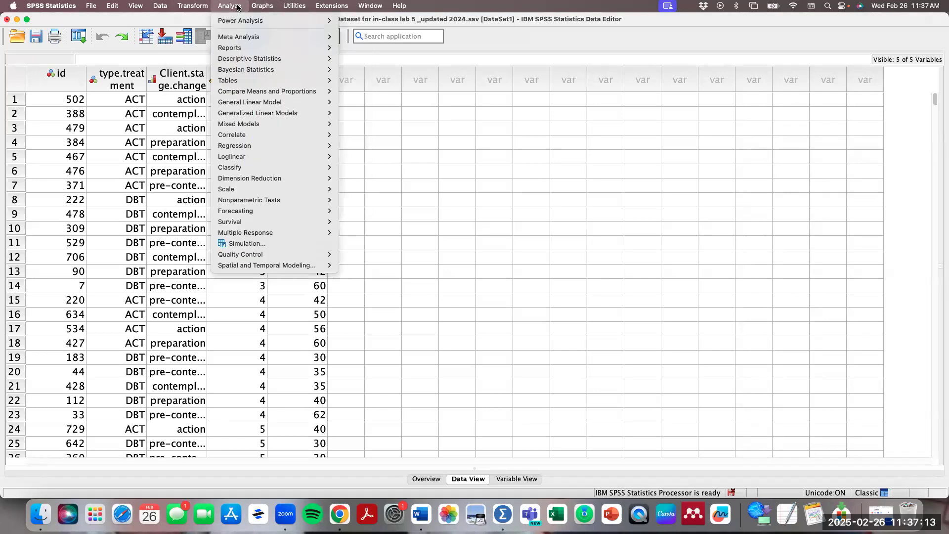
{"action": "mouse_move", "coordinate": [281, 58]}
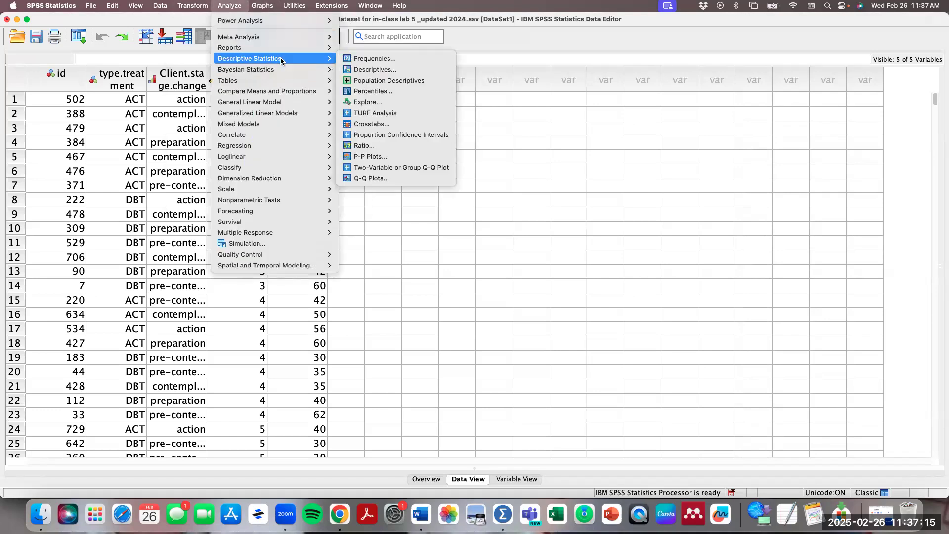
{"action": "left_click", "coordinate": [381, 69]}
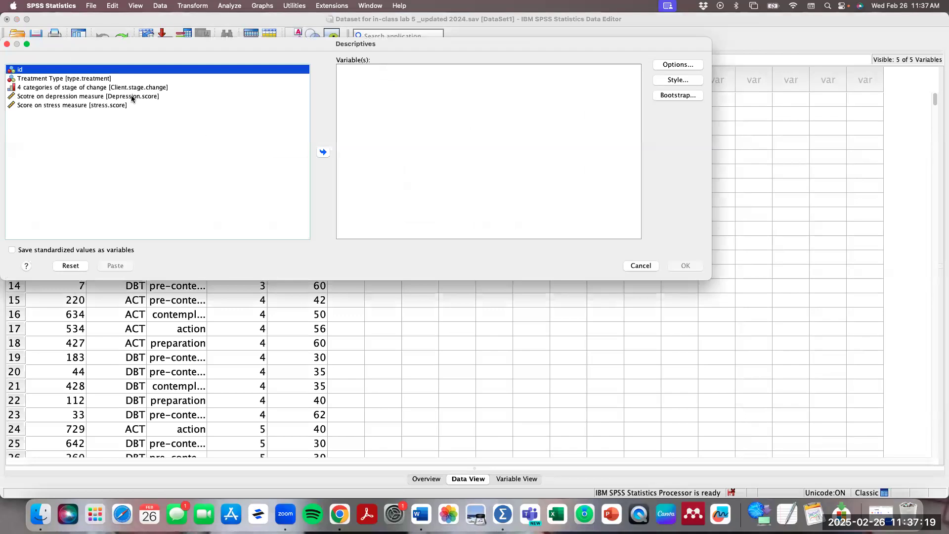
{"action": "left_click", "coordinate": [131, 96]}
{"action": "left_click", "coordinate": [323, 152]}
{"action": "left_click", "coordinate": [169, 96]}
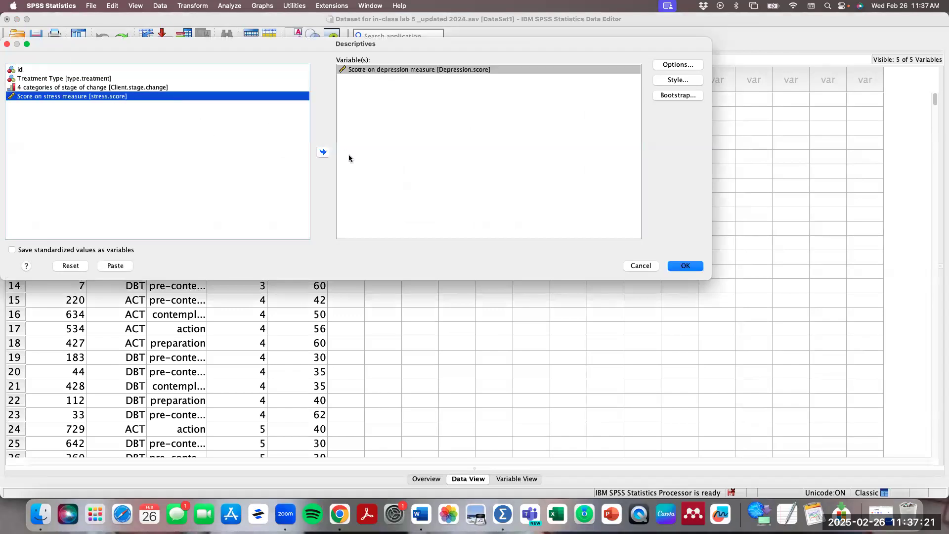
{"action": "left_click", "coordinate": [323, 153]}
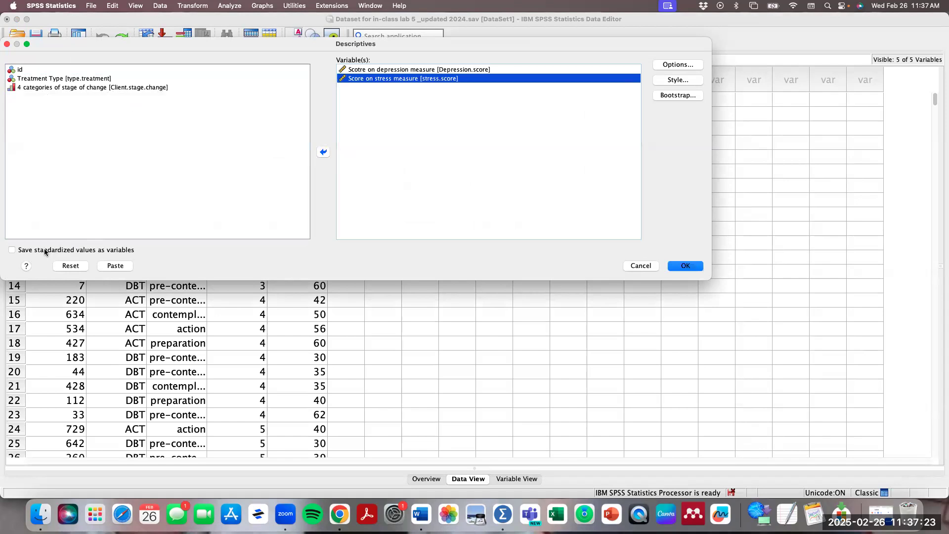
Run the Descriptives with standardized values saved as variables, and return to the "Dataset for in-class lab 5 _updated 2024.sav" data
{"action": "left_click", "coordinate": [12, 250]}
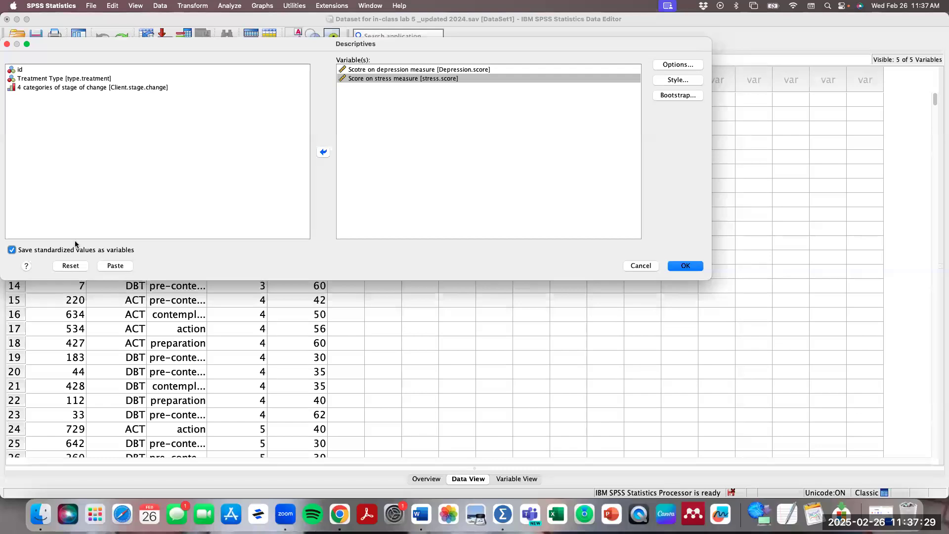
{"action": "left_click", "coordinate": [686, 266]}
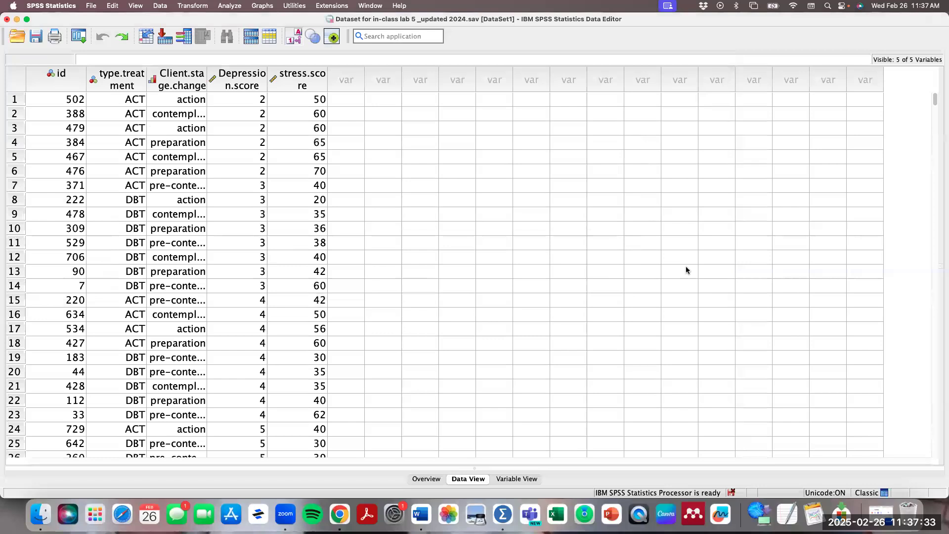
{"action": "left_click", "coordinate": [429, 6]}
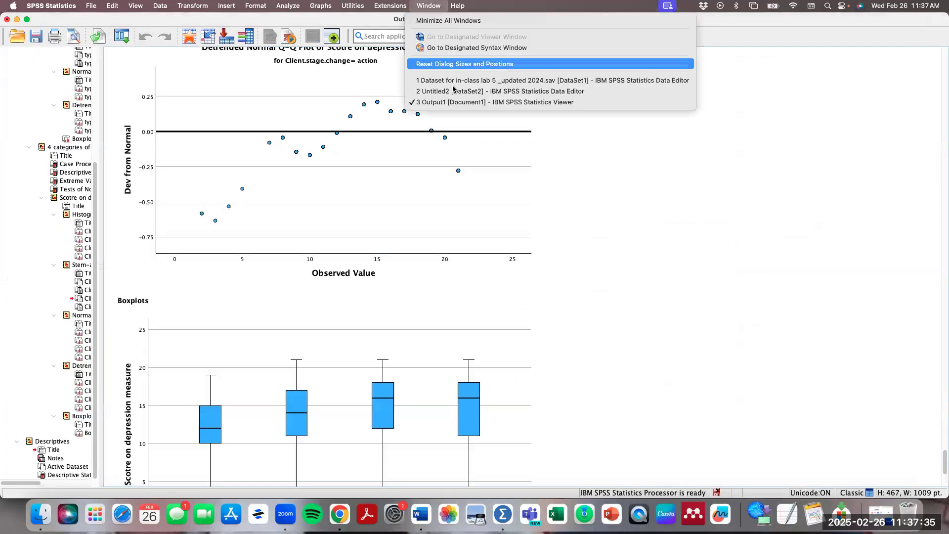
{"action": "left_click", "coordinate": [450, 81]}
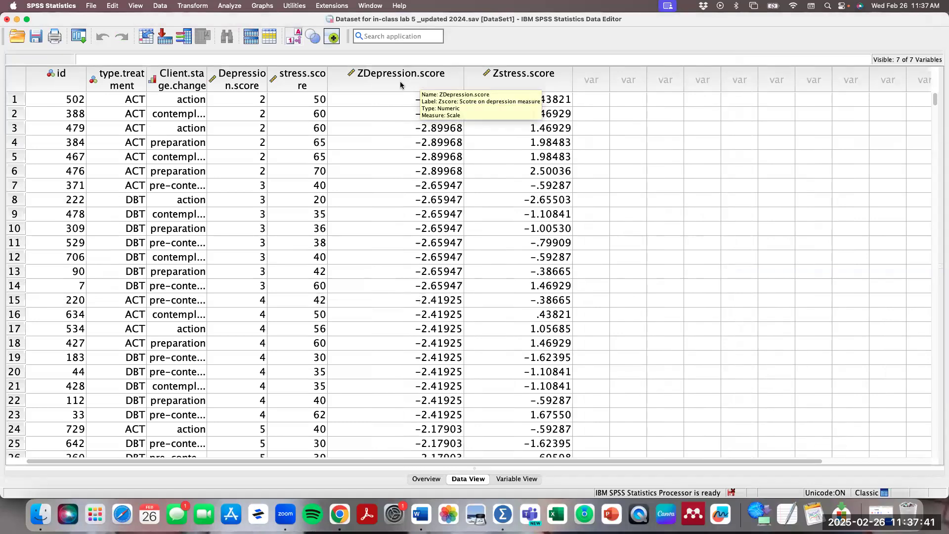
Sort the cases by ZDepression.score in ascending and in descending order to check both extremes for outliers
{"action": "right_click", "coordinate": [400, 82]}
{"action": "left_click", "coordinate": [431, 201]}
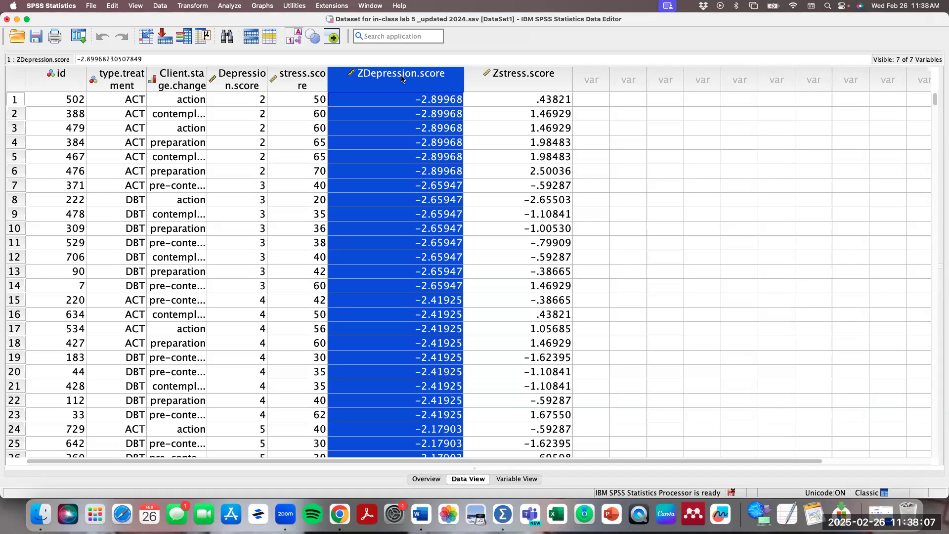
{"action": "scroll", "coordinate": [402, 79], "scroll_direction": "down", "scroll_amount": 1}
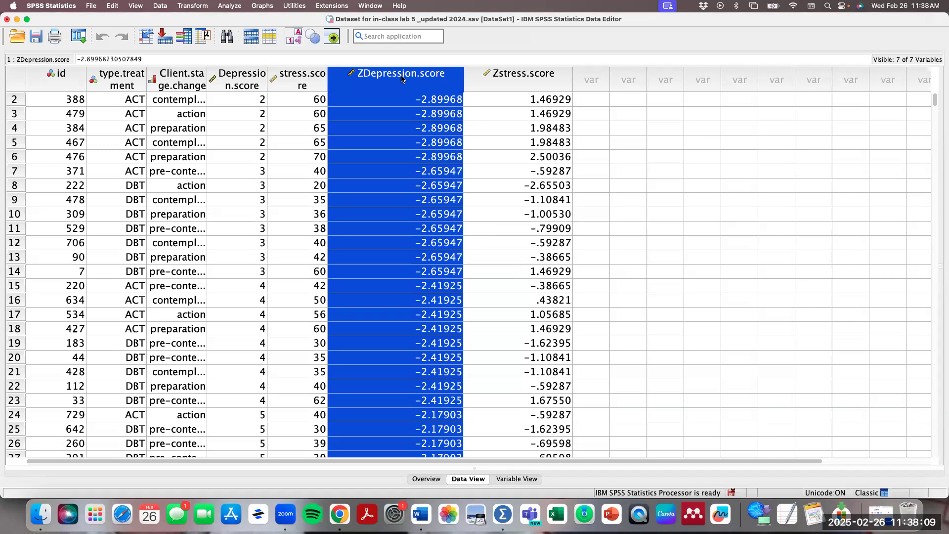
{"action": "scroll", "coordinate": [402, 78], "scroll_direction": "up", "scroll_amount": 1}
{"action": "right_click", "coordinate": [402, 78]}
{"action": "left_click", "coordinate": [440, 204]}
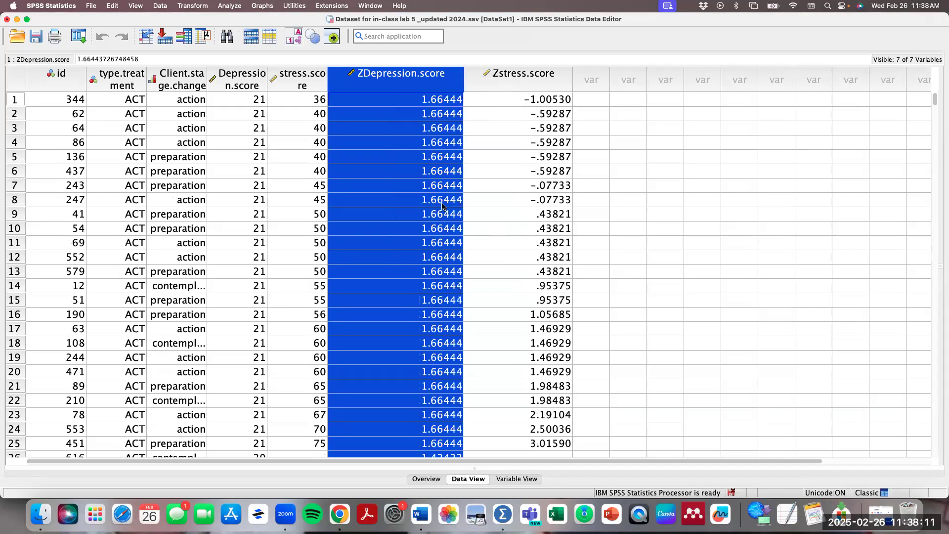
Sort the cases by ZDepression.score in ascending order and clear the depression scores of the first six cases
{"action": "right_click", "coordinate": [410, 81]}
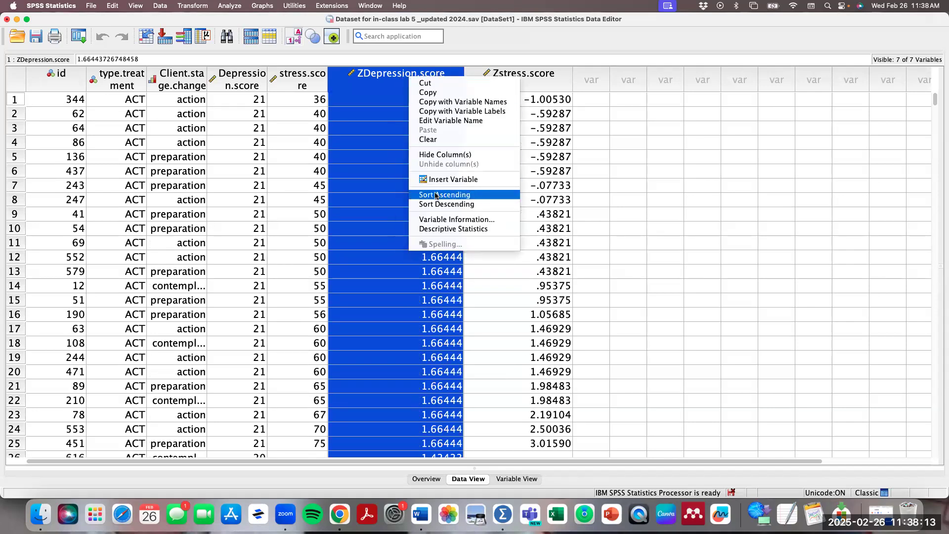
{"action": "left_click", "coordinate": [435, 195]}
{"action": "left_click", "coordinate": [251, 101]}
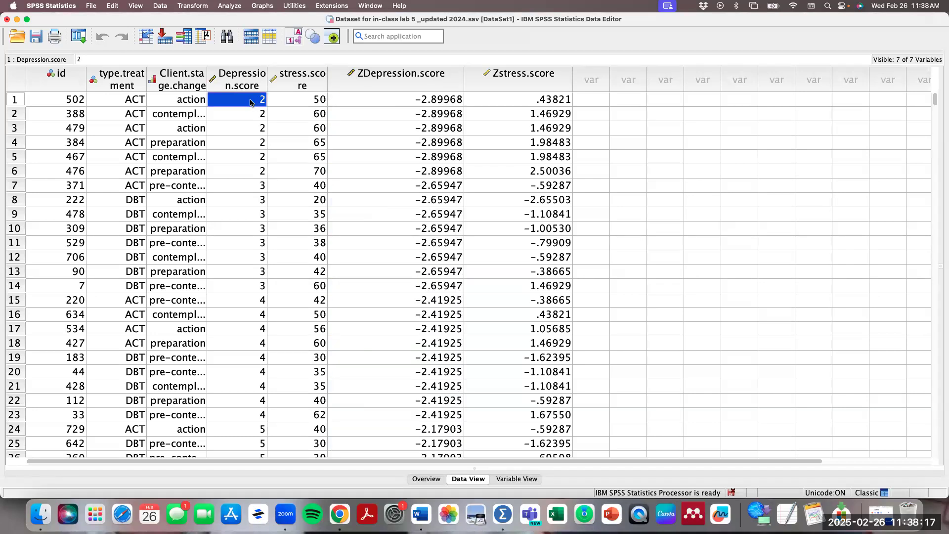
{"action": "left_click_drag", "start_coordinate": [250, 103], "coordinate": [251, 169]}
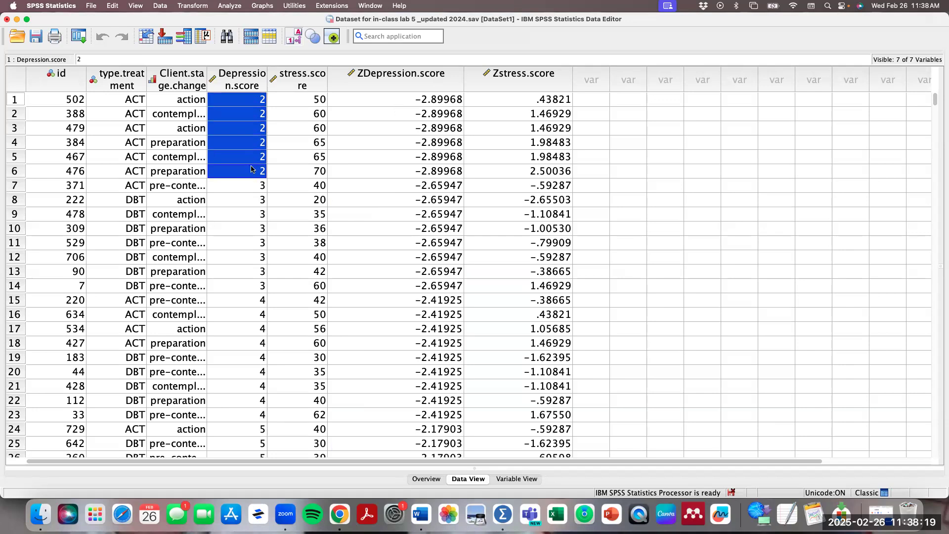
{"action": "key", "text": "Delete"}
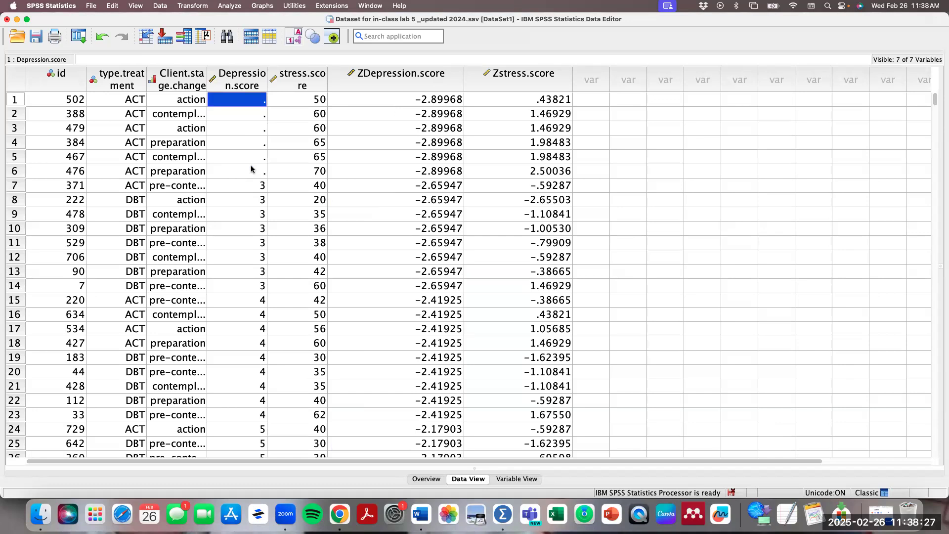
Sort the cases by Zstress.score in ascending and in descending order to check both extremes for outliers
{"action": "right_click", "coordinate": [529, 84]}
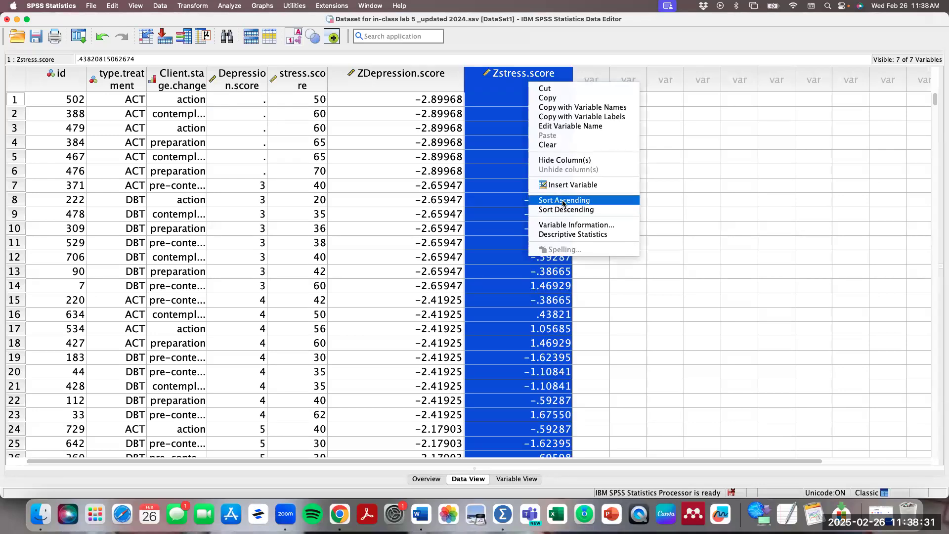
{"action": "left_click", "coordinate": [563, 199]}
{"action": "left_click", "coordinate": [501, 173]}
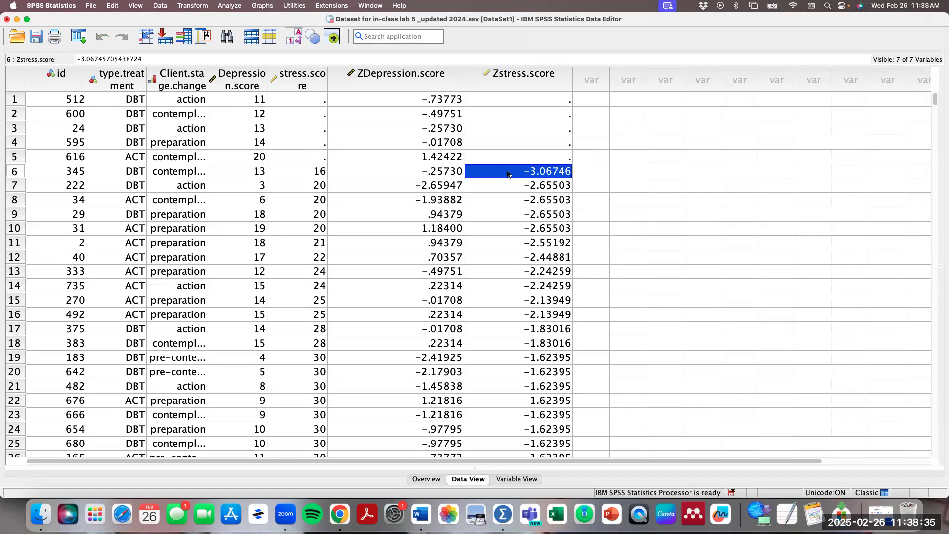
{"action": "right_click", "coordinate": [505, 78]}
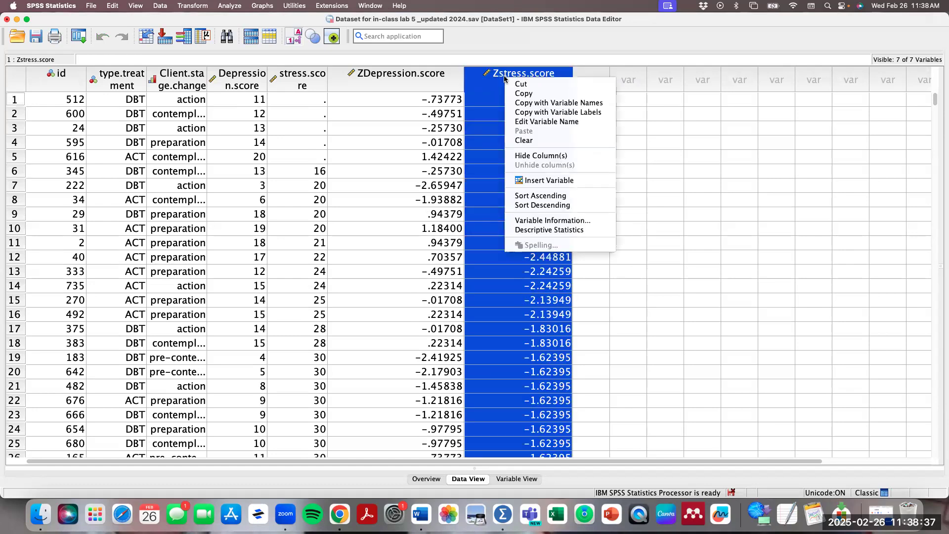
{"action": "left_click", "coordinate": [531, 204]}
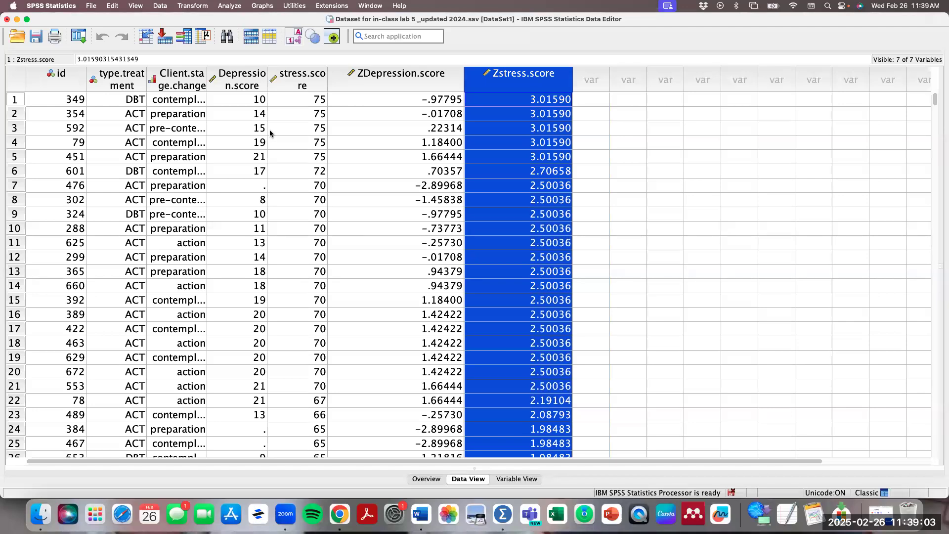
Sort the cases by depression score in ascending order and clear the first six cases' values from type.treatment through Zstress.score
{"action": "right_click", "coordinate": [243, 87]}
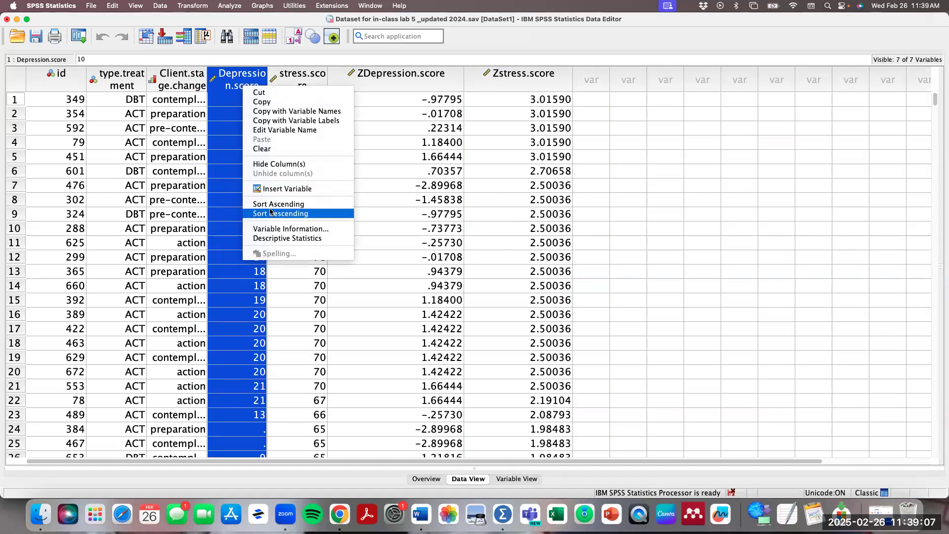
{"action": "left_click", "coordinate": [270, 213]}
{"action": "right_click", "coordinate": [231, 79]}
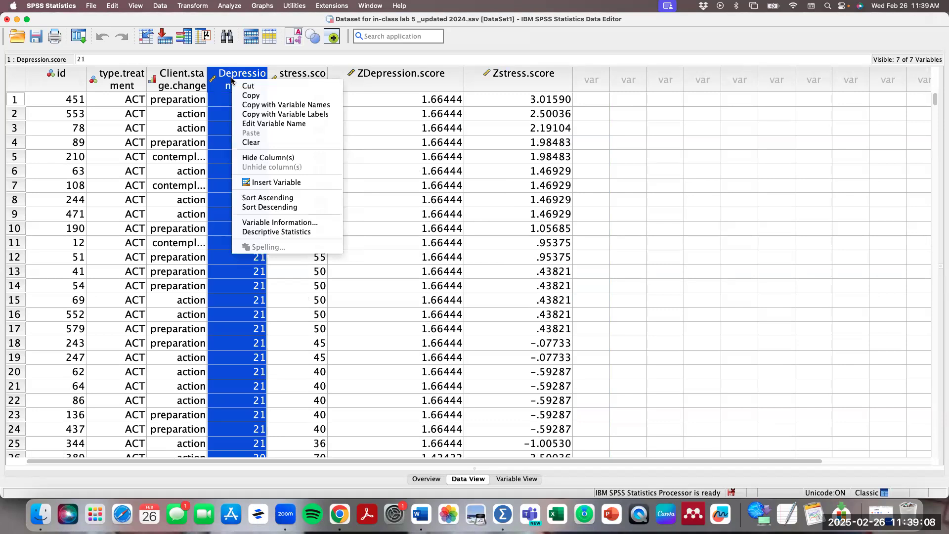
{"action": "left_click", "coordinate": [258, 198]}
{"action": "left_click_drag", "start_coordinate": [242, 172], "coordinate": [242, 105]}
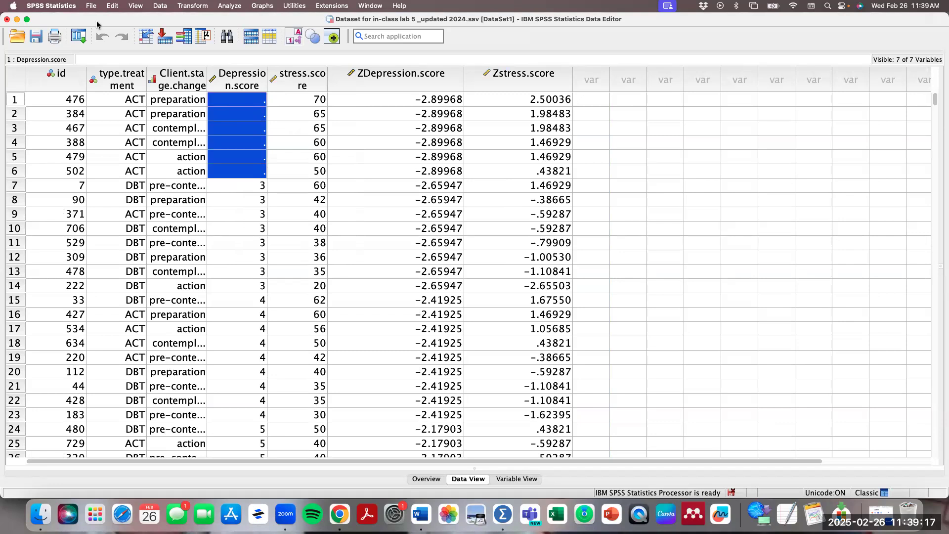
{"action": "left_click_drag", "start_coordinate": [113, 98], "coordinate": [532, 171]}
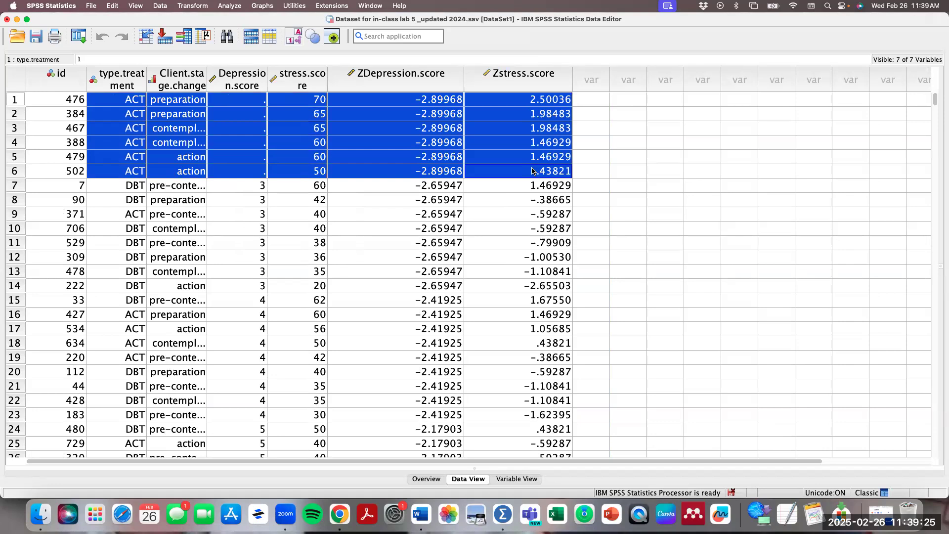
{"action": "key", "text": "Delete"}
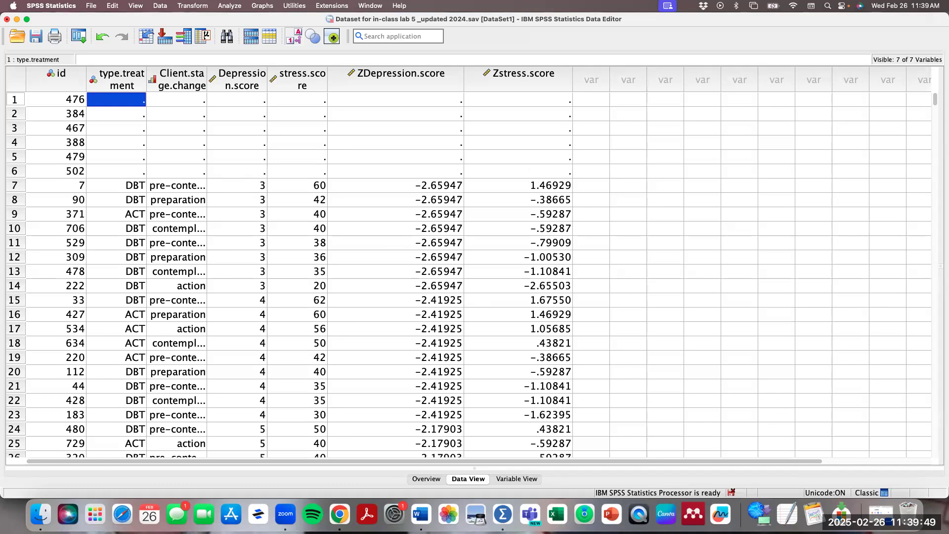
Set up a Frequencies analysis with the depression score and stress score as its variables
{"action": "left_click", "coordinate": [235, 7]}
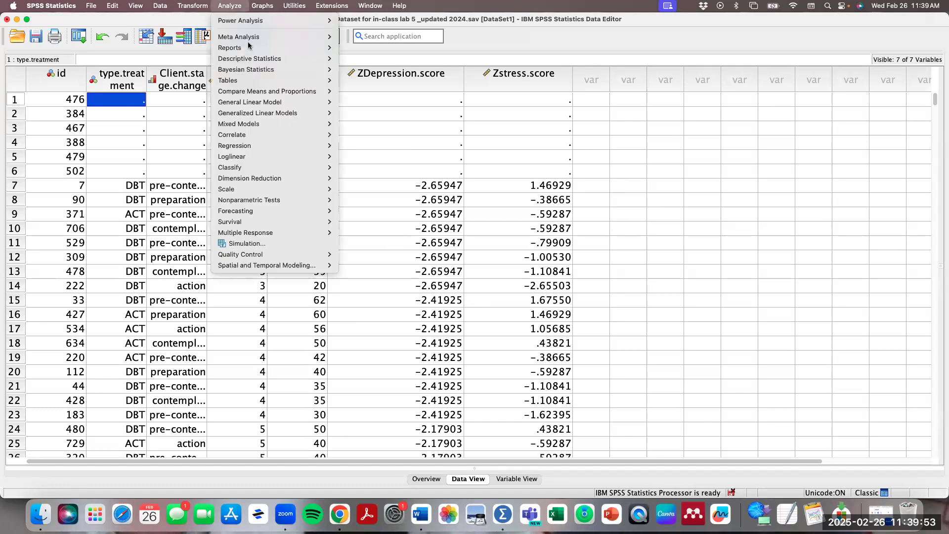
{"action": "mouse_move", "coordinate": [281, 60]}
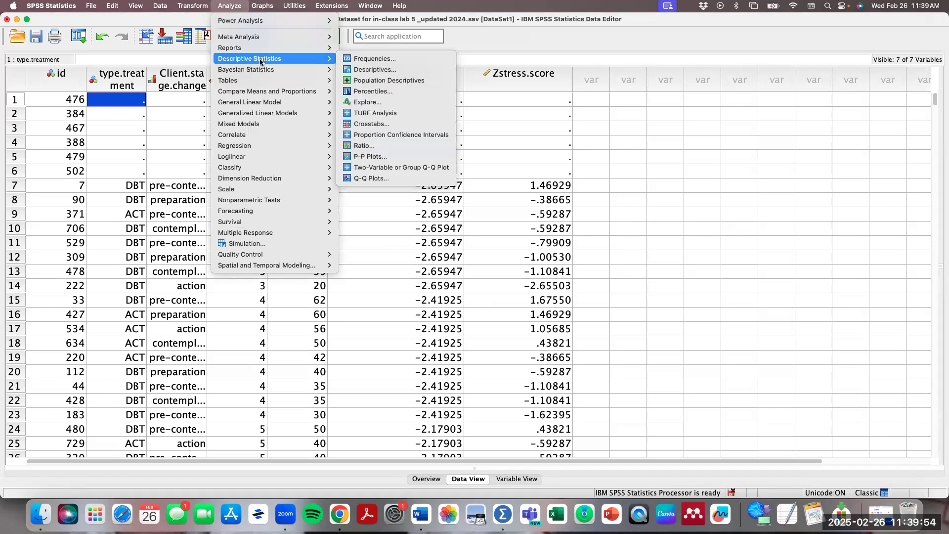
{"action": "left_click", "coordinate": [374, 59]}
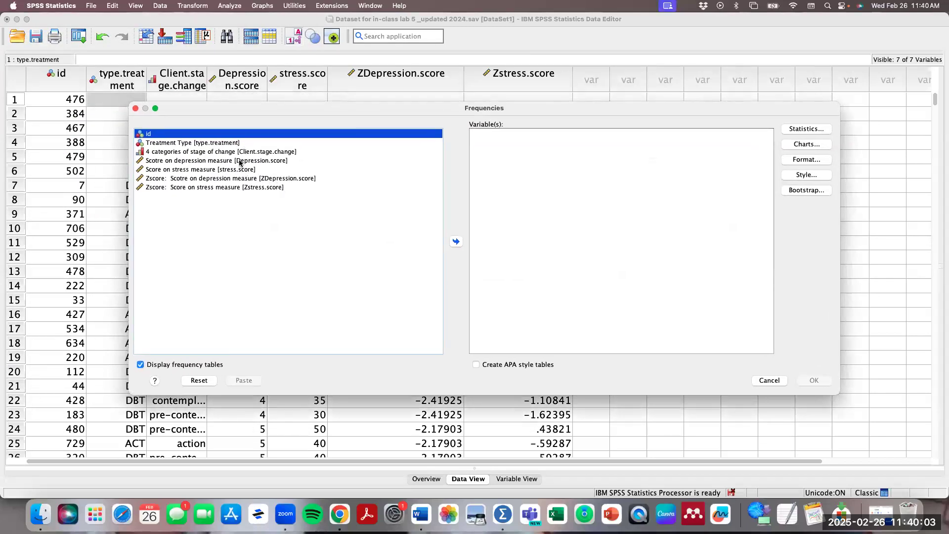
{"action": "left_click", "coordinate": [241, 162]}
{"action": "left_click", "coordinate": [456, 241]}
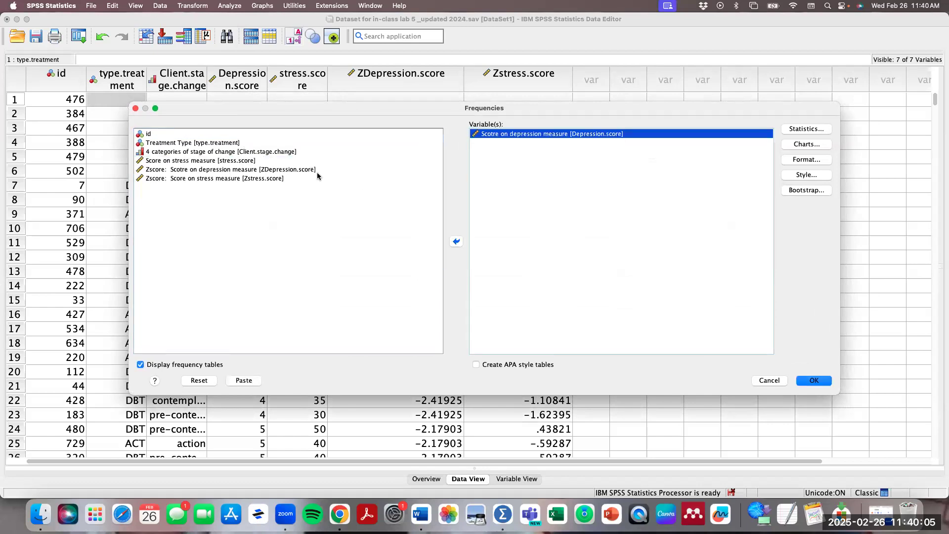
{"action": "left_click", "coordinate": [455, 242]}
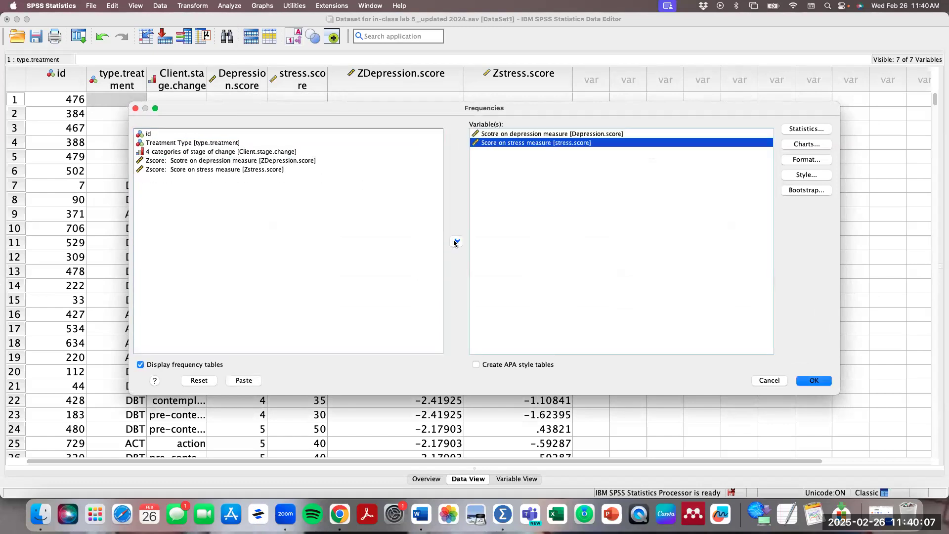
Request mean, median, standard deviation, skewness and kurtosis for the Frequencies analysis and run it
{"action": "left_click", "coordinate": [794, 129]}
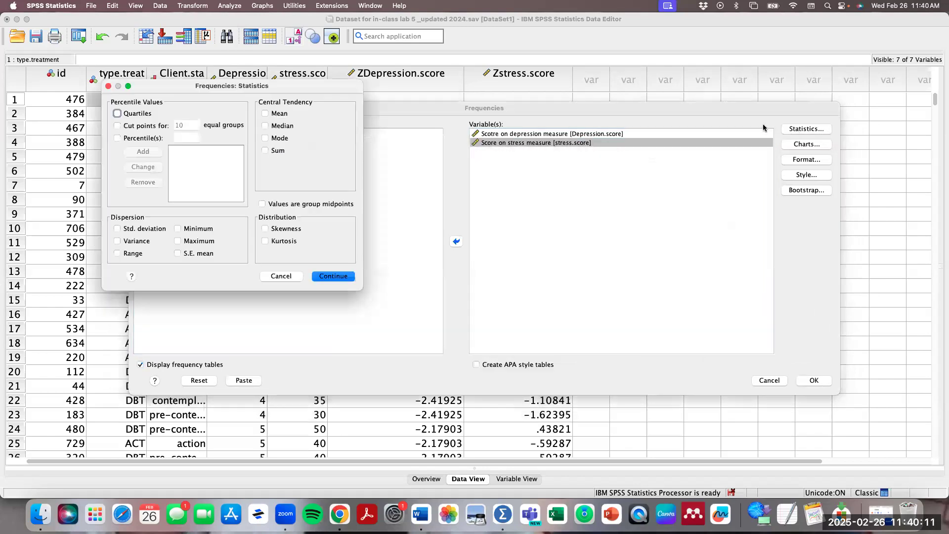
{"action": "left_click", "coordinate": [287, 227]}
{"action": "left_click", "coordinate": [286, 241]}
{"action": "left_click", "coordinate": [279, 115]}
{"action": "left_click", "coordinate": [279, 127]}
{"action": "left_click", "coordinate": [148, 229]}
{"action": "left_click", "coordinate": [329, 276]}
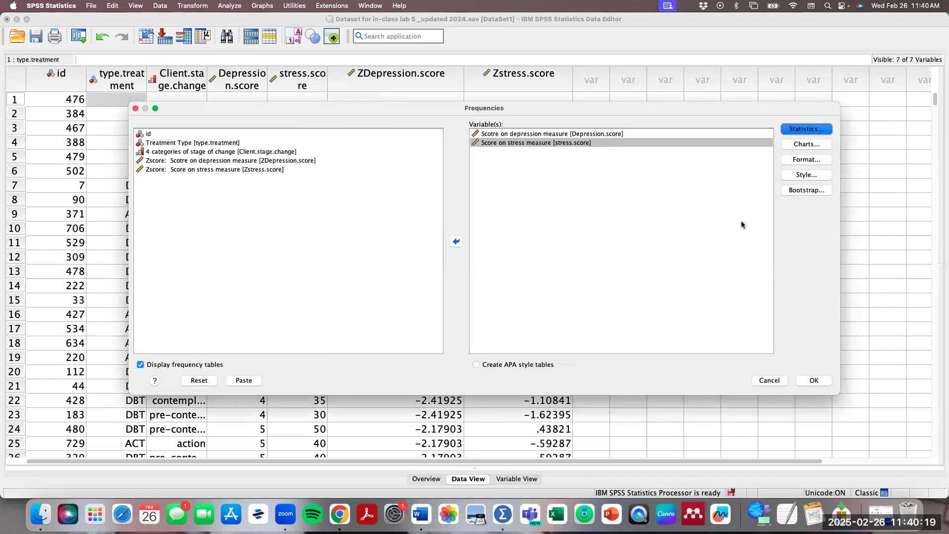
{"action": "left_click", "coordinate": [815, 381]}
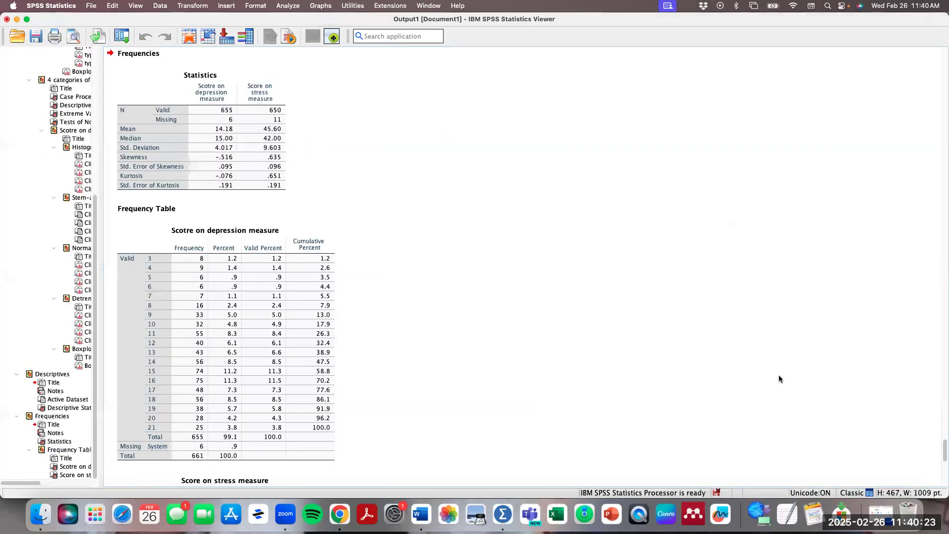
Examine the Frequencies statistics and the frequency tables for the depression and stress scores
{"action": "scroll", "coordinate": [731, 361], "scroll_direction": "down", "scroll_amount": 20}
{"action": "scroll", "coordinate": [731, 361], "scroll_direction": "up", "scroll_amount": 20}
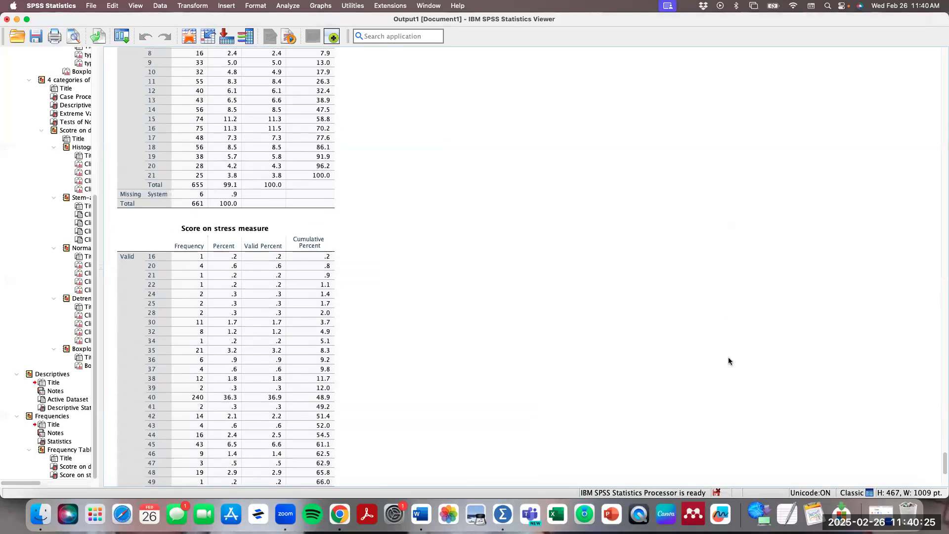
{"action": "left_click", "coordinate": [213, 235]}
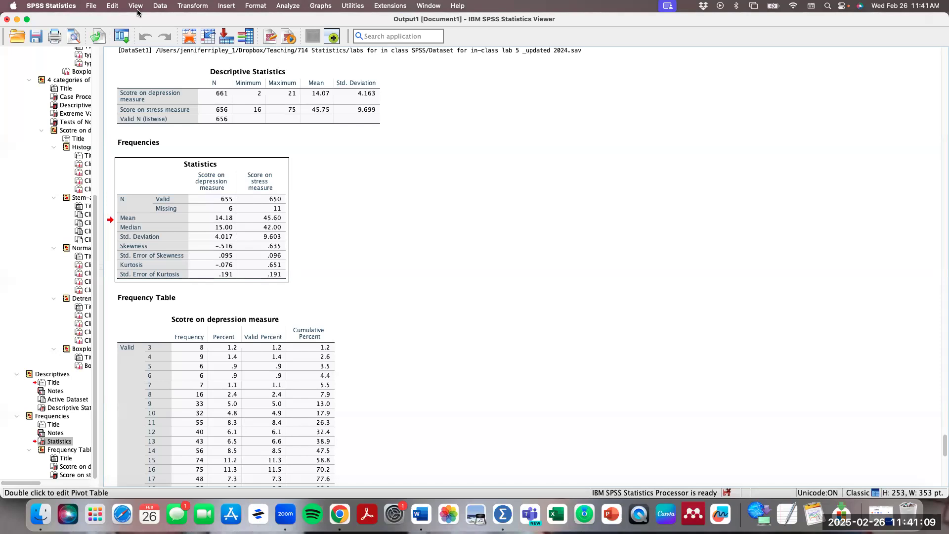
{"action": "scroll", "coordinate": [164, 147], "scroll_direction": "down", "scroll_amount": 2}
{"action": "scroll", "coordinate": [164, 149], "scroll_direction": "down", "scroll_amount": 15}
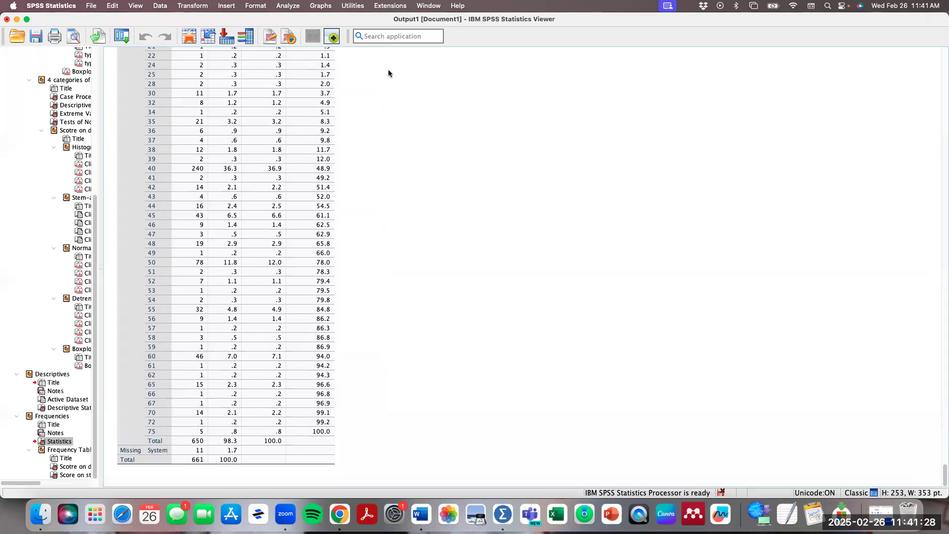
Start a new chart in Chart Builder based on the simple scatter plot from the Scatter/Dot gallery
{"action": "left_click", "coordinate": [324, 8]}
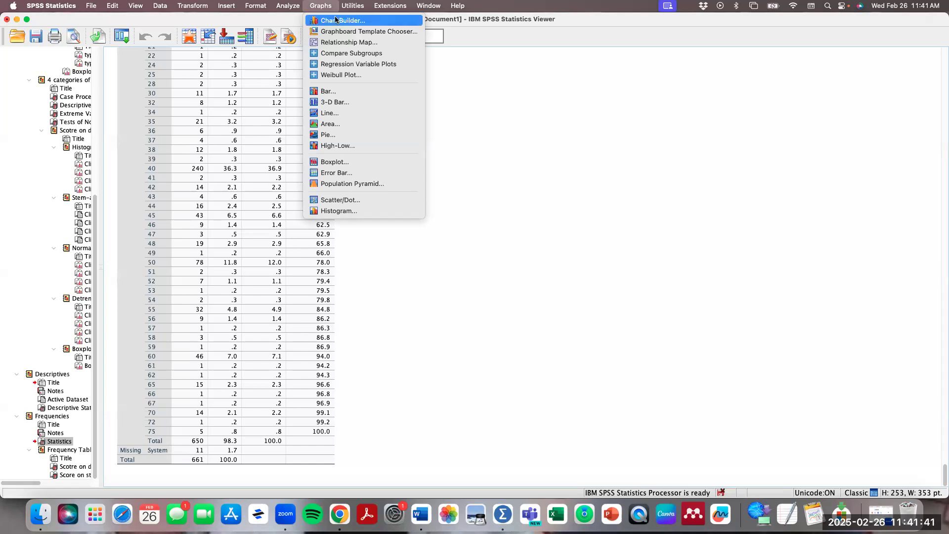
{"action": "left_click", "coordinate": [336, 20]}
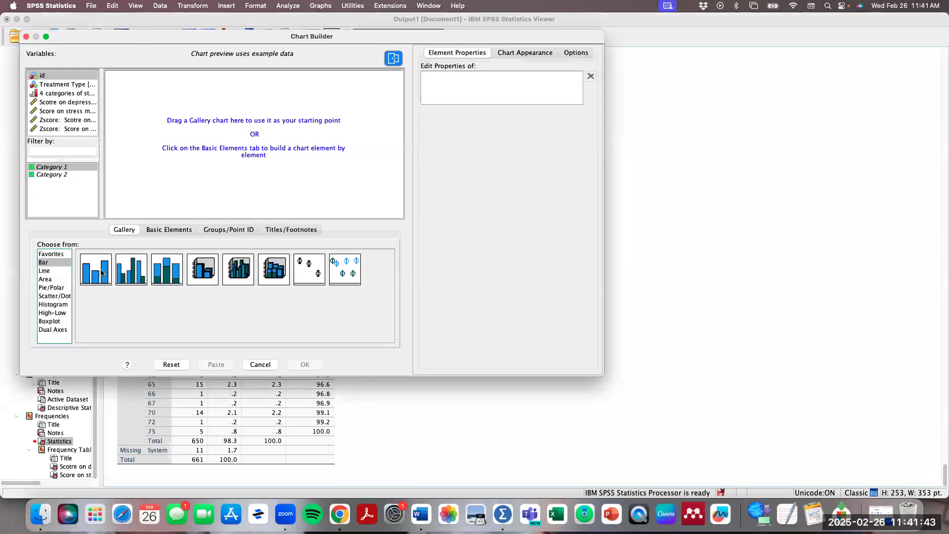
{"action": "left_click", "coordinate": [47, 296]}
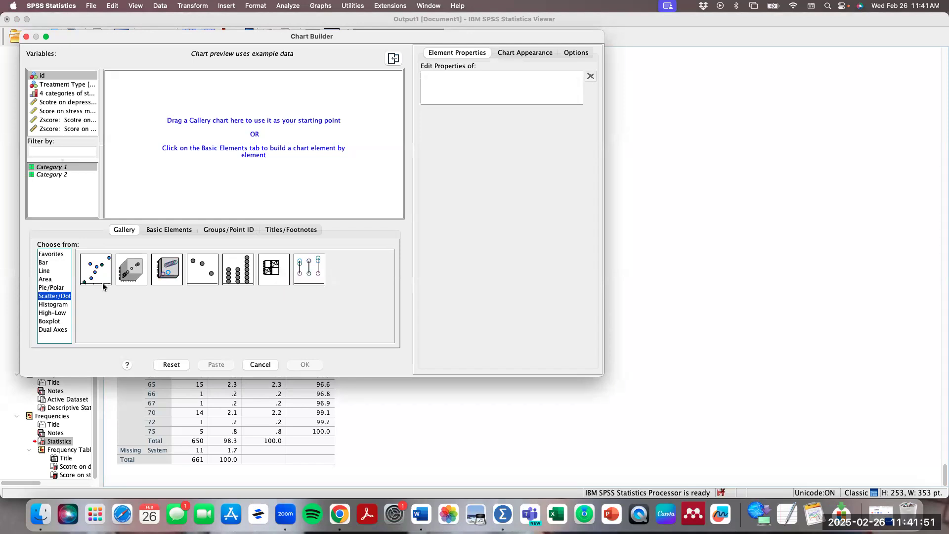
{"action": "left_click_drag", "start_coordinate": [96, 269], "coordinate": [262, 139]}
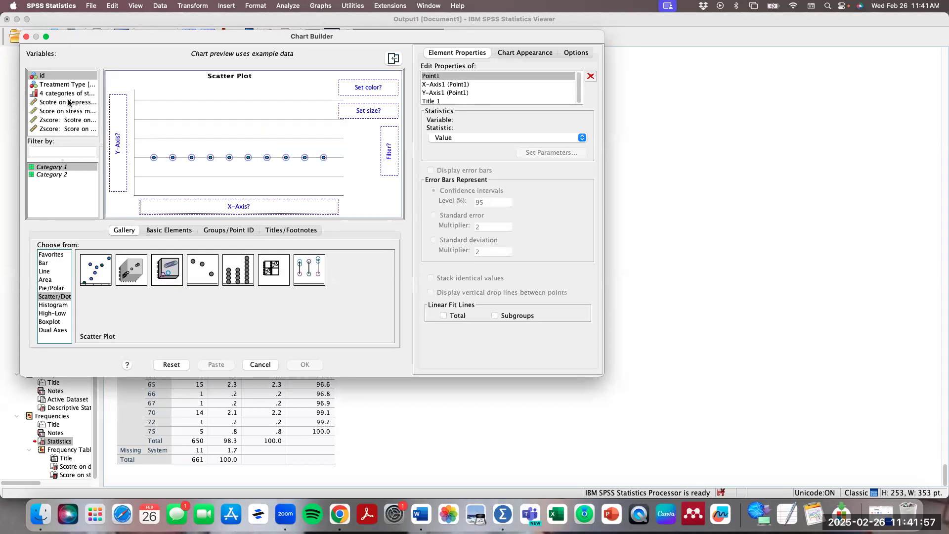
{"action": "left_click_drag", "start_coordinate": [286, 36], "coordinate": [420, 39]}
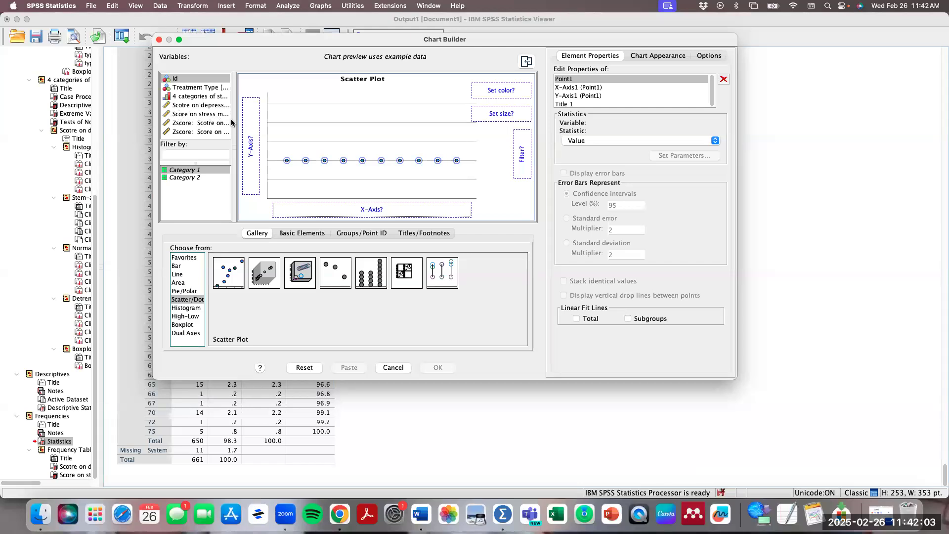
{"action": "left_click_drag", "start_coordinate": [232, 122], "coordinate": [289, 131]}
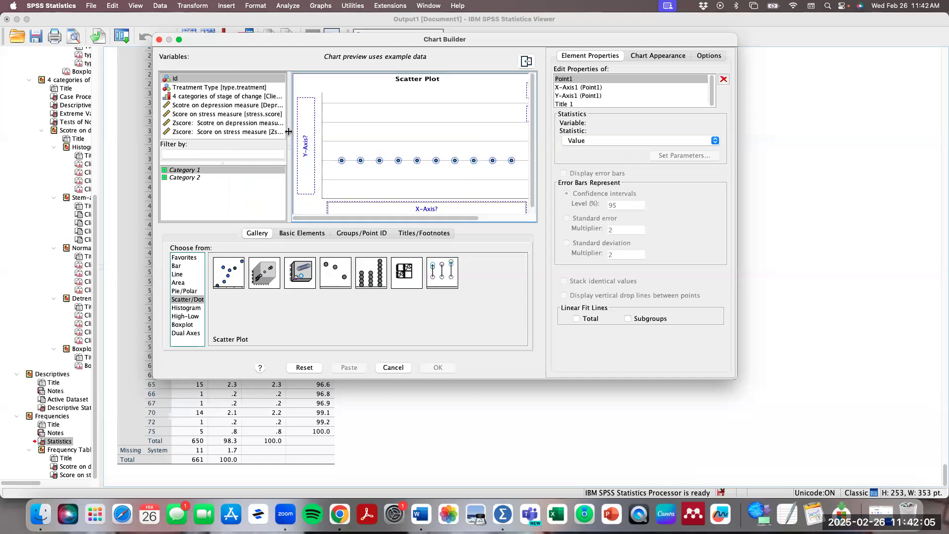
{"action": "left_click", "coordinate": [247, 107]}
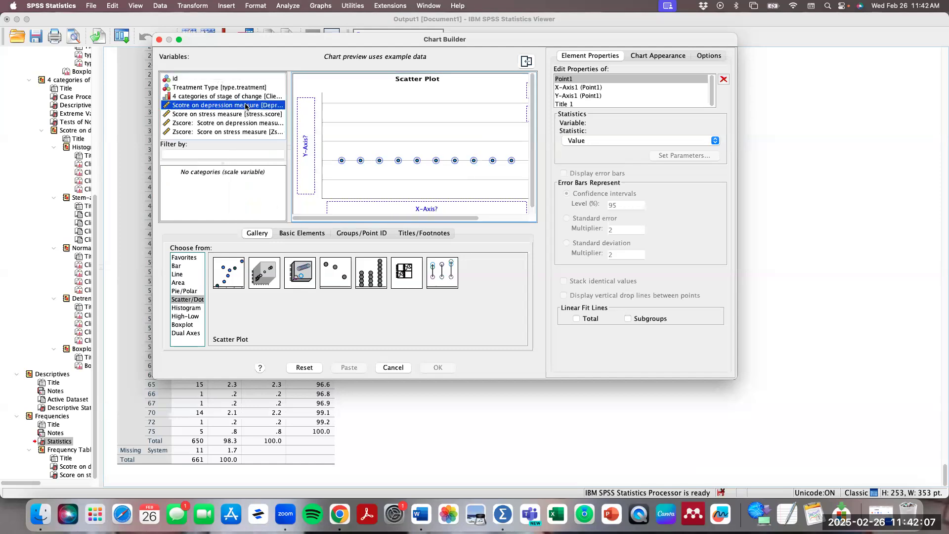
{"action": "left_click_drag", "start_coordinate": [246, 106], "coordinate": [392, 208]}
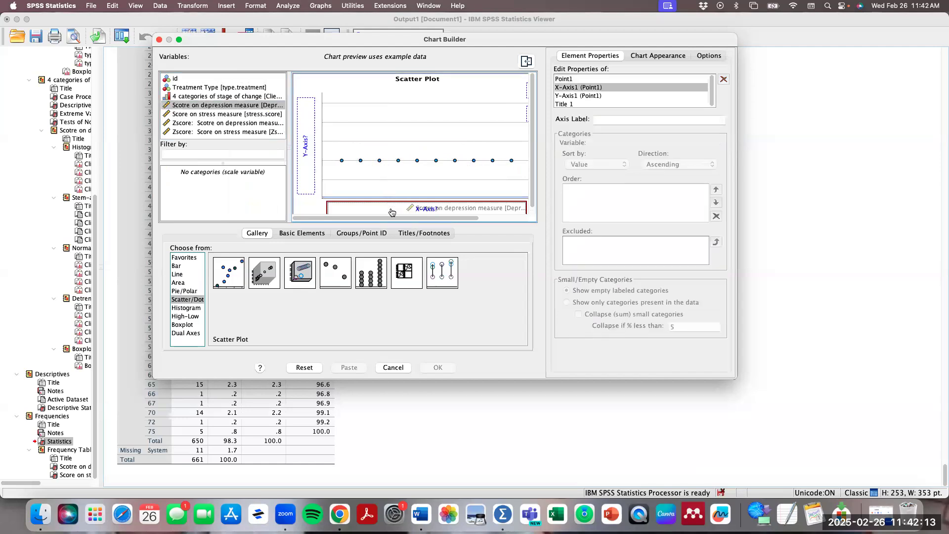
{"action": "left_click_drag", "start_coordinate": [475, 379], "coordinate": [474, 443]}
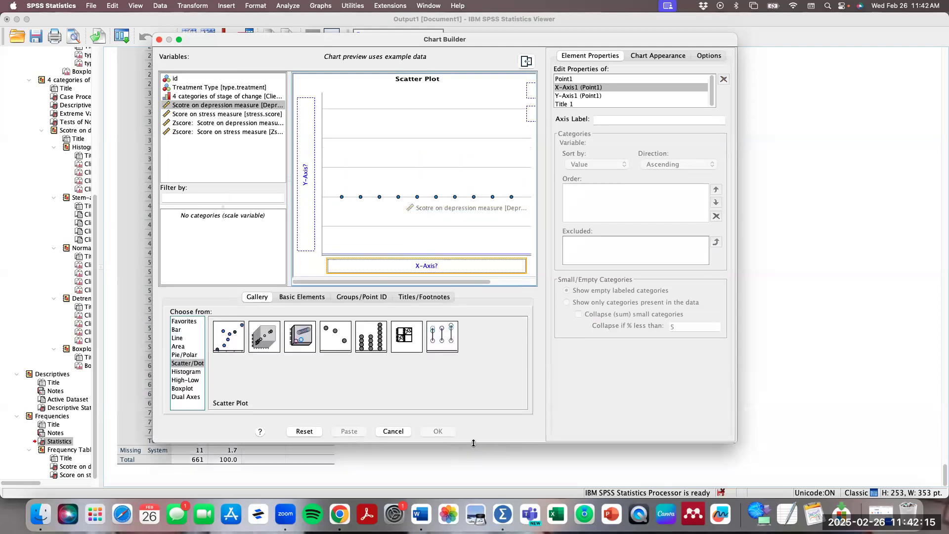
{"action": "left_click", "coordinate": [252, 105]}
{"action": "left_click_drag", "start_coordinate": [252, 105], "coordinate": [362, 265]}
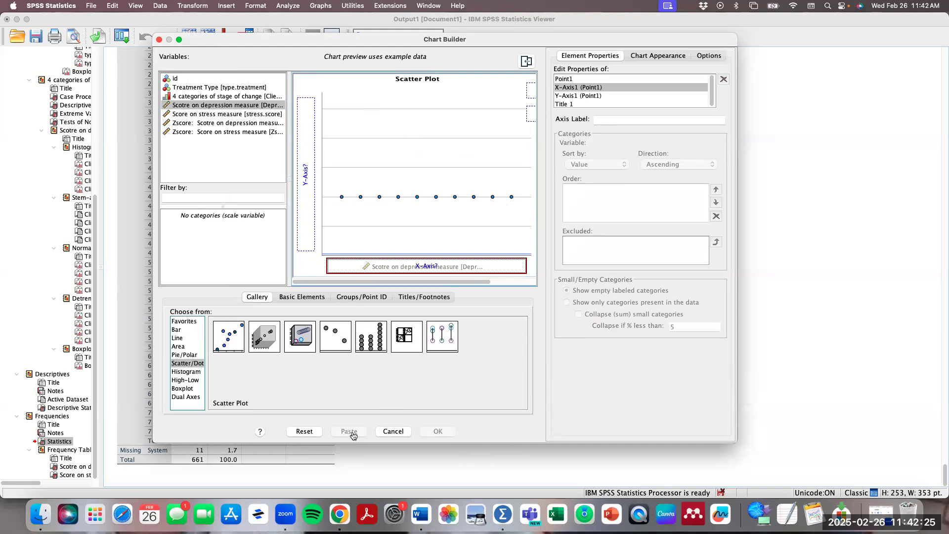
{"action": "left_click", "coordinate": [396, 431]}
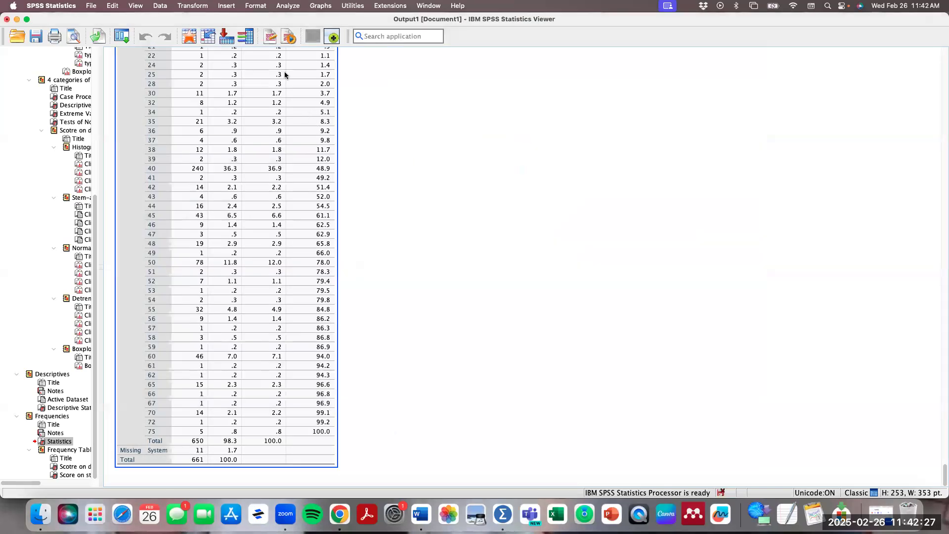
Start a fresh Chart Builder chart from the simple scatter plot in the Scatter/Dot gallery
{"action": "left_click", "coordinate": [321, 7]}
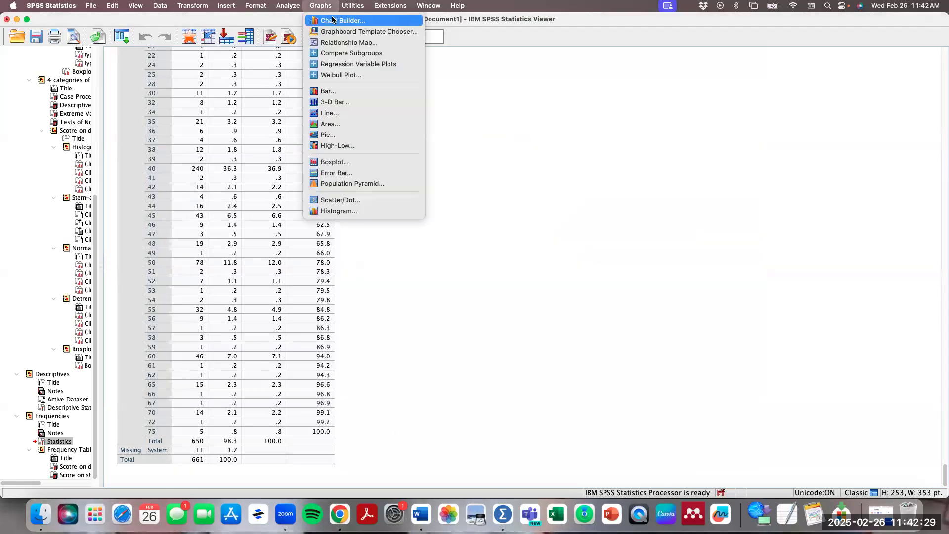
{"action": "left_click", "coordinate": [332, 20]}
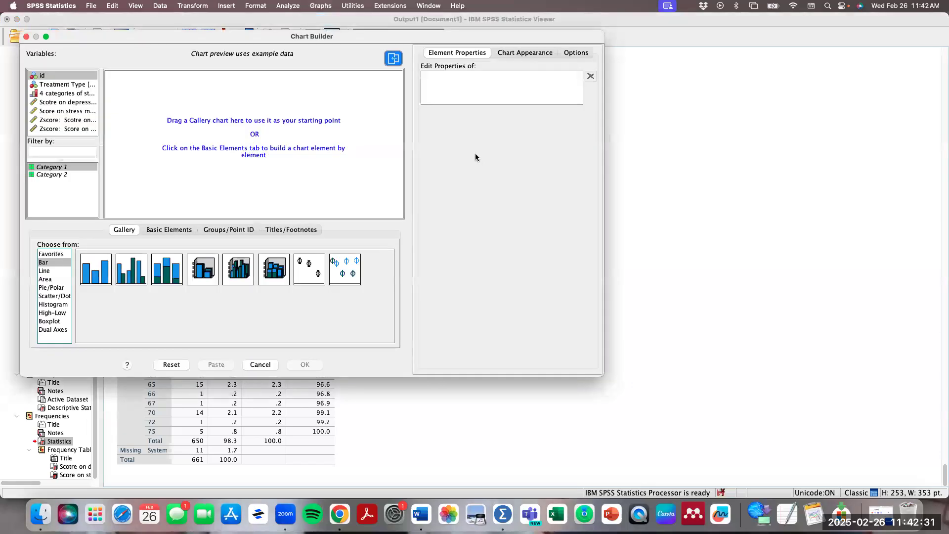
{"action": "left_click", "coordinate": [49, 296]}
{"action": "left_click_drag", "start_coordinate": [97, 270], "coordinate": [288, 105]}
Put the depression score on the X axis and the stress score on the Y axis, then generate and inspect the scatter plot
{"action": "left_click_drag", "start_coordinate": [44, 102], "coordinate": [179, 204]}
{"action": "left_click", "coordinate": [51, 113]}
{"action": "left_click_drag", "start_coordinate": [52, 113], "coordinate": [118, 136]}
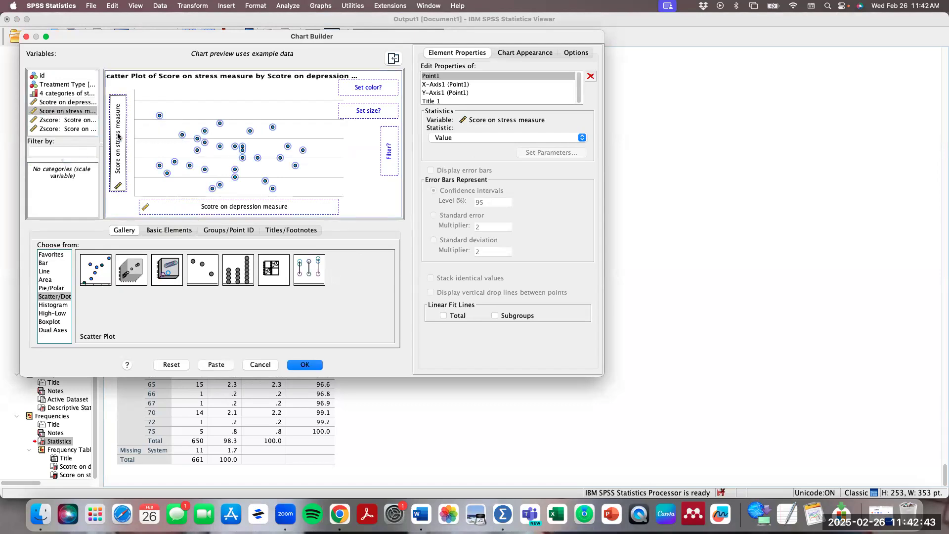
{"action": "left_click", "coordinate": [306, 365]}
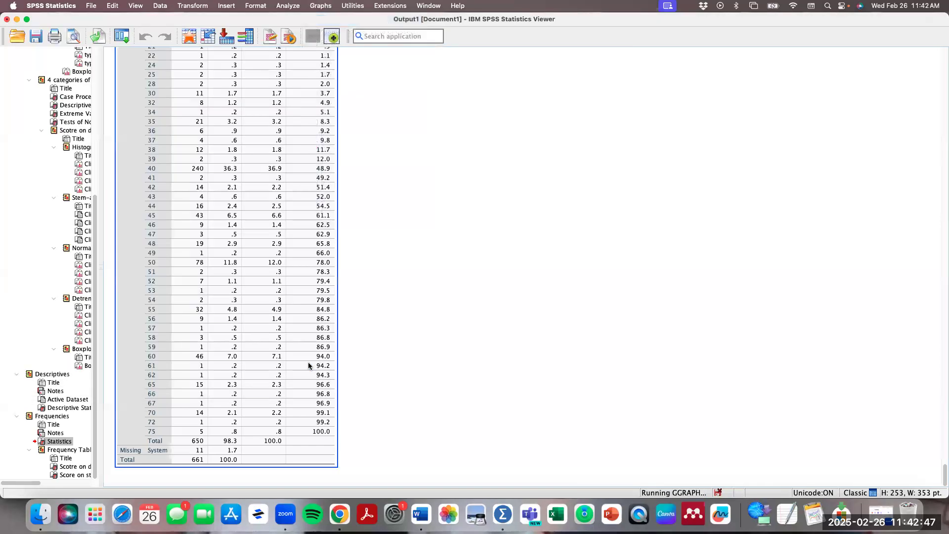
{"action": "scroll", "coordinate": [308, 365], "scroll_direction": "down", "scroll_amount": 5}
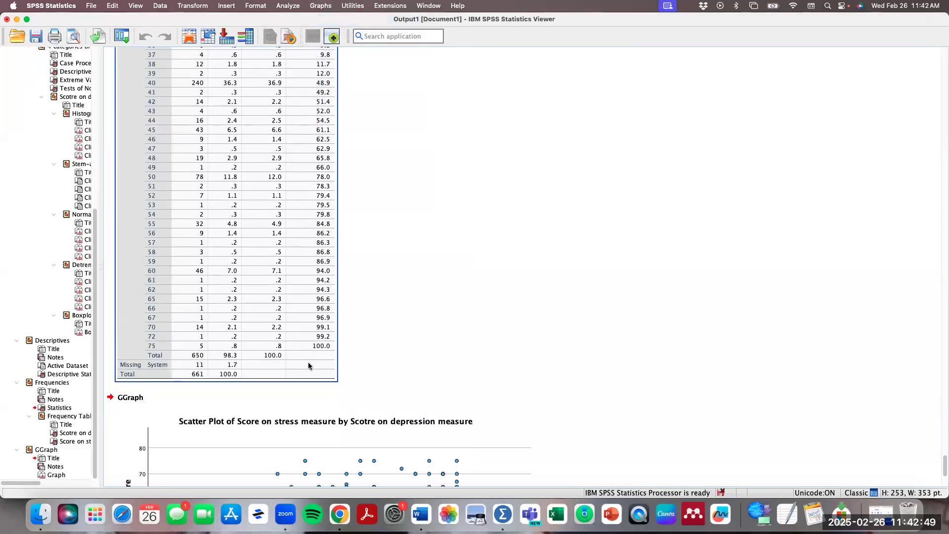
{"action": "left_click", "coordinate": [309, 366]}
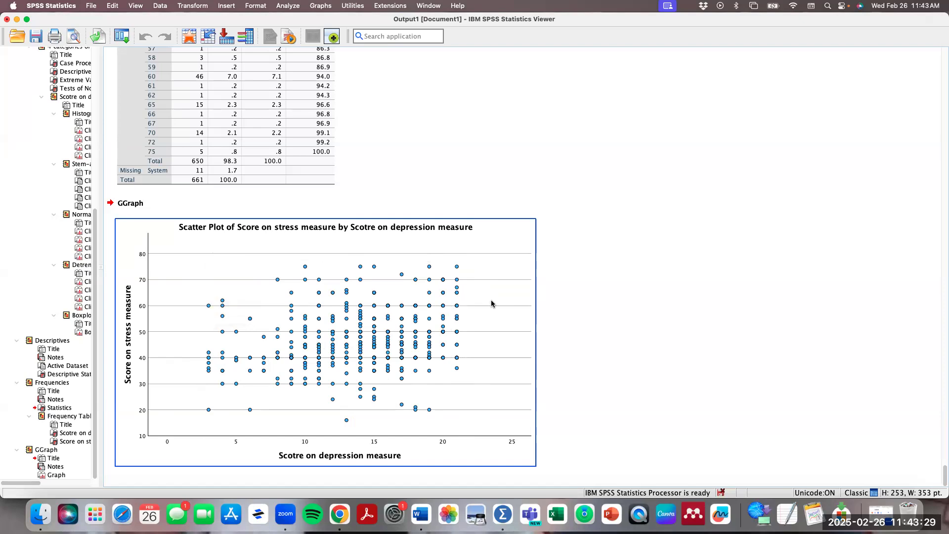
{"action": "left_click", "coordinate": [5, 386]}
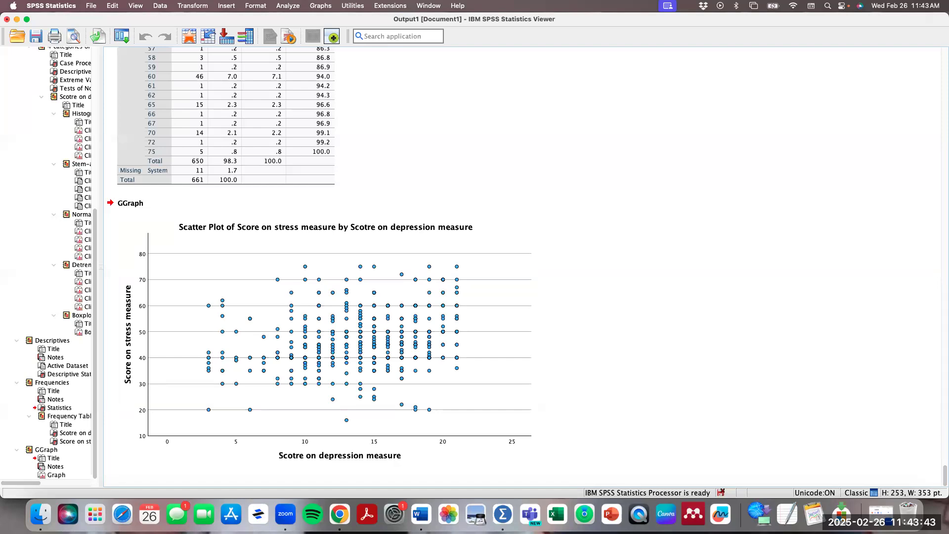
{"action": "left_click", "coordinate": [282, 312]}
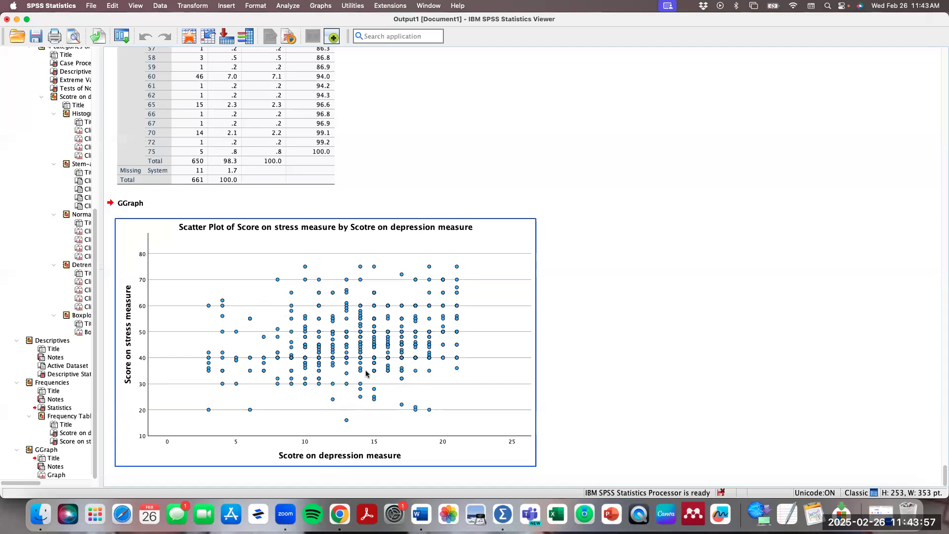
Set up a General Linear Model Univariate analysis with the depression score as dependent variable and the stress score as covariate
{"action": "left_click", "coordinate": [290, 7]}
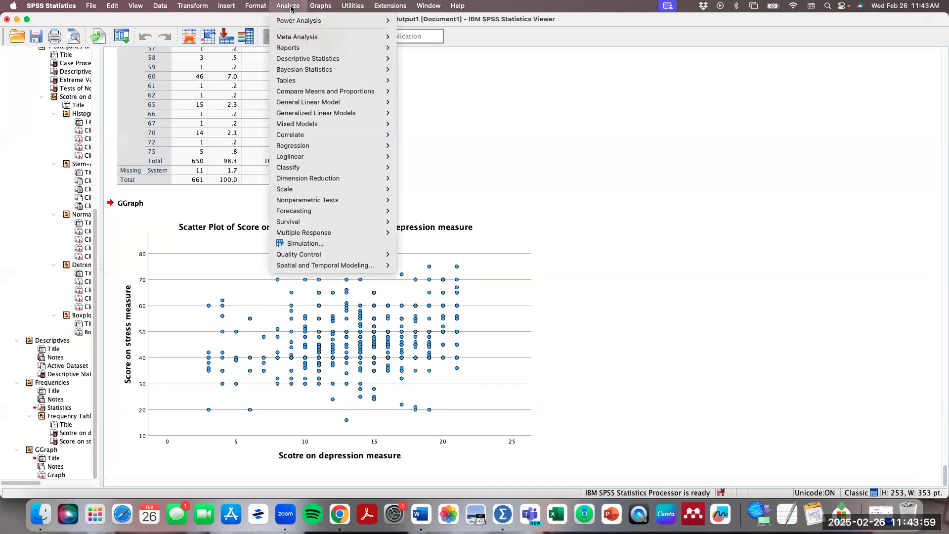
{"action": "mouse_move", "coordinate": [341, 105]}
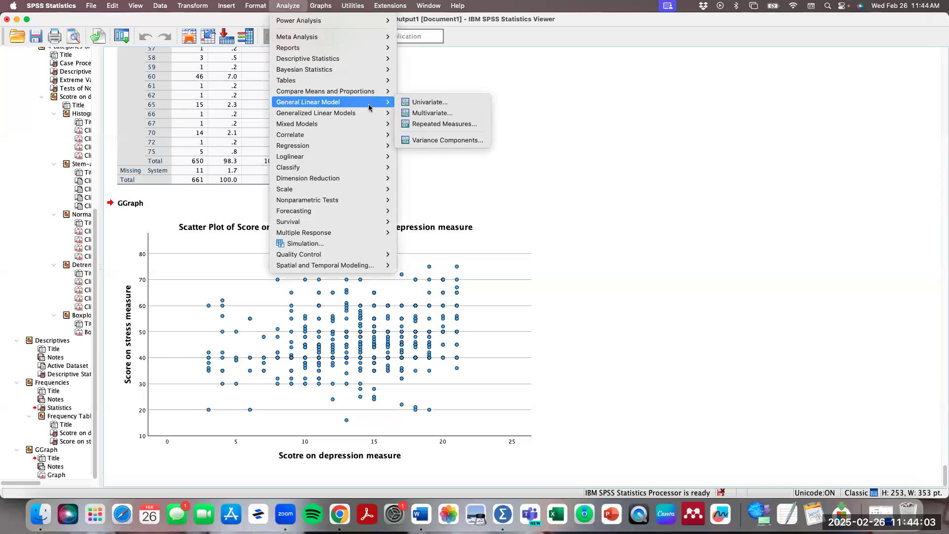
{"action": "left_click", "coordinate": [461, 103]}
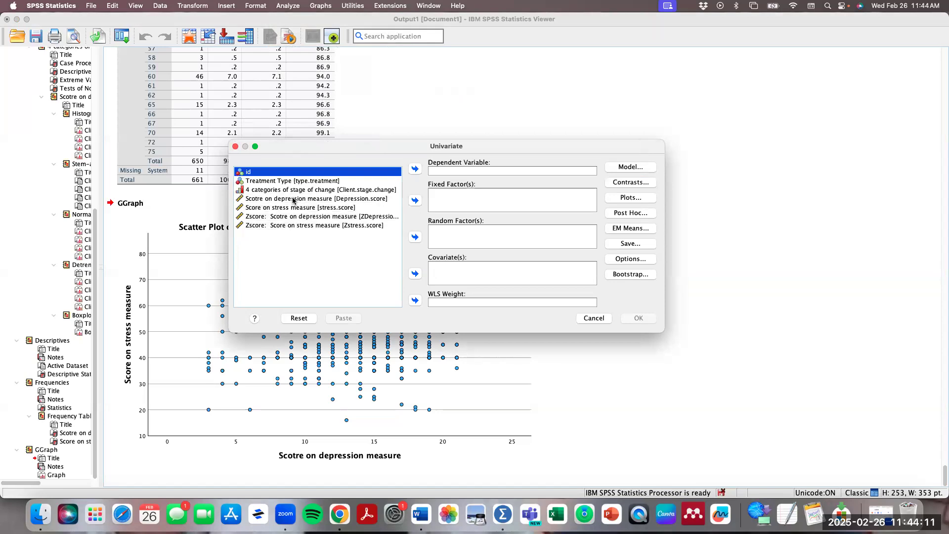
{"action": "left_click", "coordinate": [293, 200]}
{"action": "left_click", "coordinate": [414, 171]}
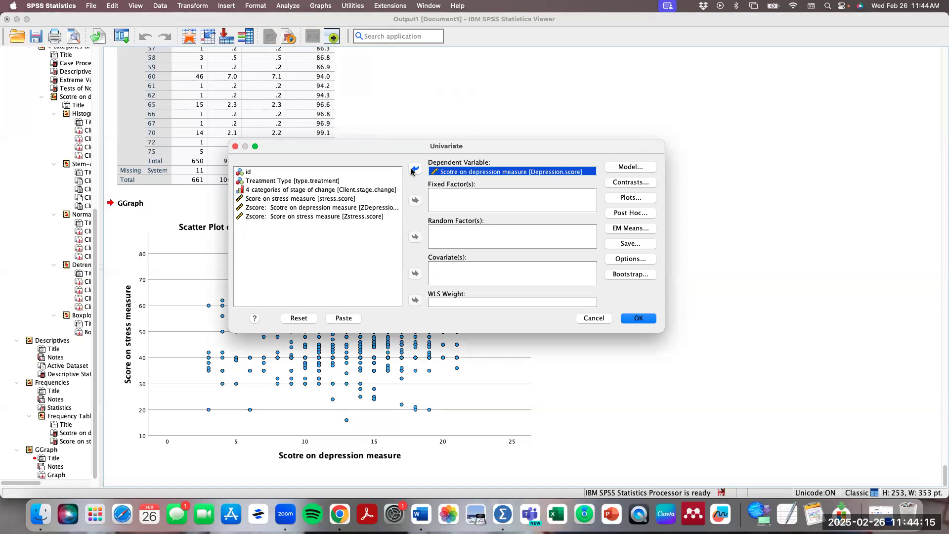
{"action": "left_click", "coordinate": [292, 199]}
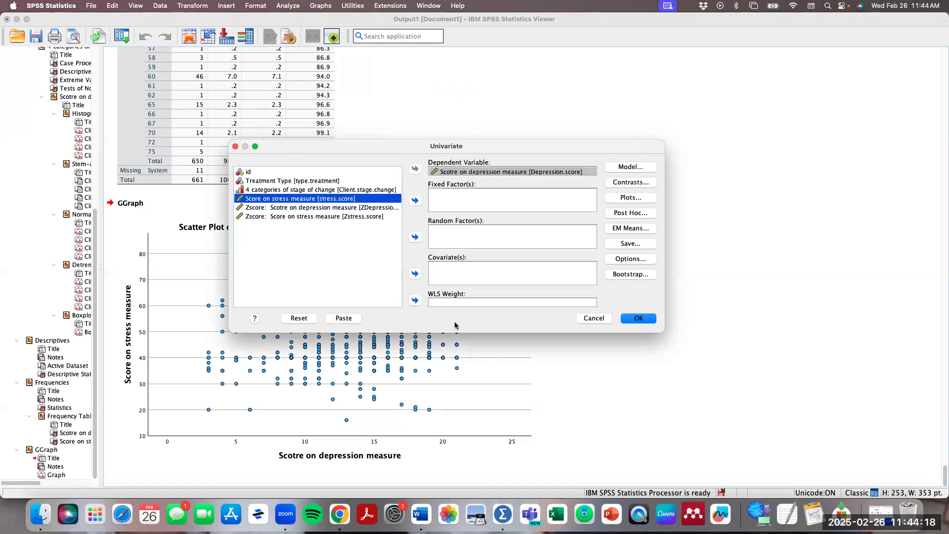
{"action": "left_click", "coordinate": [416, 274]}
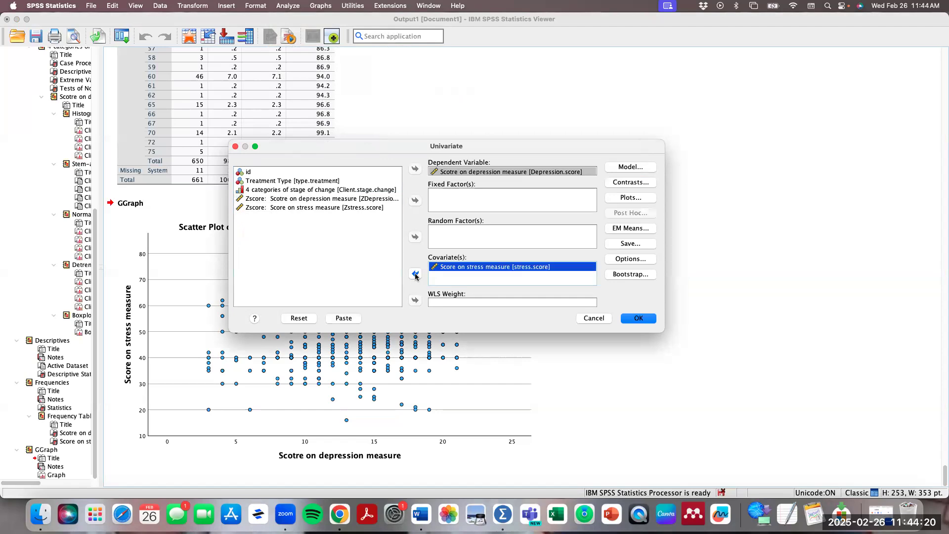
Add Treatment Type and 4 categories of stage of change as fixed factors of the Univariate analysis
{"action": "left_click", "coordinate": [321, 181]}
{"action": "left_click", "coordinate": [415, 201]}
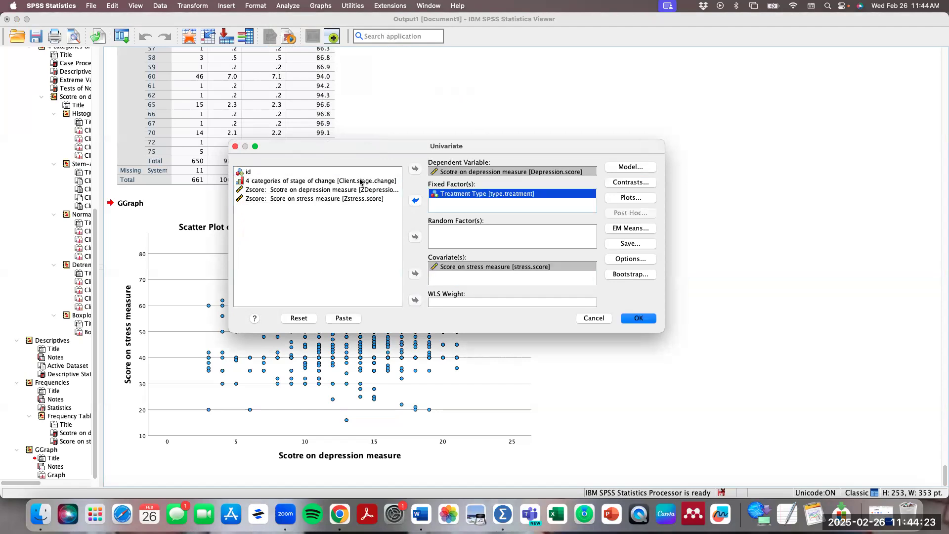
{"action": "left_click", "coordinate": [415, 201]}
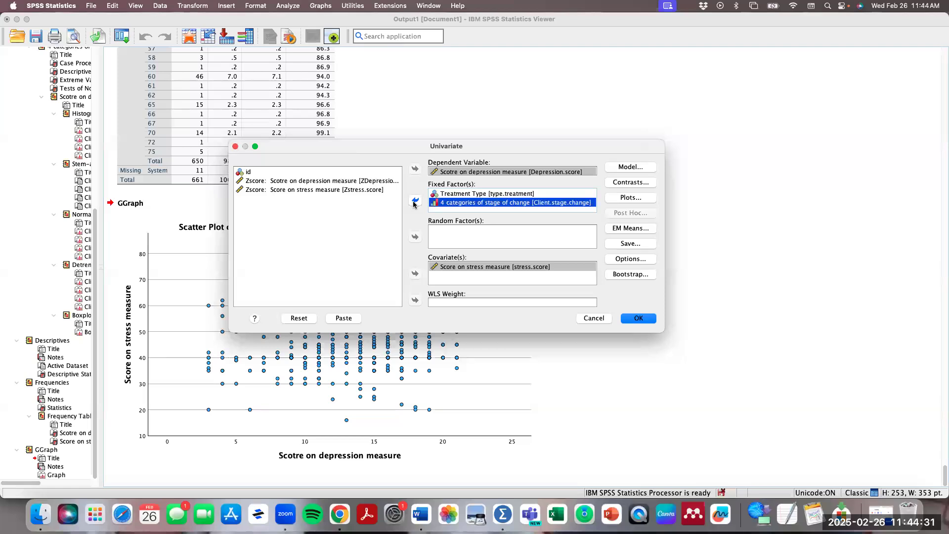
Specify the Univariate model with built terms, adding type.treatment, Client.stage.change and stress.score as separate main-effect terms
{"action": "left_click", "coordinate": [634, 169]}
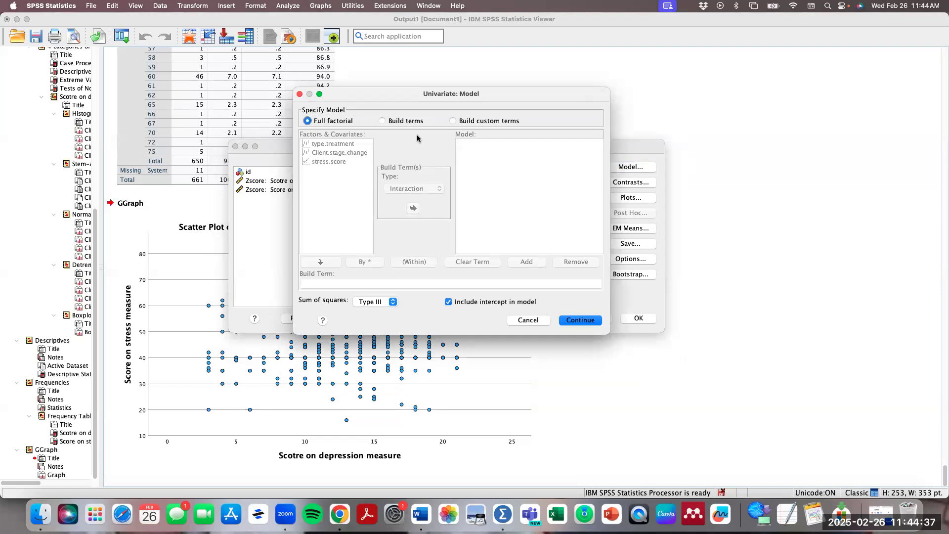
{"action": "left_click", "coordinate": [402, 121]}
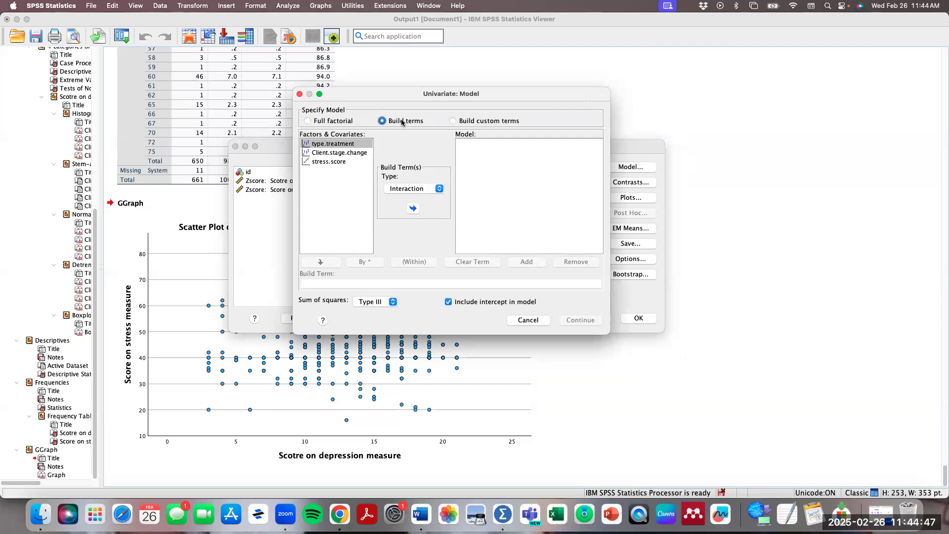
{"action": "left_click", "coordinate": [359, 144]}
{"action": "left_click", "coordinate": [413, 210]}
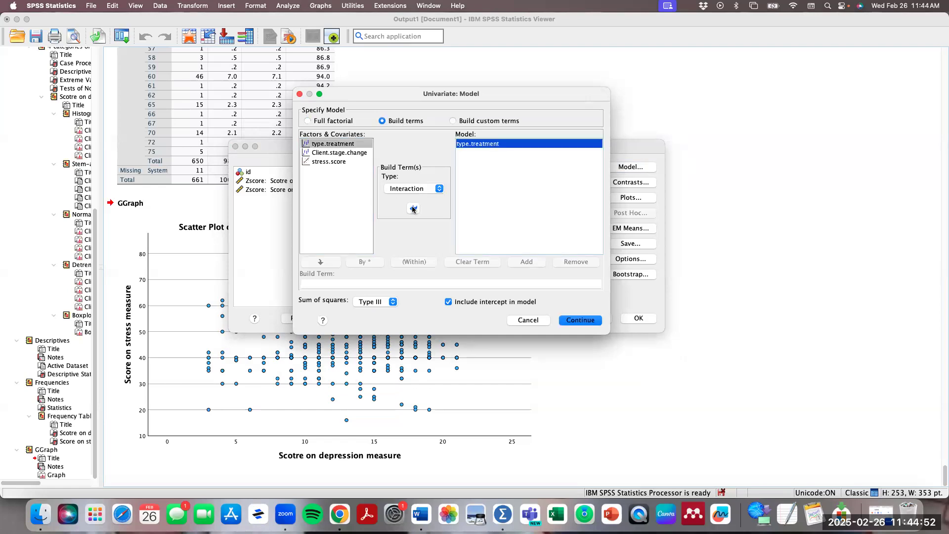
{"action": "left_click", "coordinate": [340, 154]}
{"action": "left_click", "coordinate": [415, 210]}
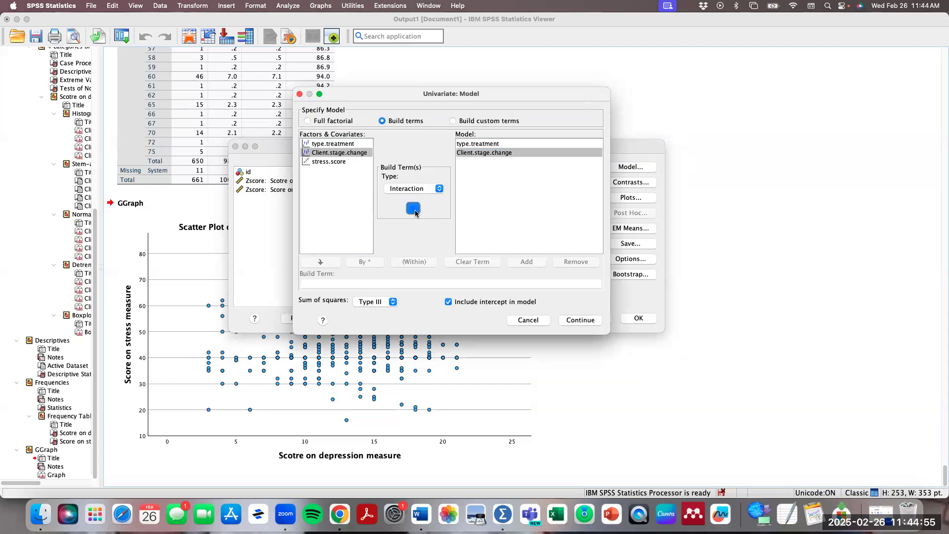
{"action": "left_click", "coordinate": [324, 163]}
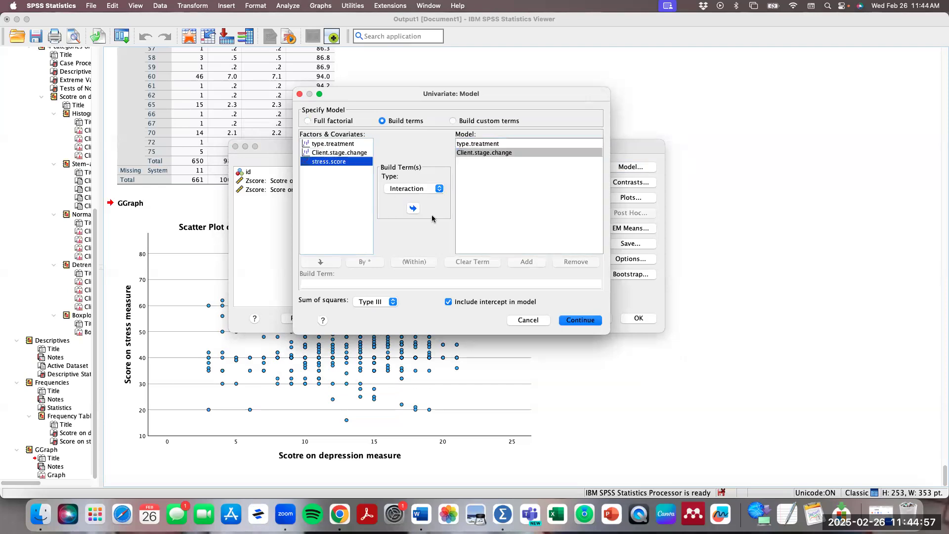
{"action": "left_click", "coordinate": [414, 210]}
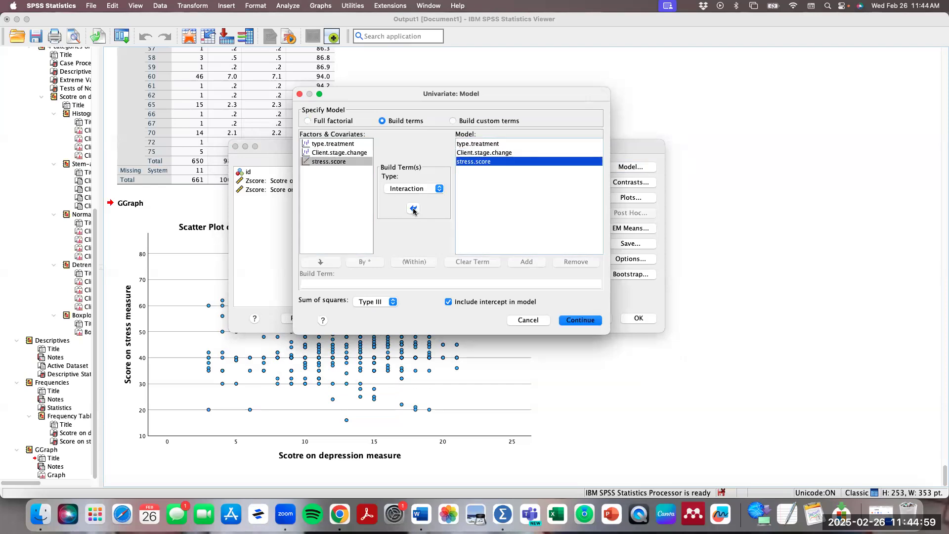
Add the three-way interaction of type.treatment, Client.stage.change and stress.score to the model and accept the model specification
{"action": "left_click", "coordinate": [345, 144]}
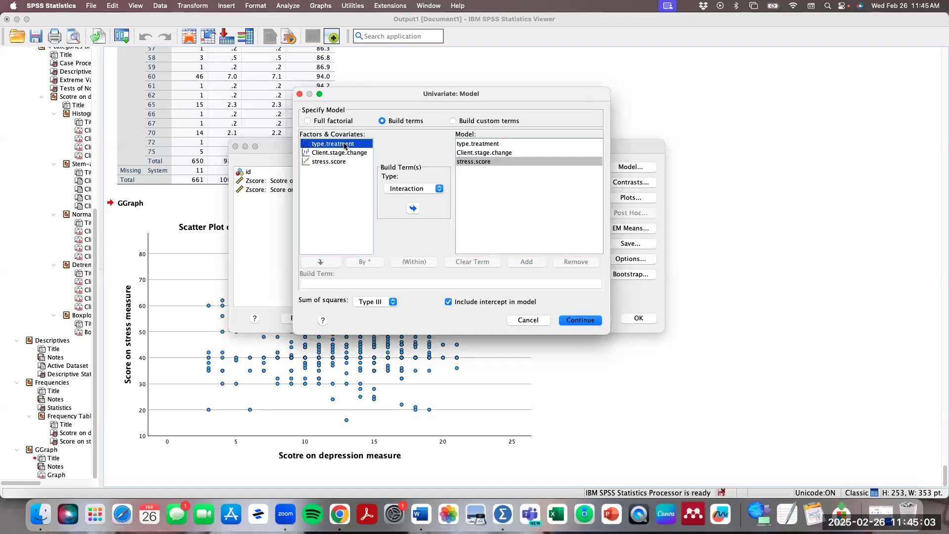
{"action": "left_click", "coordinate": [346, 153], "text": "shift"}
{"action": "left_click", "coordinate": [342, 162], "text": "shift"}
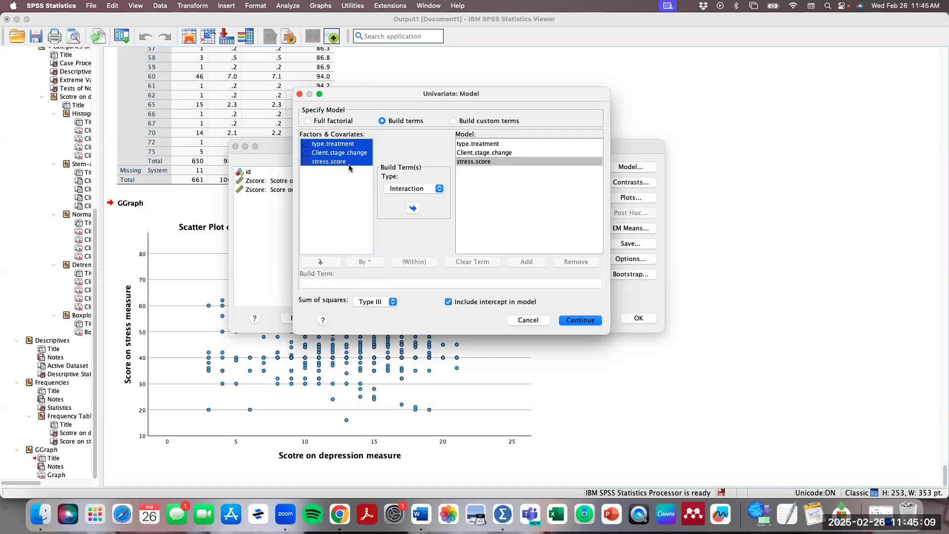
{"action": "left_click", "coordinate": [413, 209]}
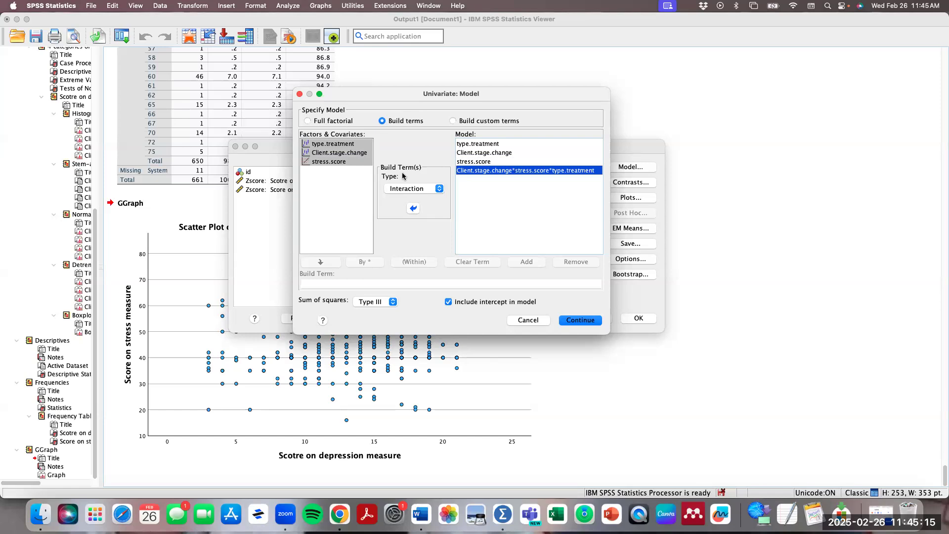
{"action": "left_click", "coordinate": [471, 173]}
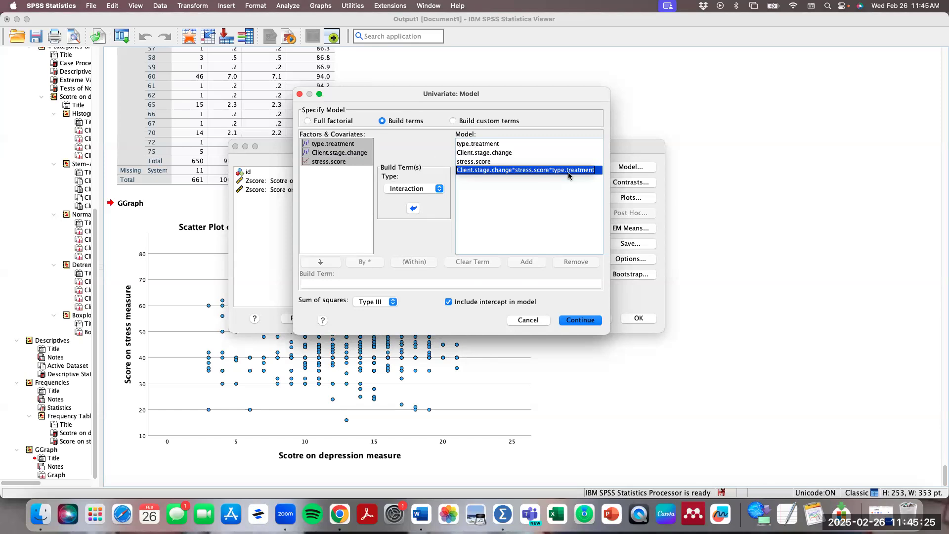
{"action": "left_click", "coordinate": [583, 322]}
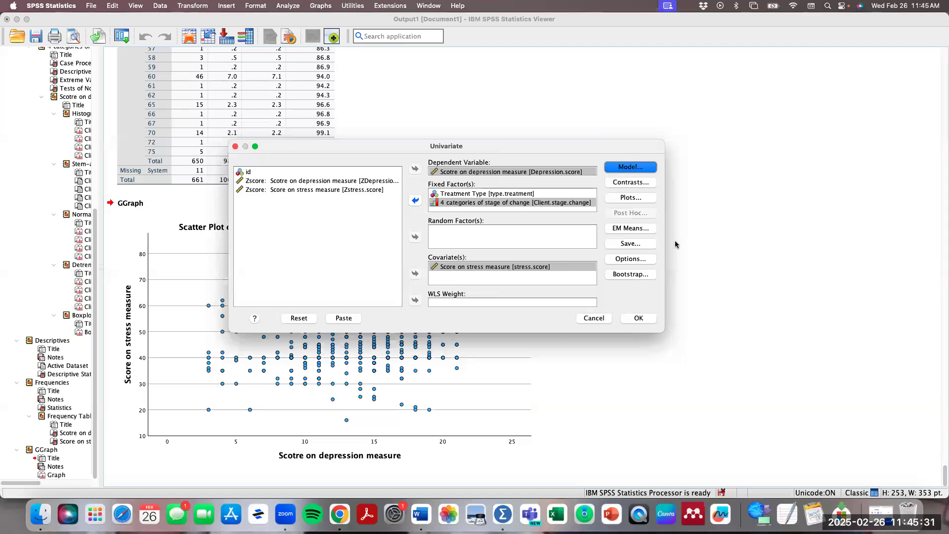
Request homogeneity tests for the Univariate analysis and run it
{"action": "left_click", "coordinate": [641, 260]}
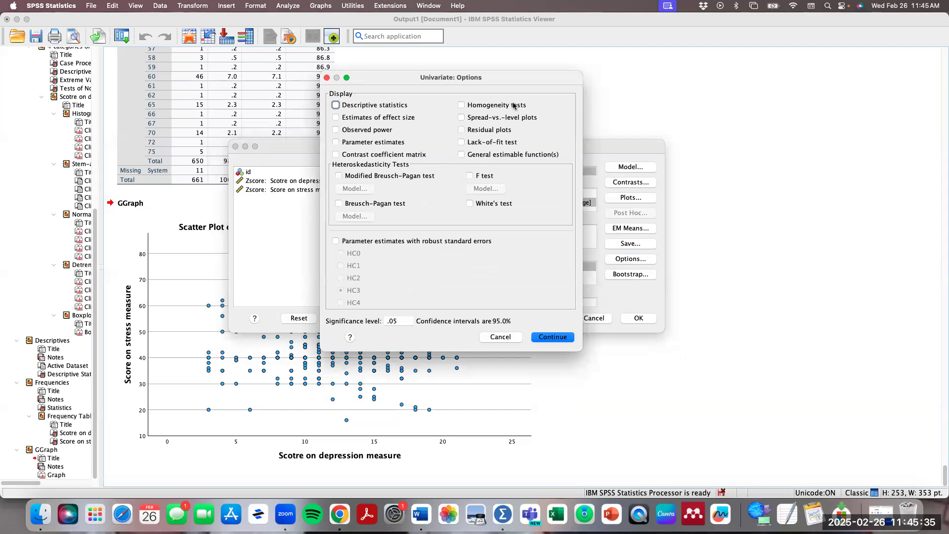
{"action": "left_click", "coordinate": [513, 105]}
{"action": "left_click", "coordinate": [552, 338]}
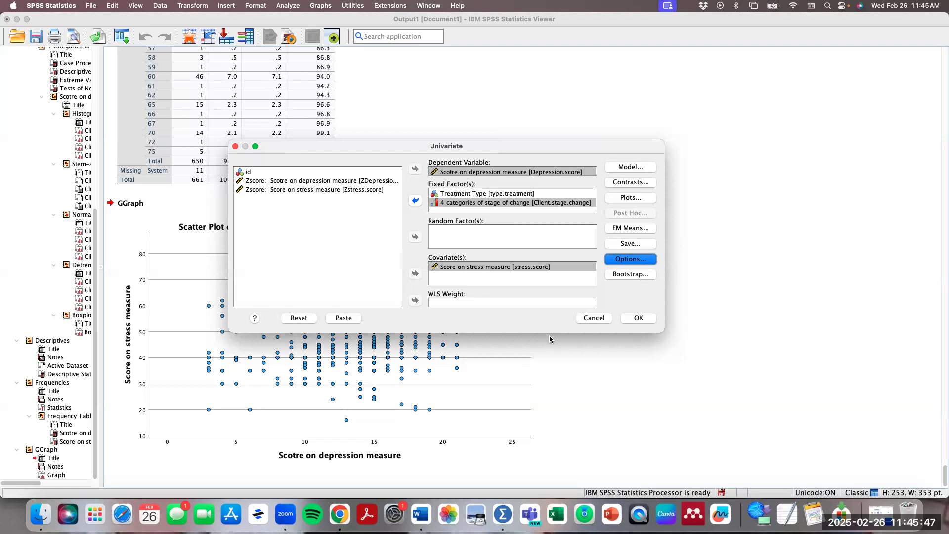
{"action": "left_click", "coordinate": [638, 320]}
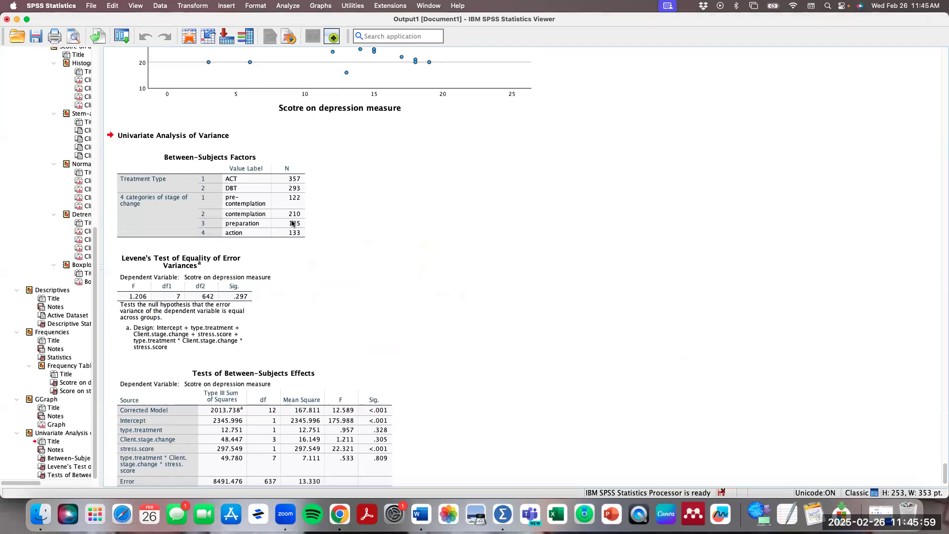
Examine the Between-Subjects Factors, Tests of Between-Subjects Effects and Levene's test tables for the assumption checks
{"action": "scroll", "coordinate": [305, 314], "scroll_direction": "down", "scroll_amount": 2}
{"action": "scroll", "coordinate": [305, 314], "scroll_direction": "up", "scroll_amount": 5}
{"action": "scroll", "coordinate": [305, 313], "scroll_direction": "down", "scroll_amount": 3}
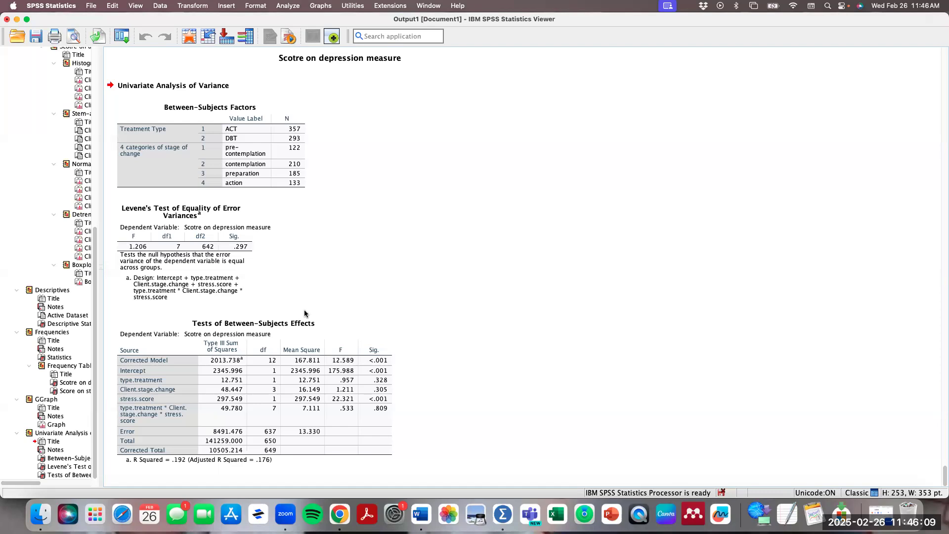
{"action": "left_click", "coordinate": [274, 169]}
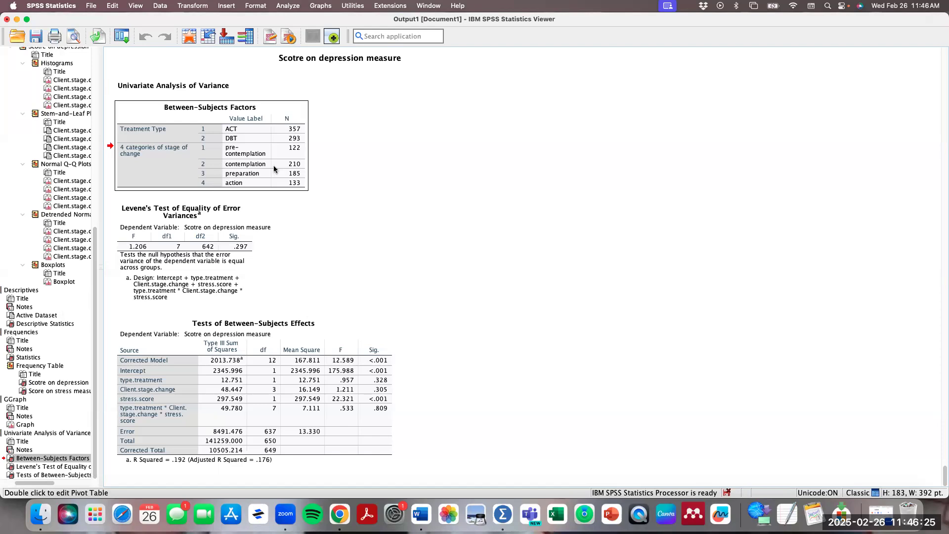
{"action": "left_click", "coordinate": [315, 385]}
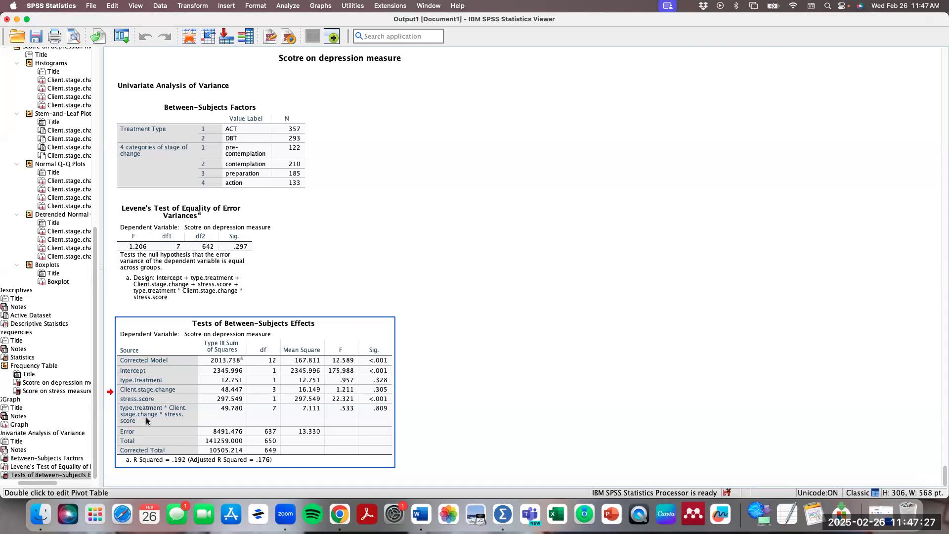
{"action": "left_click", "coordinate": [194, 261]}
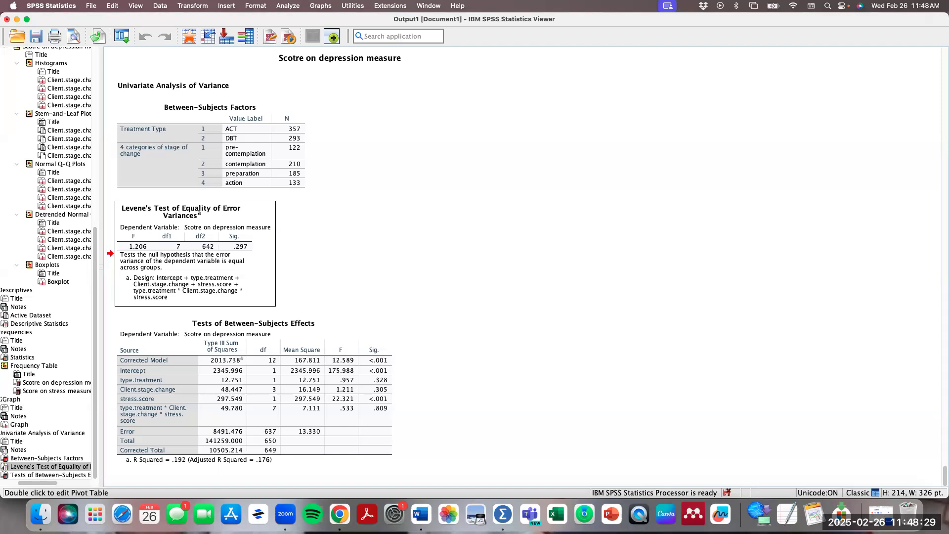
Reopen the General Linear Model Univariate analysis and change its model specification to full factorial
{"action": "left_click", "coordinate": [291, 7]}
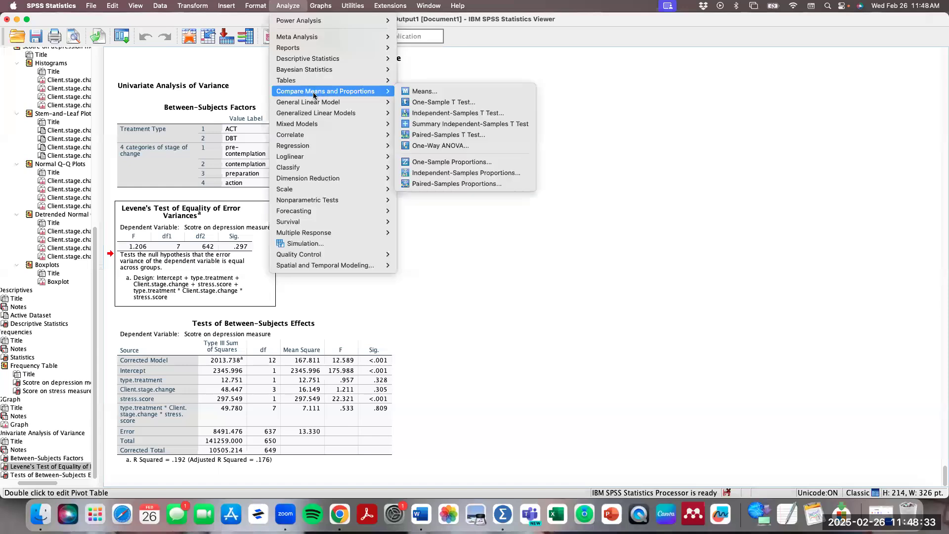
{"action": "mouse_move", "coordinate": [319, 105]}
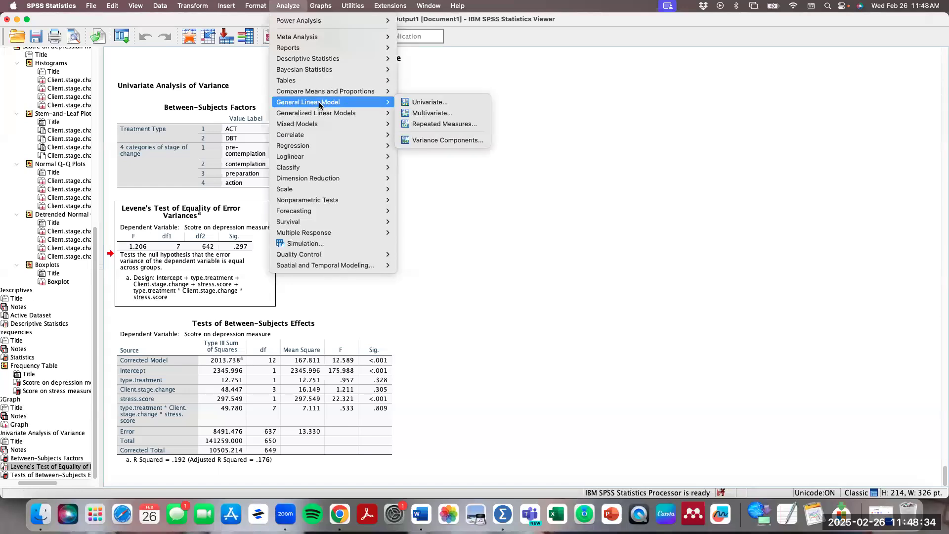
{"action": "left_click", "coordinate": [431, 108]}
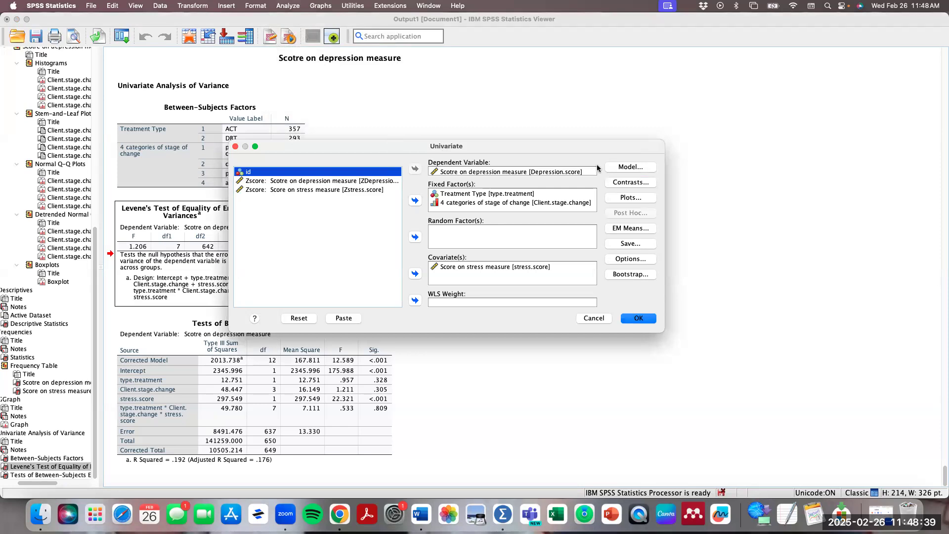
{"action": "left_click", "coordinate": [625, 170]}
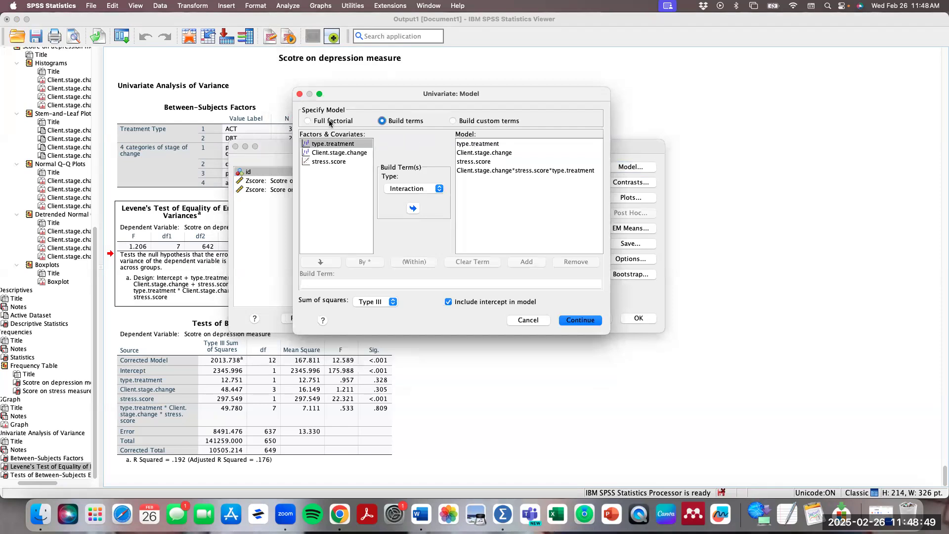
{"action": "left_click", "coordinate": [308, 121]}
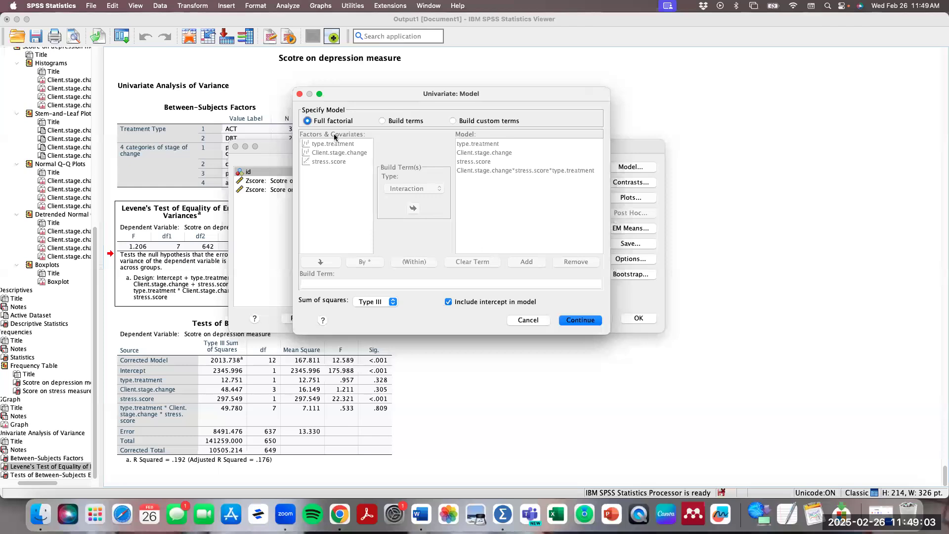
{"action": "left_click", "coordinate": [581, 321]}
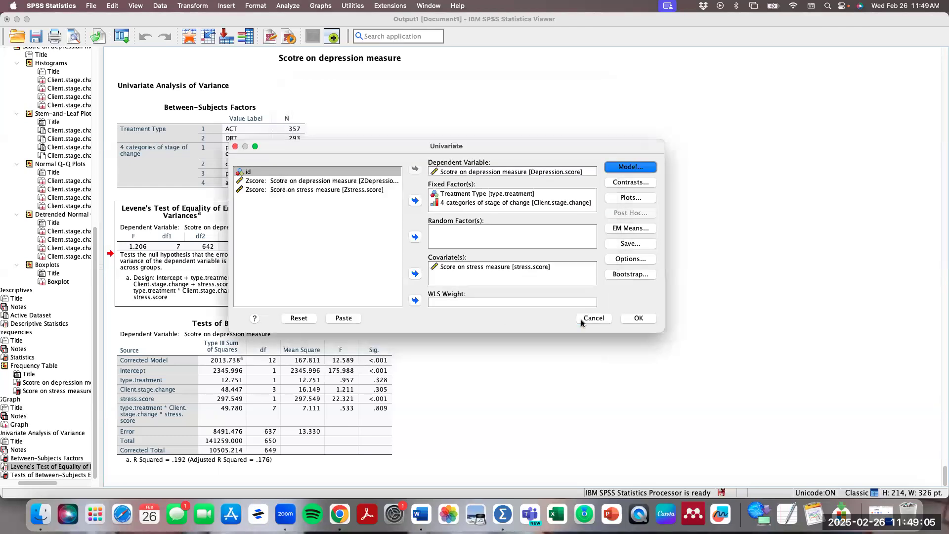
Add a profile plot with type.treatment on the horizontal axis and Client.stage.change as separate lines
{"action": "left_click", "coordinate": [627, 198]}
{"action": "left_click", "coordinate": [446, 123]}
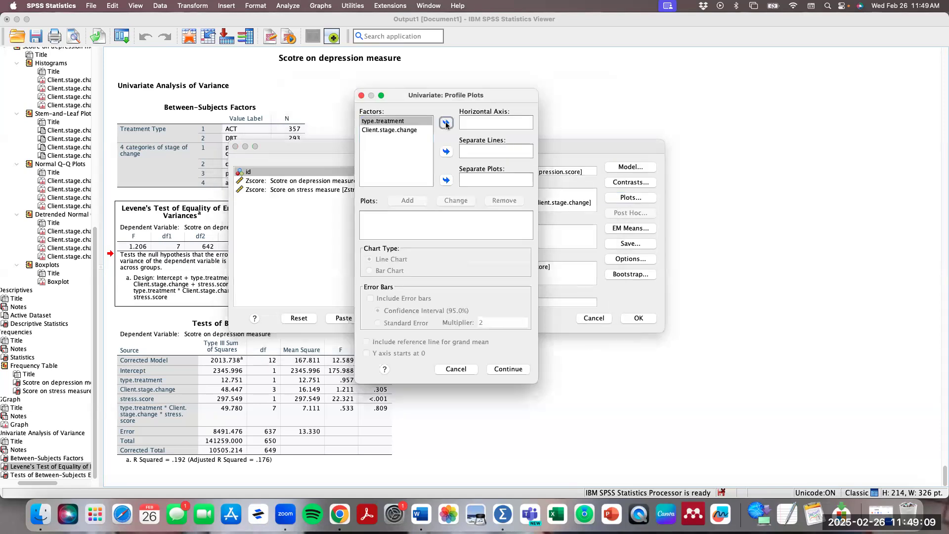
{"action": "left_click", "coordinate": [399, 130]}
{"action": "left_click", "coordinate": [446, 152]}
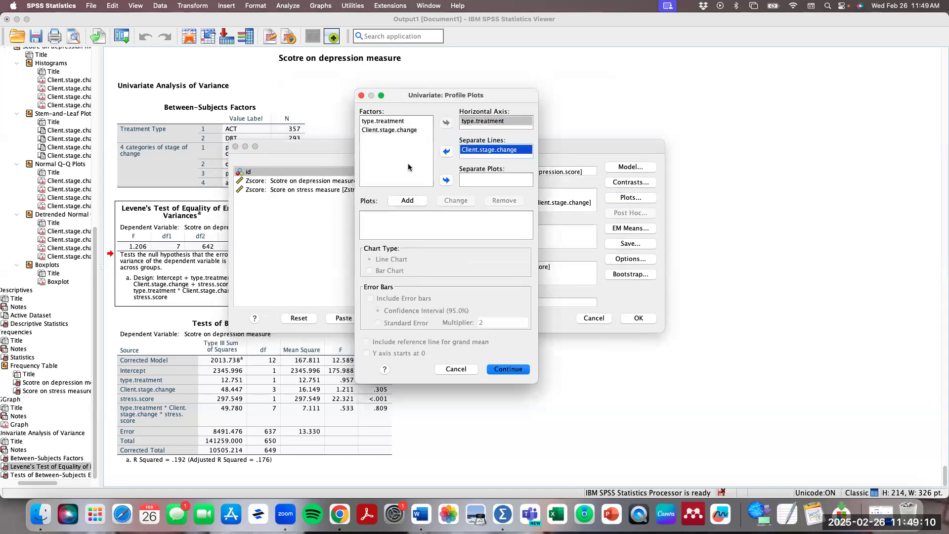
{"action": "left_click", "coordinate": [400, 200]}
Add a second profile plot with Client.stage.change on the horizontal axis and type.treatment as separate lines, and accept the plots
{"action": "left_click", "coordinate": [391, 122]}
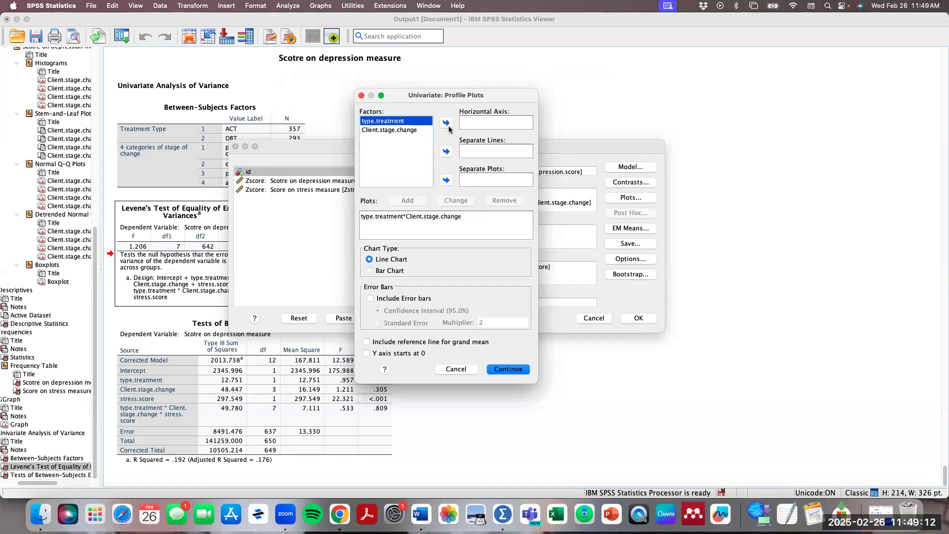
{"action": "left_click", "coordinate": [447, 152]}
{"action": "left_click", "coordinate": [399, 130]}
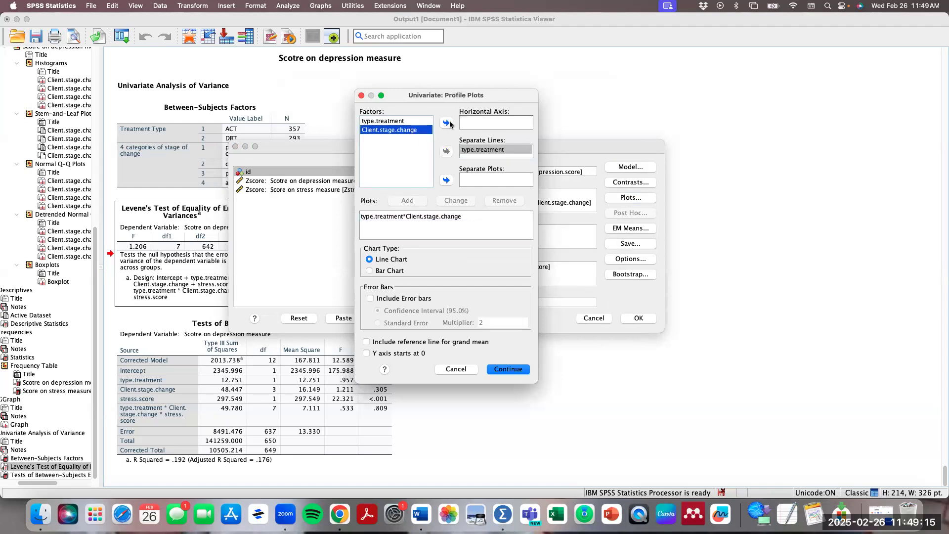
{"action": "left_click", "coordinate": [446, 123]}
{"action": "left_click", "coordinate": [414, 201]}
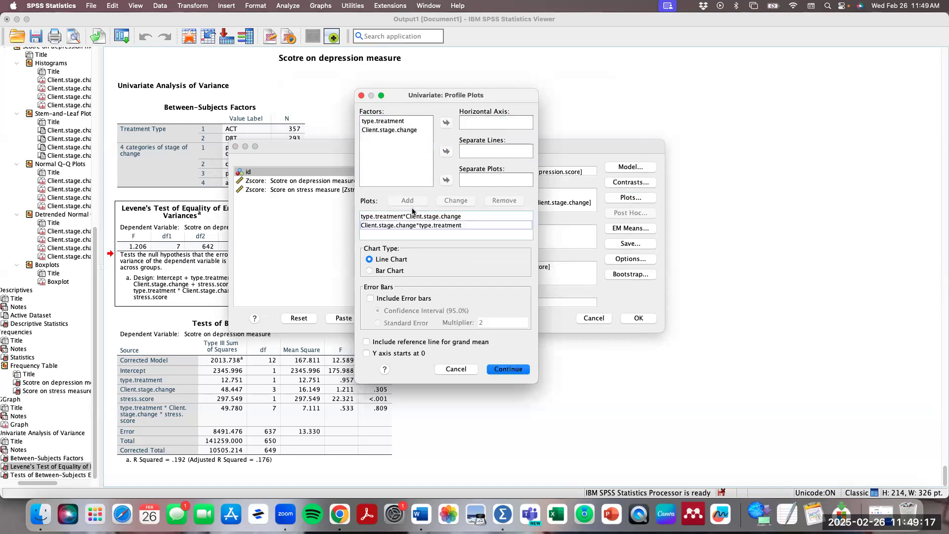
{"action": "left_click", "coordinate": [497, 369]}
Request estimated marginal means for (OVERALL), type.treatment, Client.stage.change and the type.treatment*Client.stage.change interaction
{"action": "left_click", "coordinate": [642, 229]}
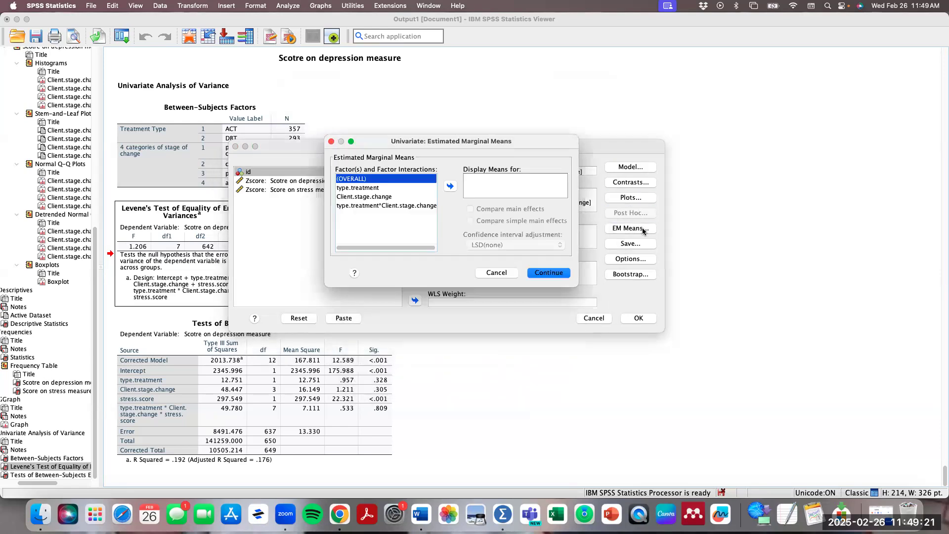
{"action": "left_click", "coordinate": [450, 186]}
{"action": "left_click", "coordinate": [418, 188]}
{"action": "left_click", "coordinate": [451, 187]}
{"action": "left_click", "coordinate": [391, 196]}
{"action": "left_click", "coordinate": [450, 186]}
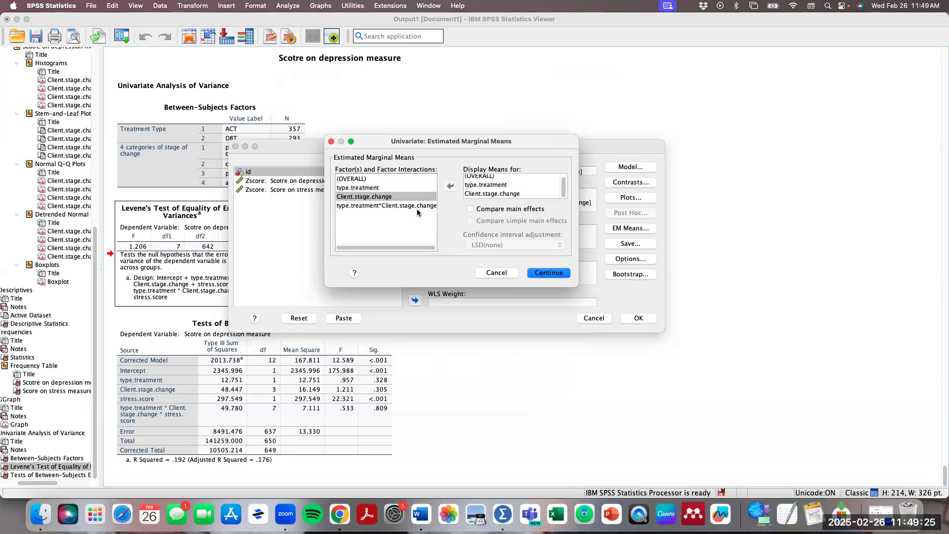
{"action": "left_click", "coordinate": [415, 205]}
{"action": "left_click", "coordinate": [451, 186]}
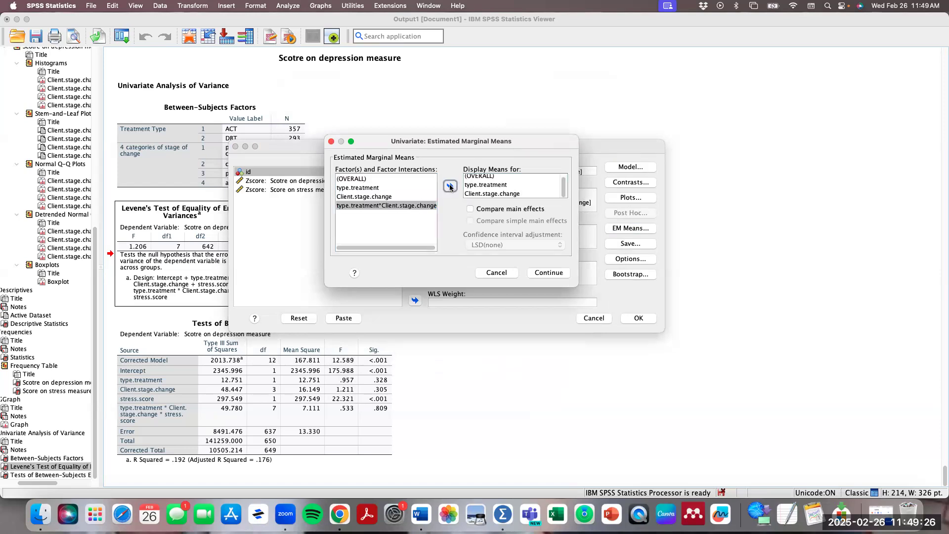
Enable comparison of main effects and simple main effects with a Bonferroni confidence interval adjustment, and accept the marginal means settings
{"action": "left_click", "coordinate": [483, 210]}
{"action": "left_click", "coordinate": [485, 222]}
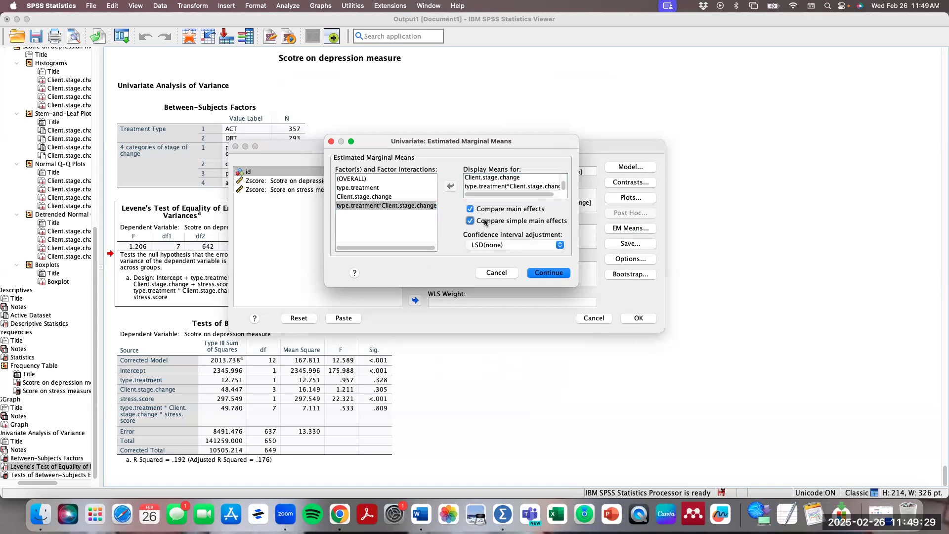
{"action": "left_click", "coordinate": [493, 246]}
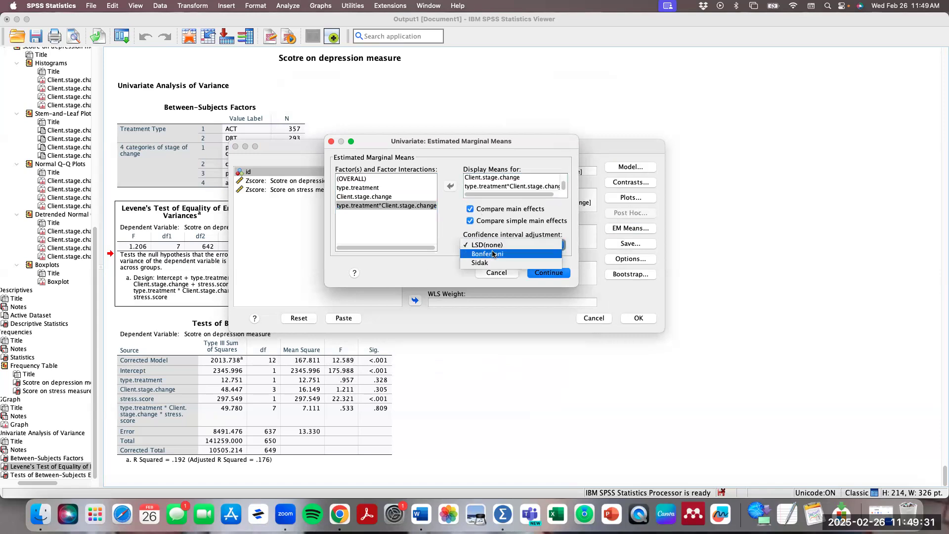
{"action": "left_click", "coordinate": [492, 254]}
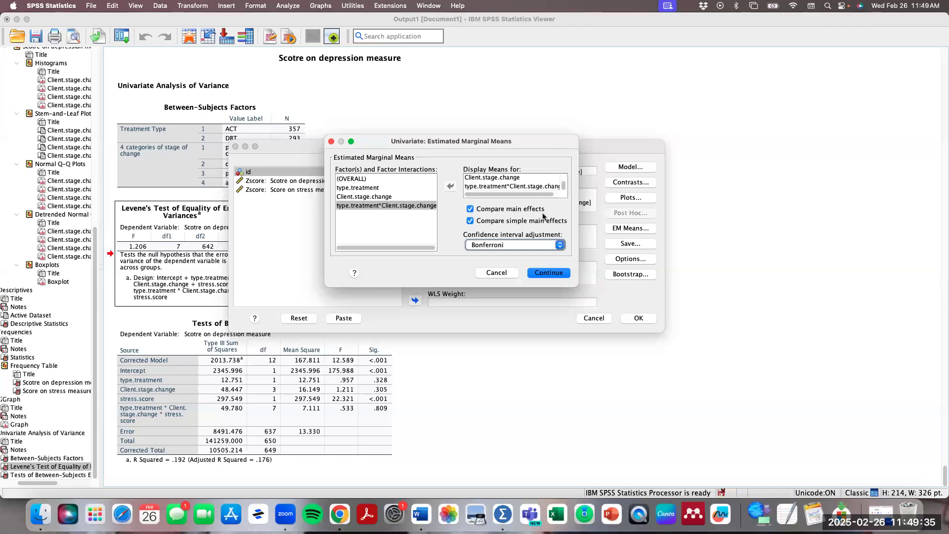
{"action": "left_click", "coordinate": [382, 197]}
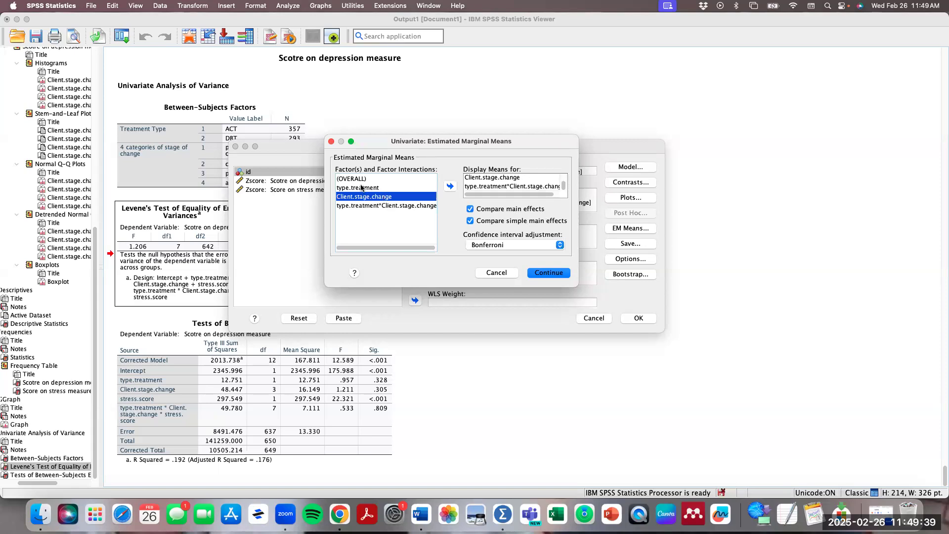
{"action": "left_click", "coordinate": [361, 188]}
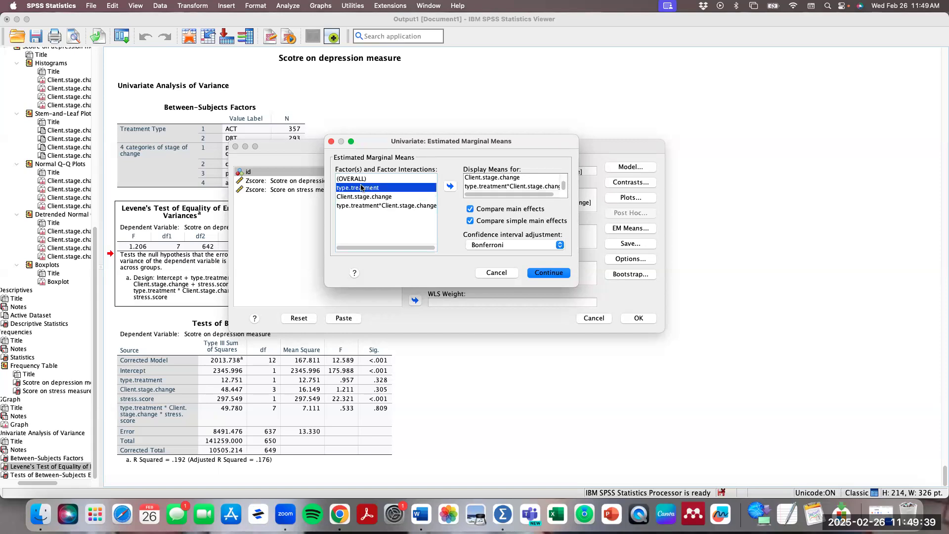
{"action": "left_click", "coordinate": [388, 198]}
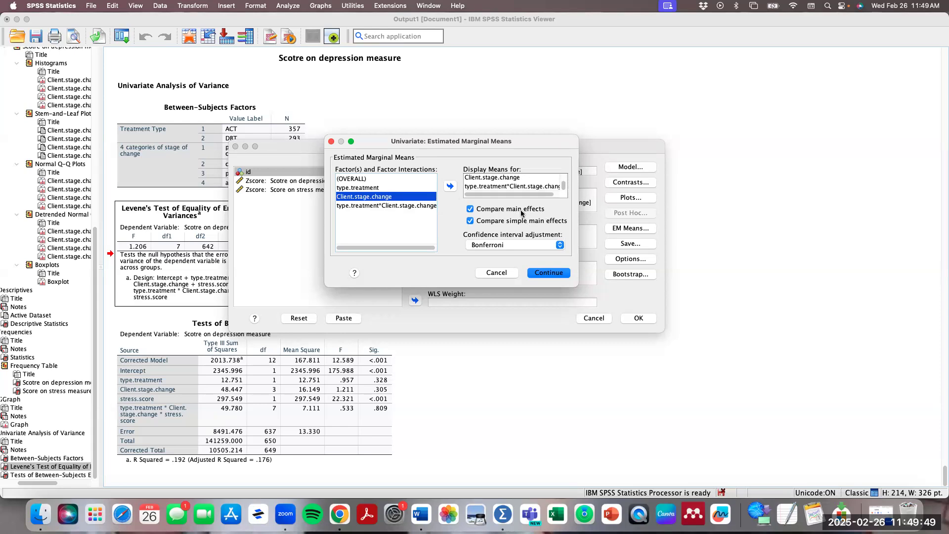
{"action": "left_click", "coordinate": [416, 207]}
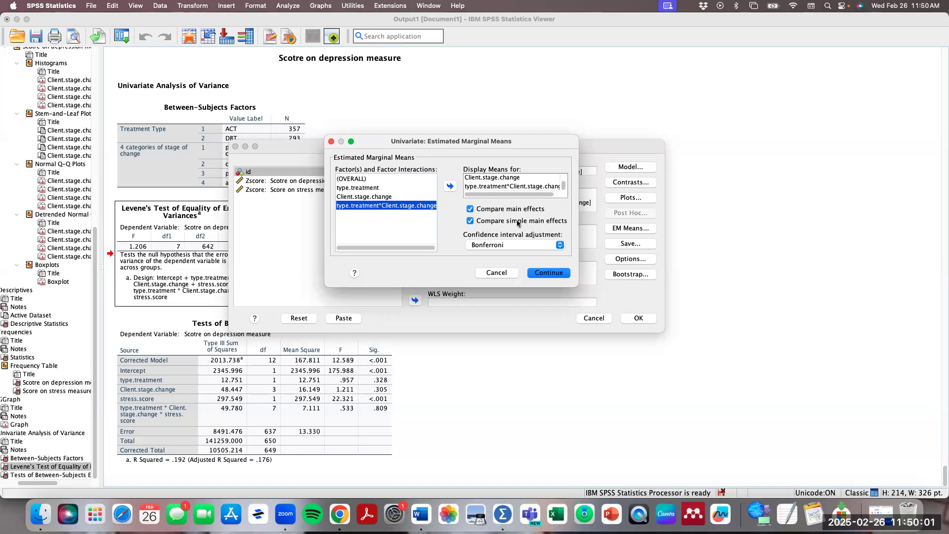
{"action": "left_click", "coordinate": [549, 273]}
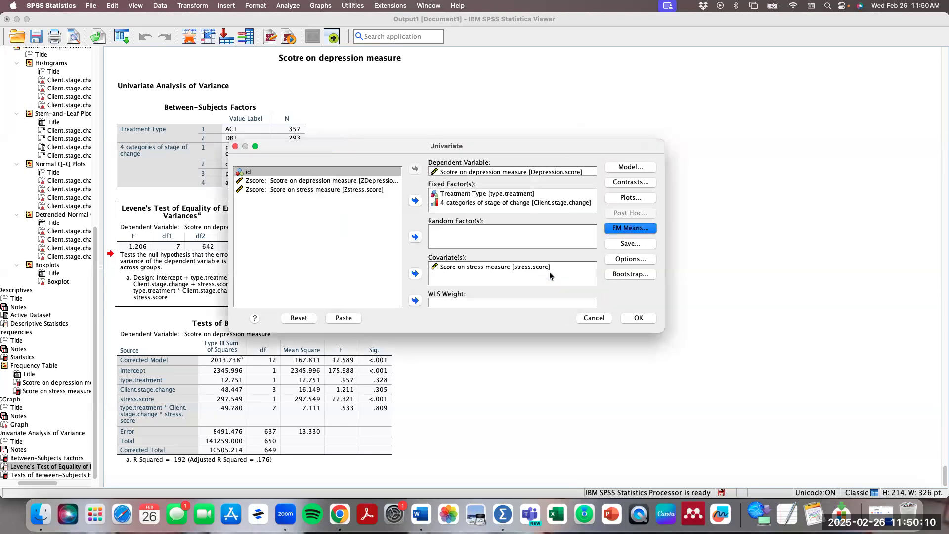
Add descriptive statistics and estimates of effect size to the displayed output and run the full factorial analysis
{"action": "left_click", "coordinate": [638, 262]}
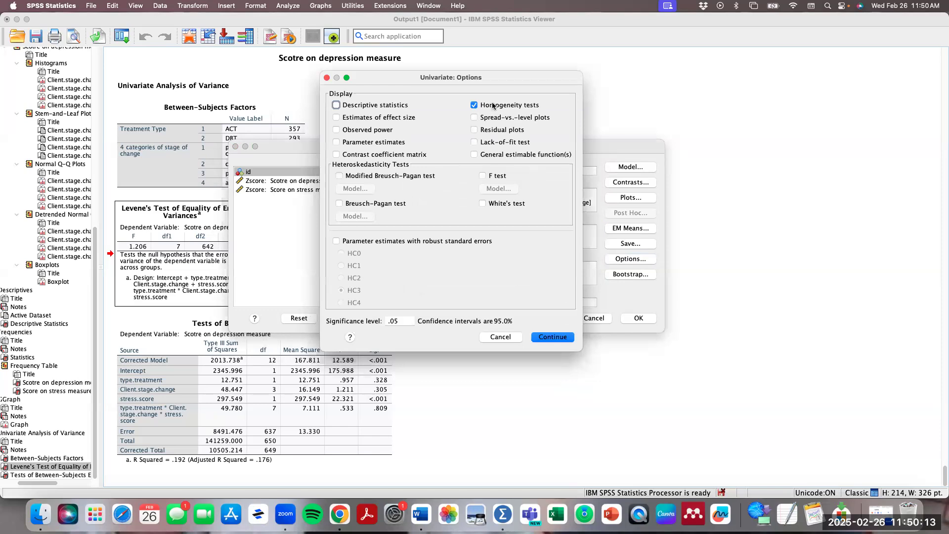
{"action": "left_click", "coordinate": [398, 106]}
{"action": "left_click", "coordinate": [398, 118]}
{"action": "left_click", "coordinate": [542, 338]}
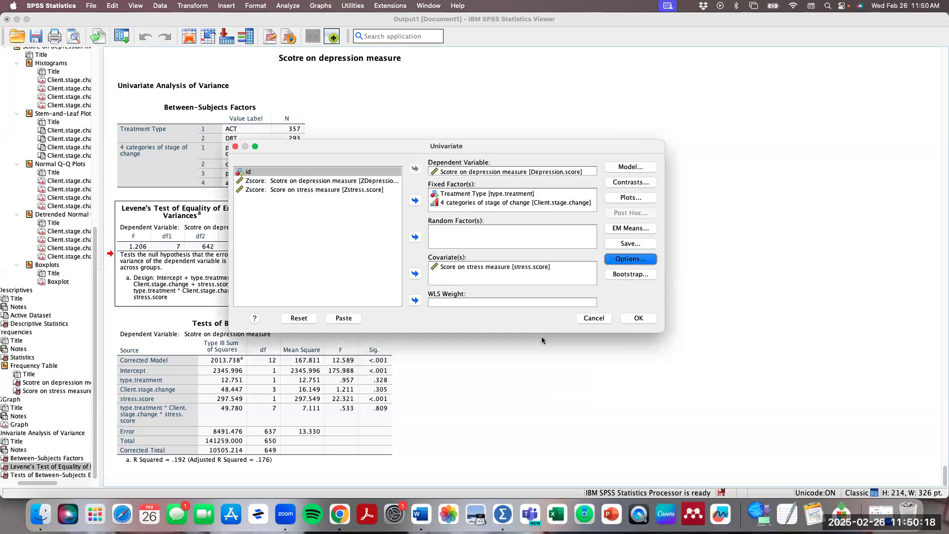
{"action": "left_click", "coordinate": [639, 319]}
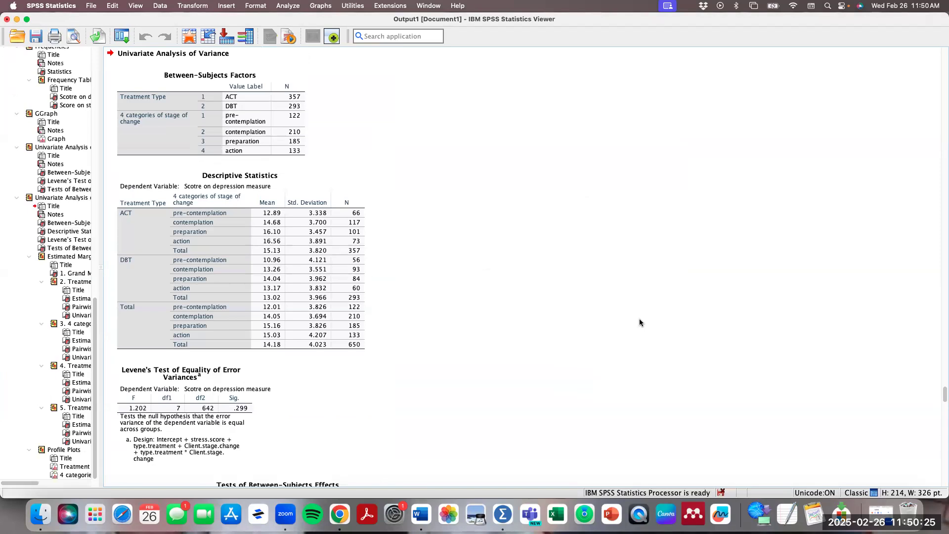
Review the new Univariate output and go back to the earlier assumption-test analysis through the output outline
{"action": "scroll", "coordinate": [426, 218], "scroll_direction": "down", "scroll_amount": 5}
{"action": "scroll", "coordinate": [426, 219], "scroll_direction": "up", "scroll_amount": 7}
{"action": "scroll", "coordinate": [426, 219], "scroll_direction": "down", "scroll_amount": 3}
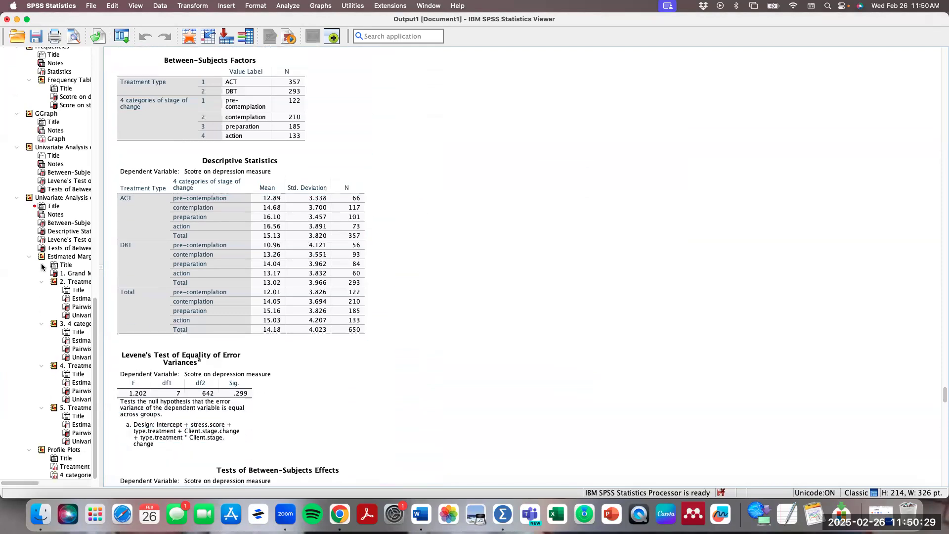
{"action": "left_click", "coordinate": [27, 200]}
{"action": "left_click", "coordinate": [2, 199]}
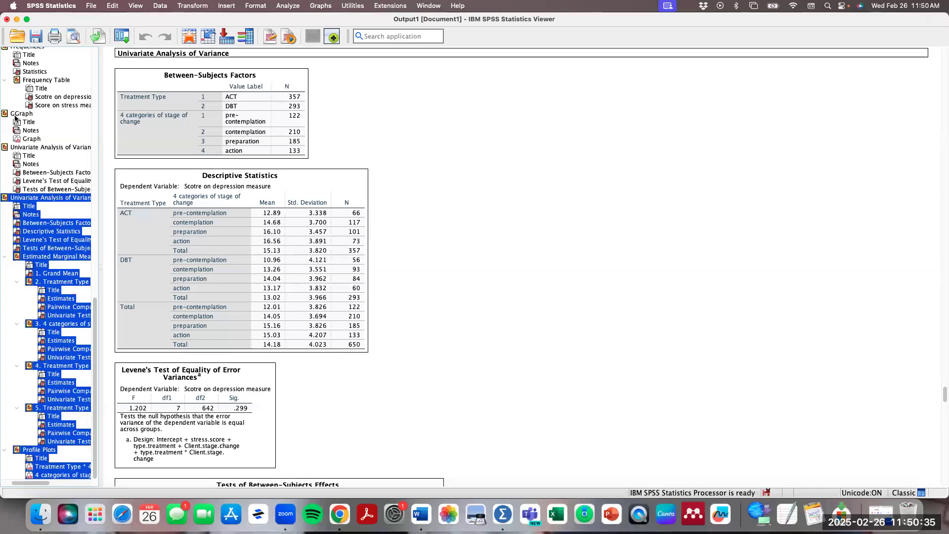
{"action": "left_click", "coordinate": [5, 148]}
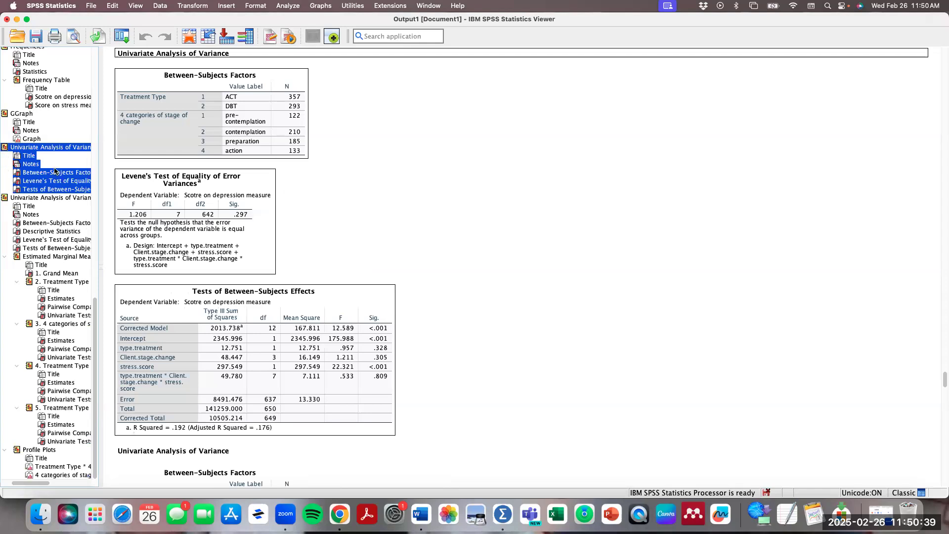
Go to the full factorial Univariate output and examine its Between-Subjects Factors, Descriptive Statistics and Levene's test tables
{"action": "left_click", "coordinate": [4, 198]}
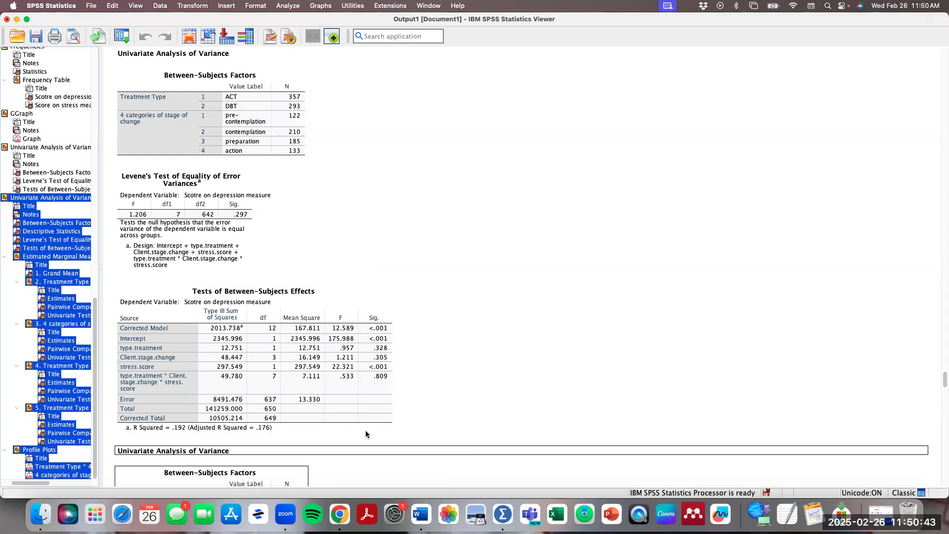
{"action": "scroll", "coordinate": [365, 435], "scroll_direction": "down", "scroll_amount": 5}
{"action": "scroll", "coordinate": [366, 432], "scroll_direction": "down", "scroll_amount": 3}
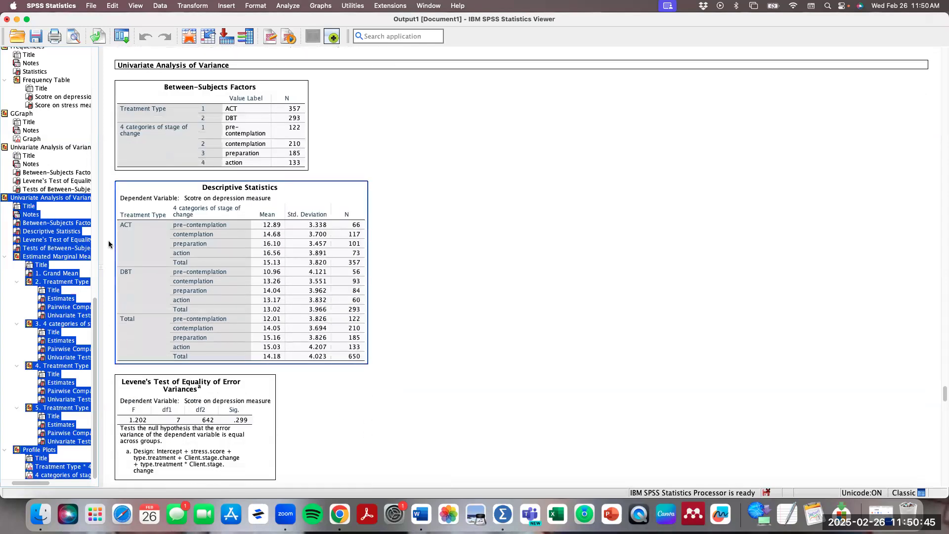
{"action": "left_click", "coordinate": [274, 129]}
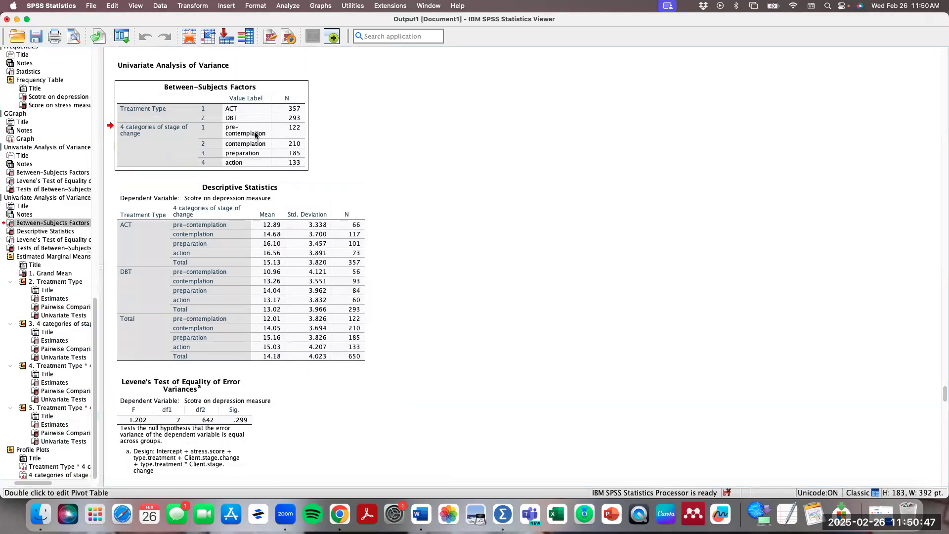
{"action": "left_click", "coordinate": [314, 297]}
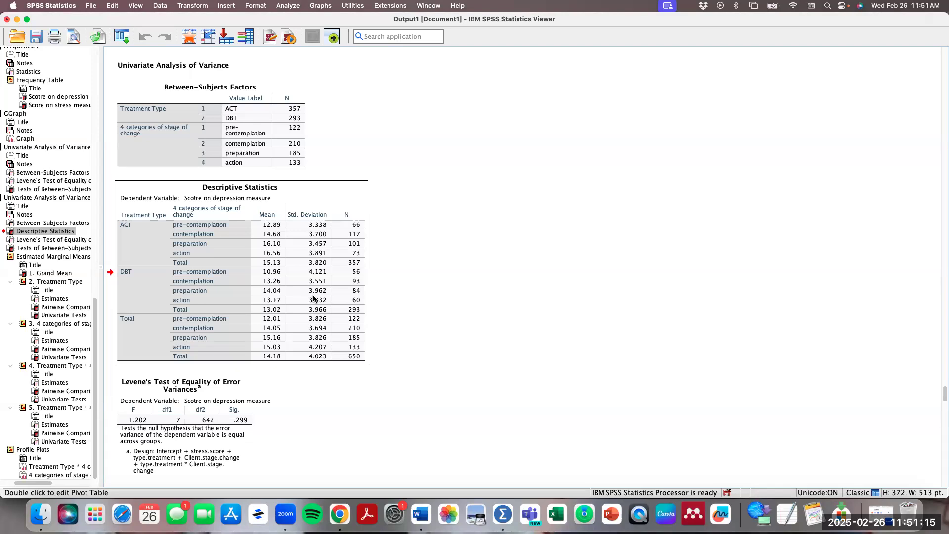
{"action": "left_click", "coordinate": [220, 444]}
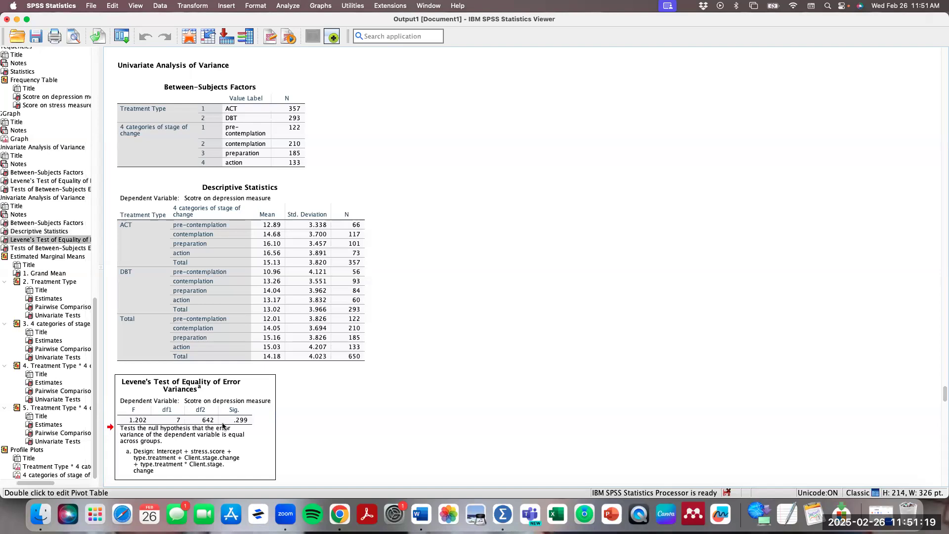
Examine the F tests, significance values and partial eta squared in the full factorial model's Tests of Between-Subjects Effects table
{"action": "scroll", "coordinate": [223, 426], "scroll_direction": "down", "scroll_amount": 10}
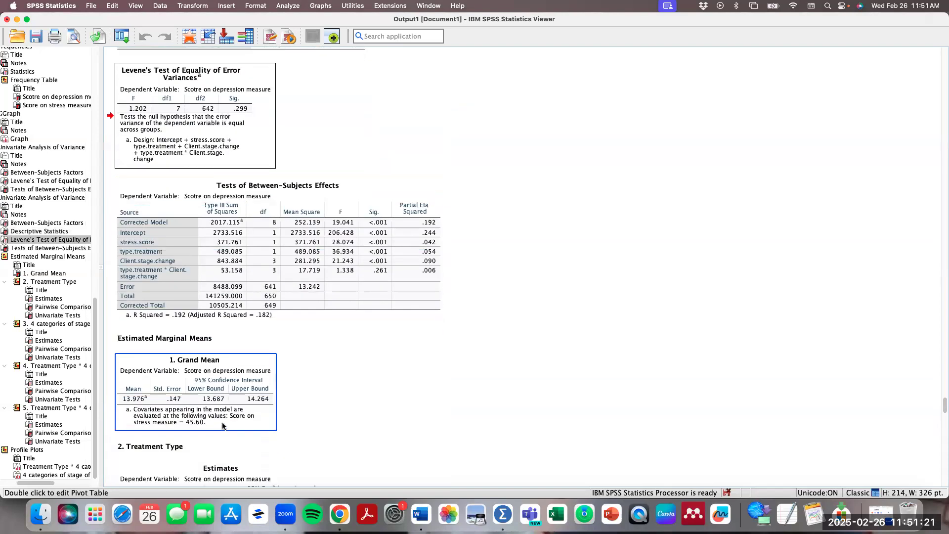
{"action": "left_click", "coordinate": [270, 273]}
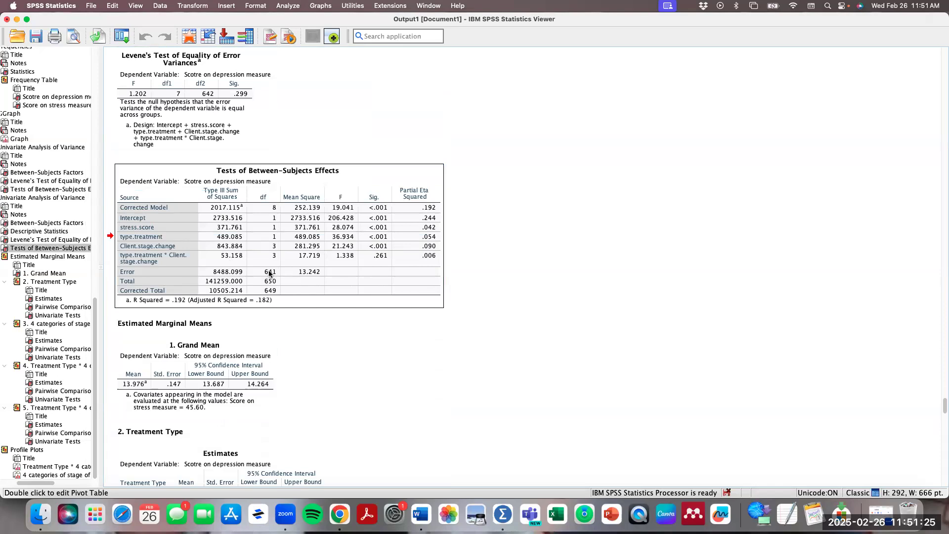
{"action": "left_click", "coordinate": [269, 274]}
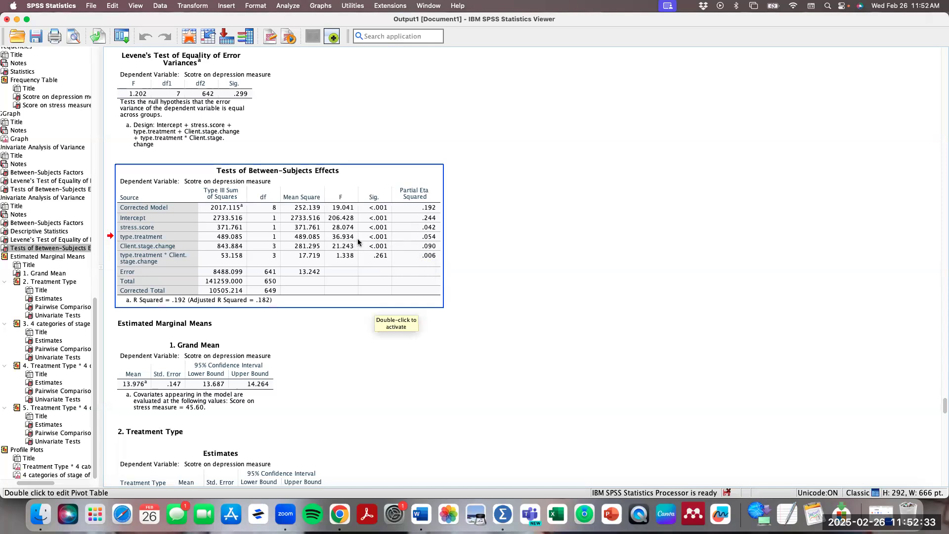
Examine the adjusted means for ACT and DBT and their Bonferroni pairwise comparison under Treatment Type
{"action": "scroll", "coordinate": [357, 239], "scroll_direction": "down", "scroll_amount": 5}
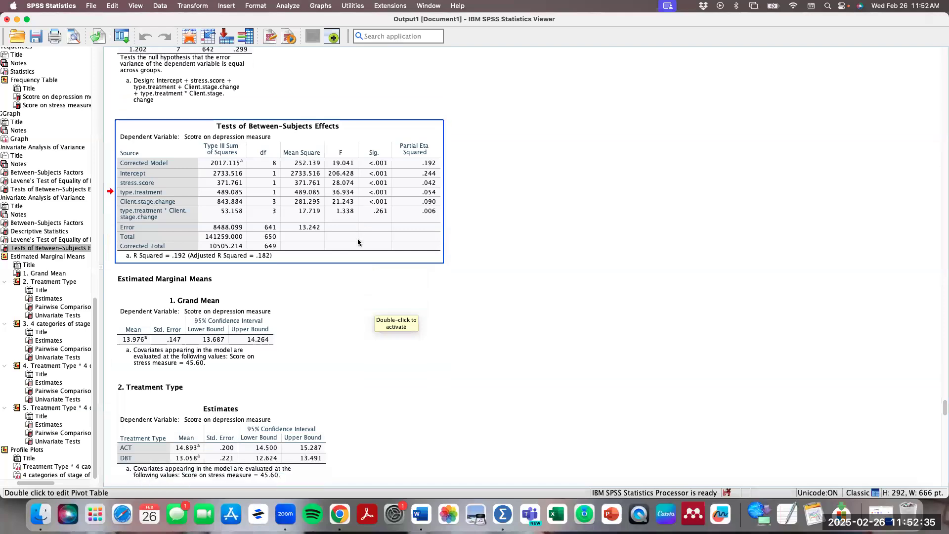
{"action": "left_click", "coordinate": [221, 245]}
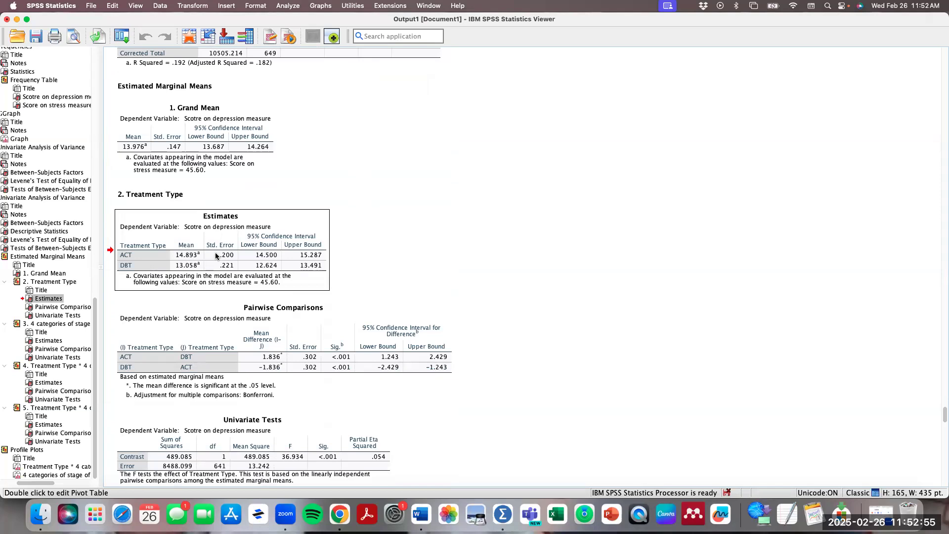
{"action": "left_click", "coordinate": [269, 364]}
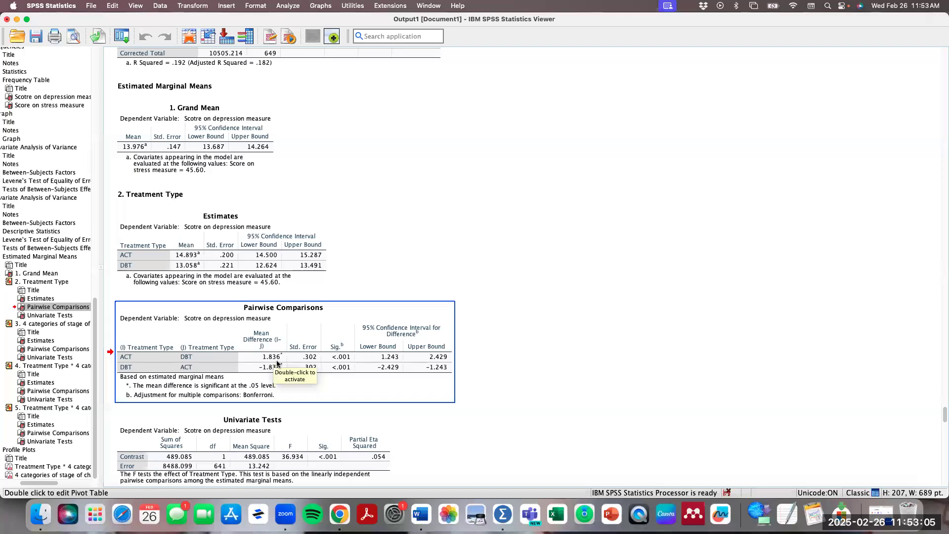
{"action": "left_click", "coordinate": [223, 264]}
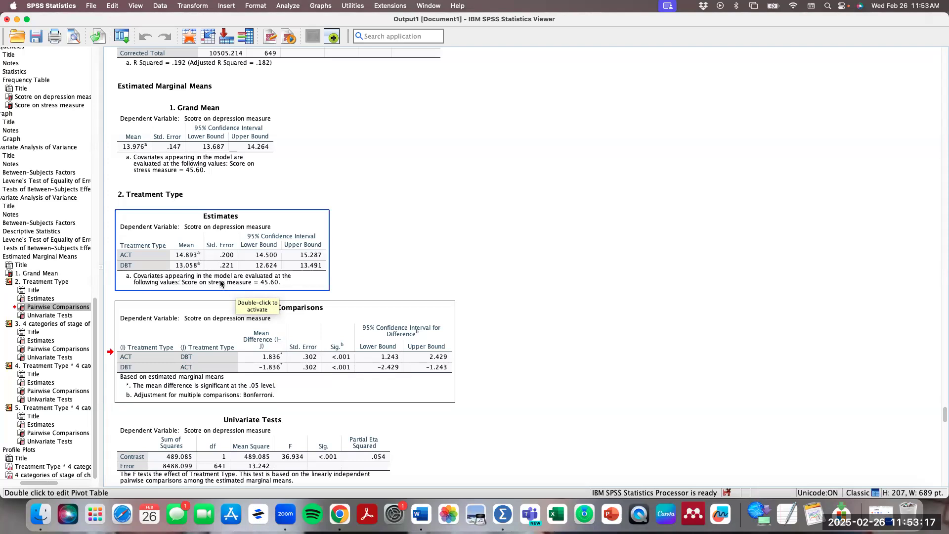
{"action": "left_click", "coordinate": [199, 245]}
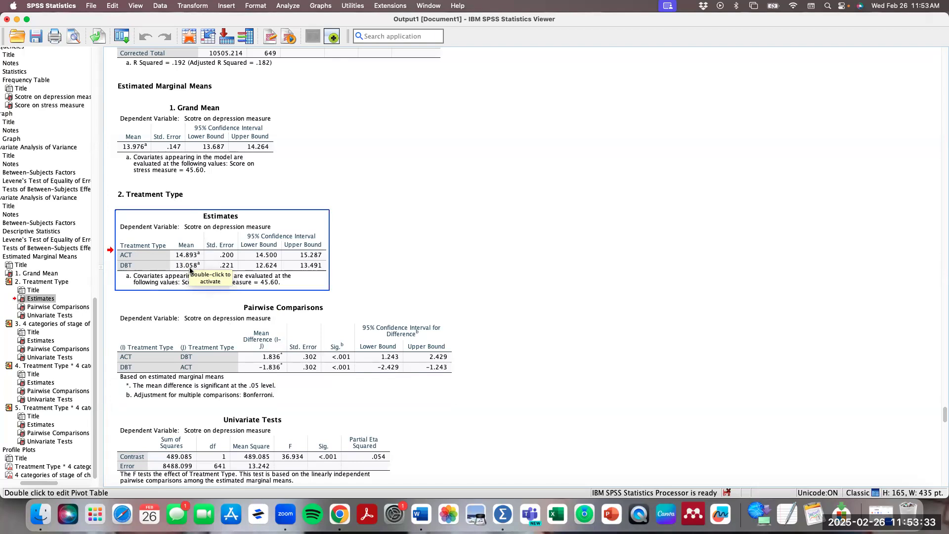
Compare the unadjusted treatment means in Descriptive Statistics with the covariate-adjusted Treatment Type estimates
{"action": "scroll", "coordinate": [190, 269], "scroll_direction": "up", "scroll_amount": 5}
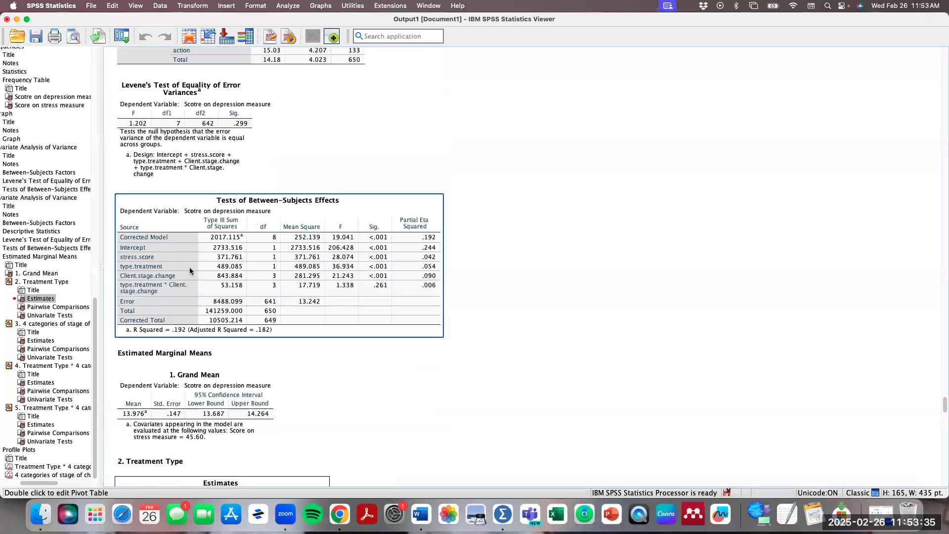
{"action": "scroll", "coordinate": [190, 271], "scroll_direction": "up", "scroll_amount": 5}
{"action": "left_click", "coordinate": [216, 197]}
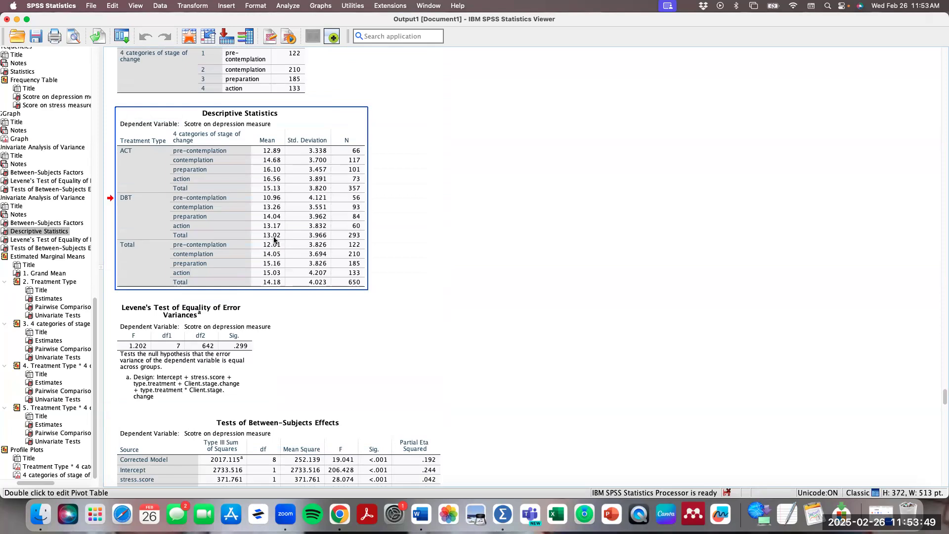
{"action": "scroll", "coordinate": [269, 247], "scroll_direction": "down", "scroll_amount": 10}
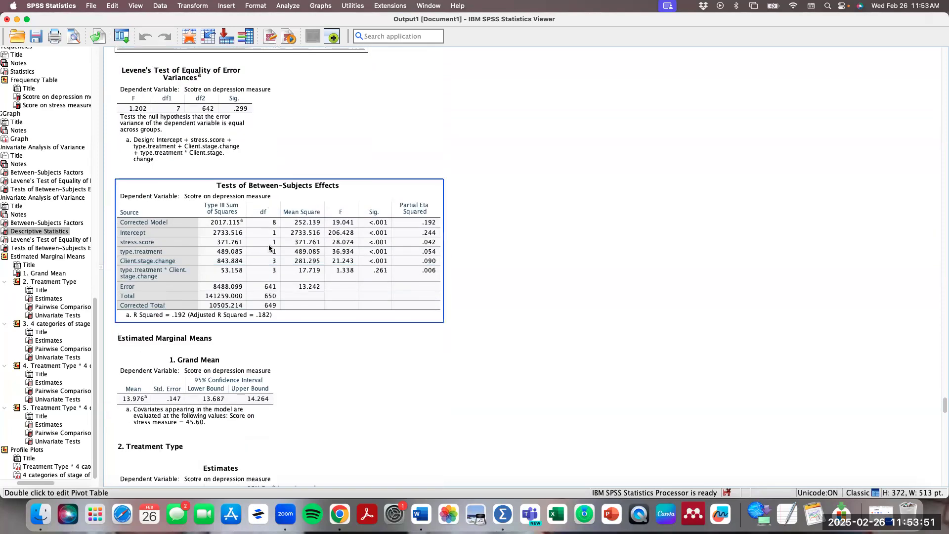
{"action": "scroll", "coordinate": [268, 244], "scroll_direction": "down", "scroll_amount": 5}
{"action": "left_click", "coordinate": [197, 271]}
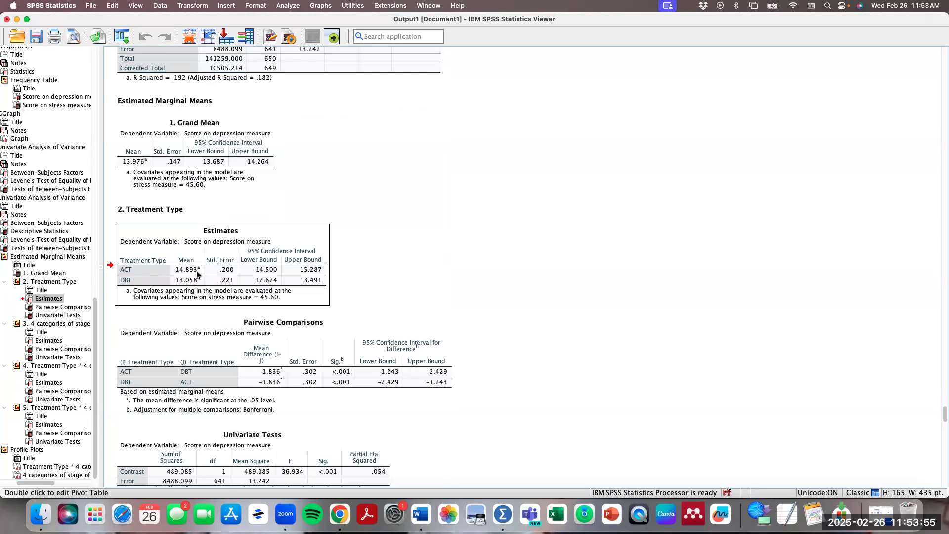
{"action": "scroll", "coordinate": [197, 275], "scroll_direction": "down", "scroll_amount": 4}
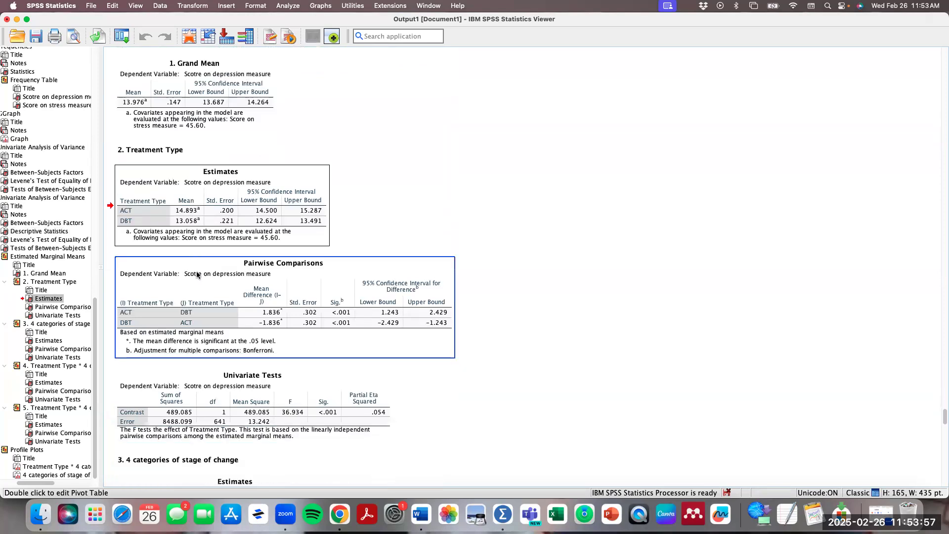
{"action": "scroll", "coordinate": [197, 275], "scroll_direction": "up", "scroll_amount": 1}
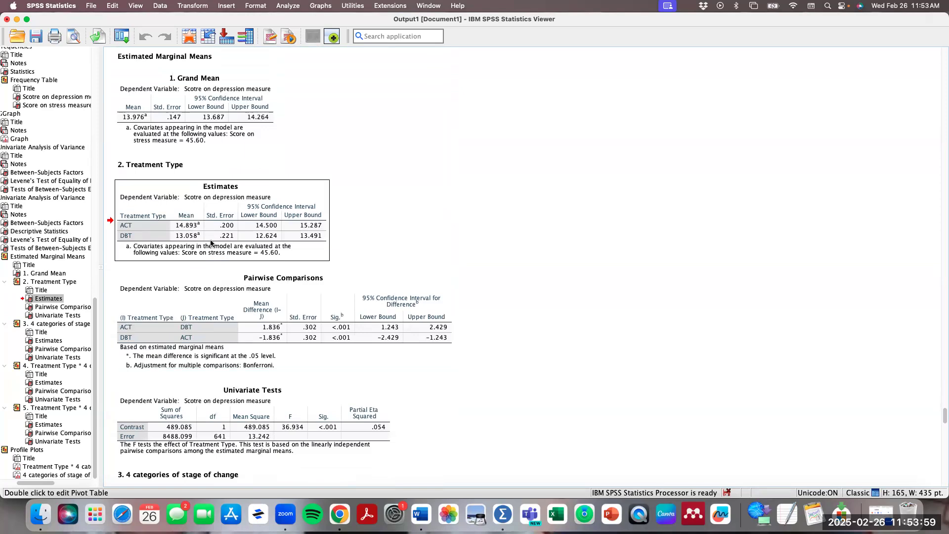
Examine the adjusted means and Bonferroni pairwise comparisons for the 4 categories of stage of change
{"action": "scroll", "coordinate": [211, 243], "scroll_direction": "down", "scroll_amount": 20}
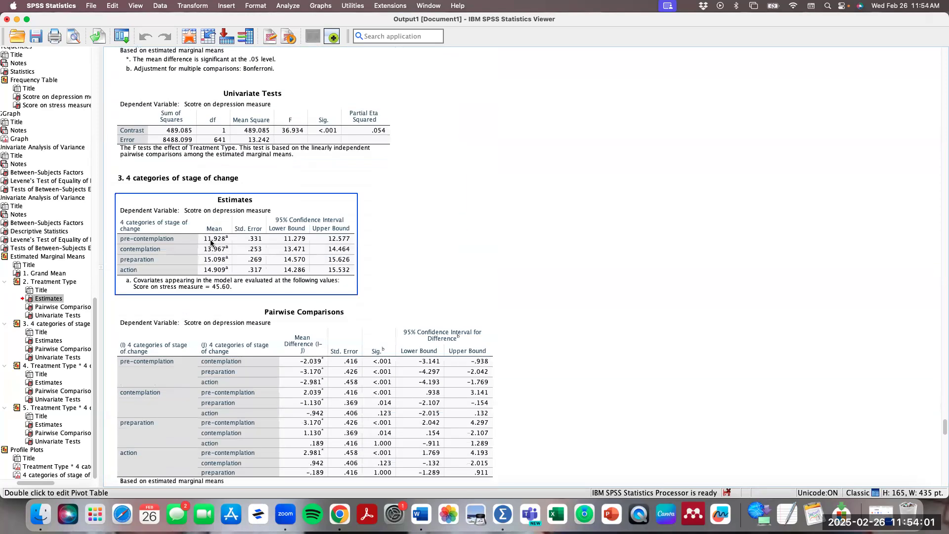
{"action": "left_click", "coordinate": [211, 242]}
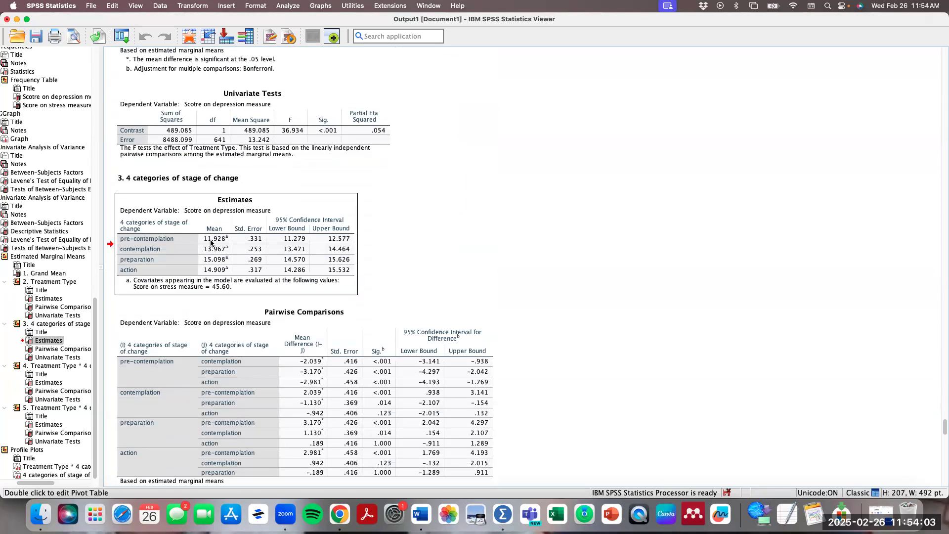
{"action": "left_click", "coordinate": [201, 179]}
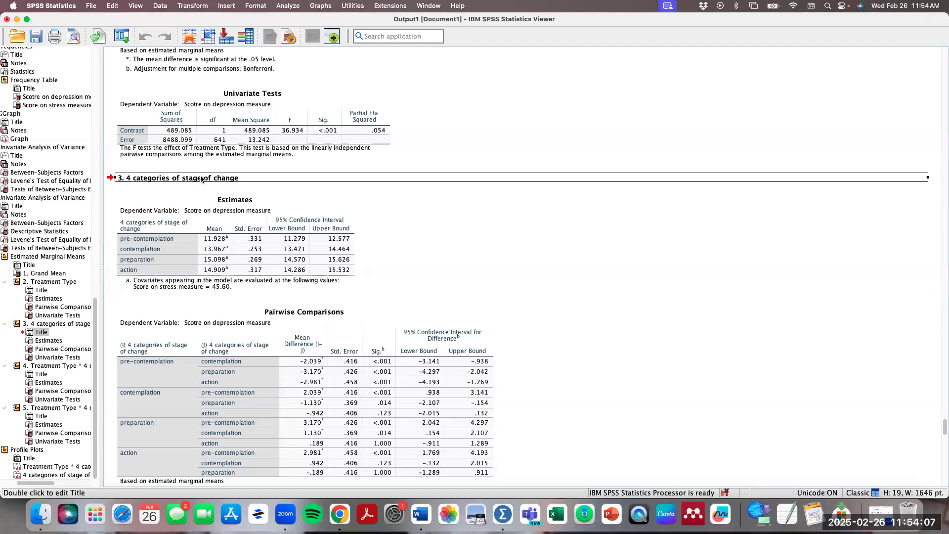
{"action": "left_click", "coordinate": [219, 275]}
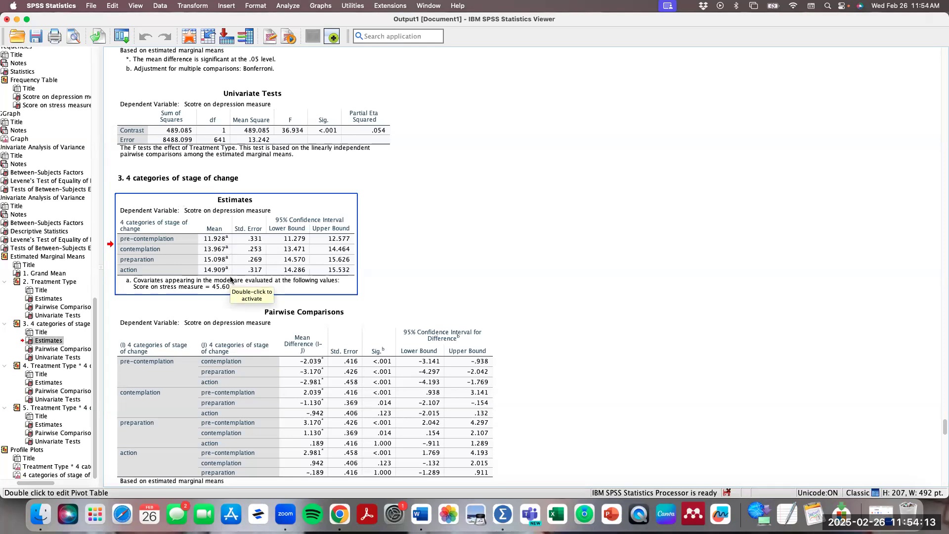
{"action": "left_click", "coordinate": [245, 388]}
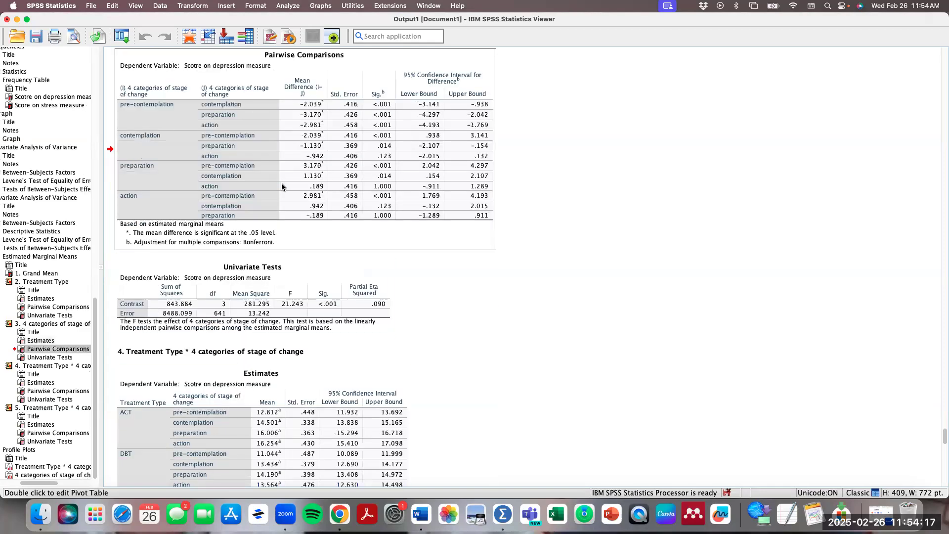
{"action": "scroll", "coordinate": [282, 186], "scroll_direction": "up", "scroll_amount": 5}
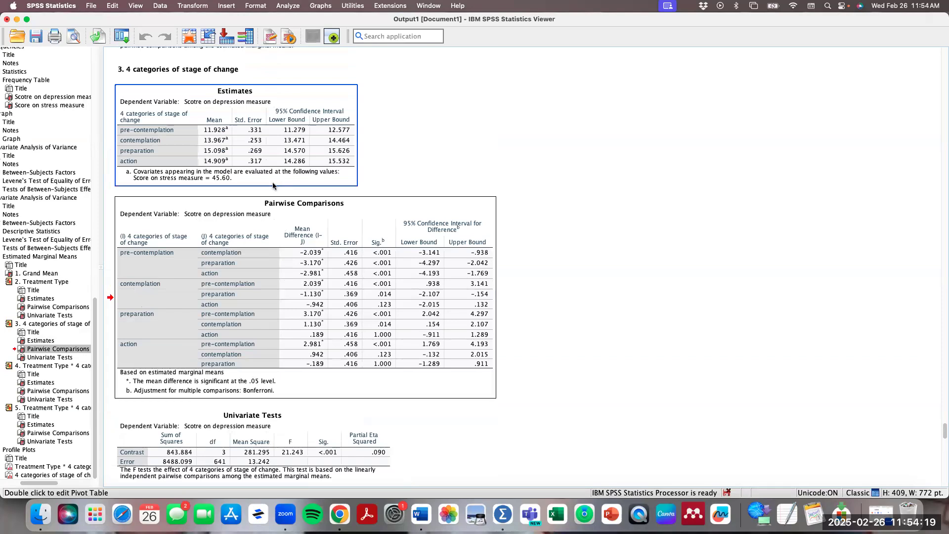
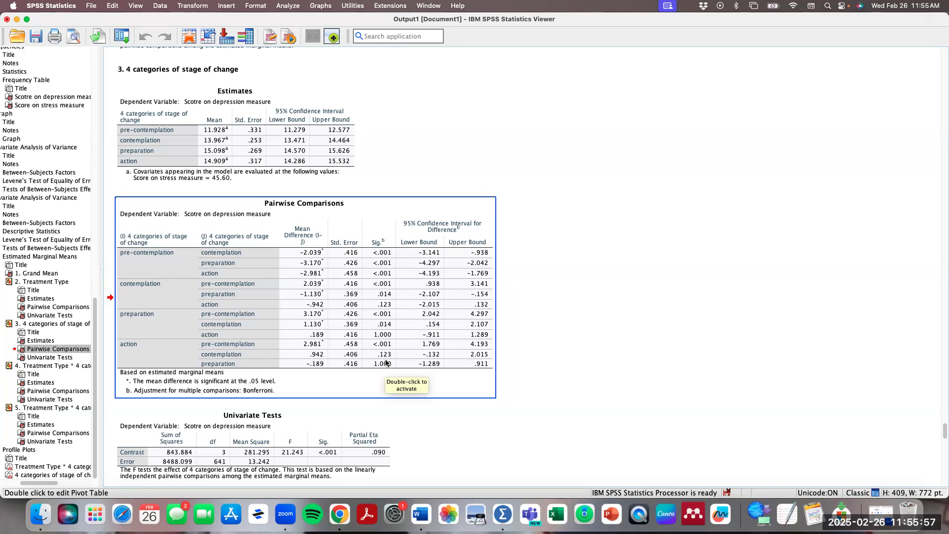
Locate the Treatment Type * stage of change marginal means and check that interaction's significance in Tests of Between-Subjects Effects
{"action": "scroll", "coordinate": [386, 364], "scroll_direction": "down", "scroll_amount": 4}
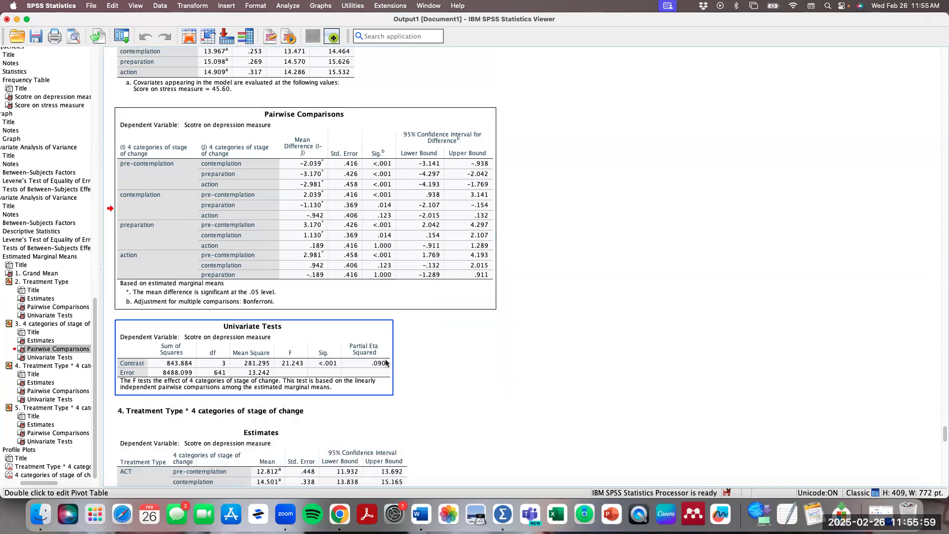
{"action": "scroll", "coordinate": [387, 363], "scroll_direction": "down", "scroll_amount": 8}
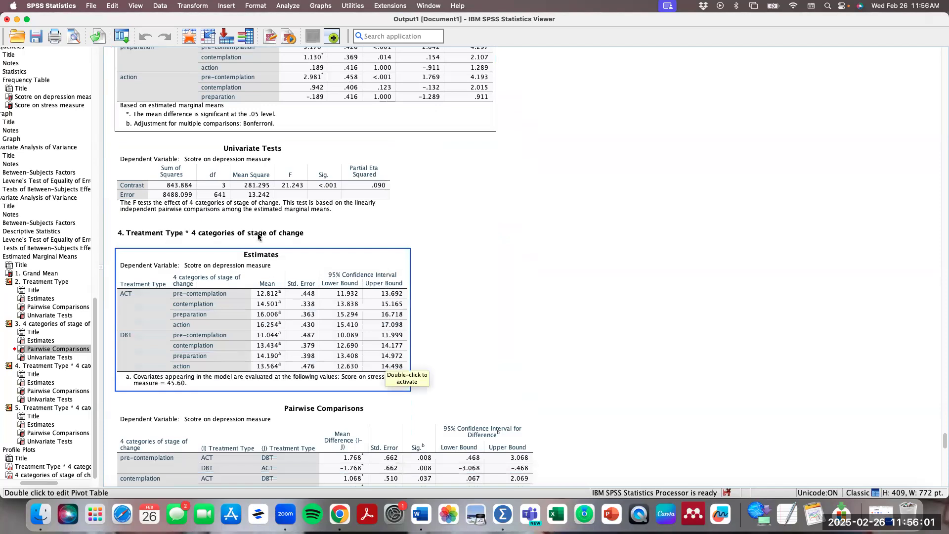
{"action": "left_click", "coordinate": [258, 234]}
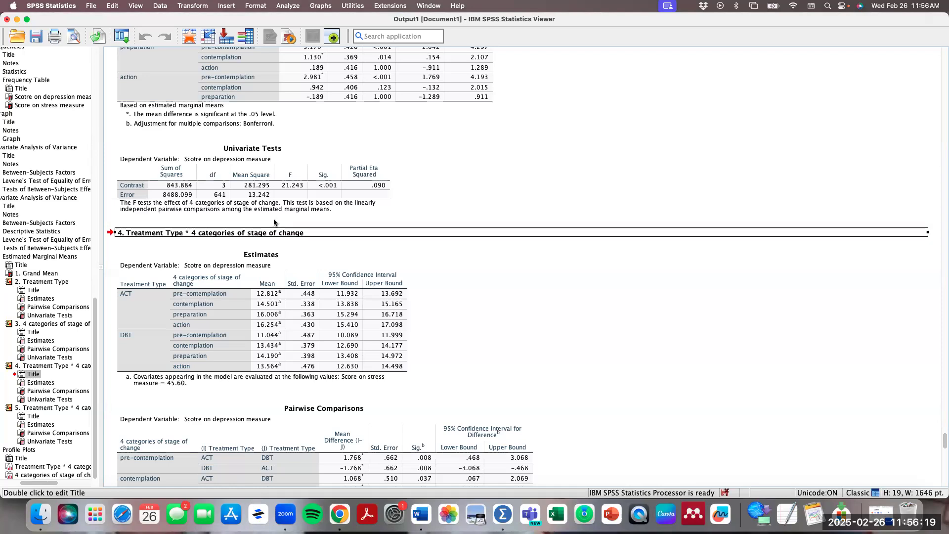
{"action": "scroll", "coordinate": [274, 222], "scroll_direction": "up", "scroll_amount": 5}
{"action": "scroll", "coordinate": [274, 223], "scroll_direction": "up", "scroll_amount": 15}
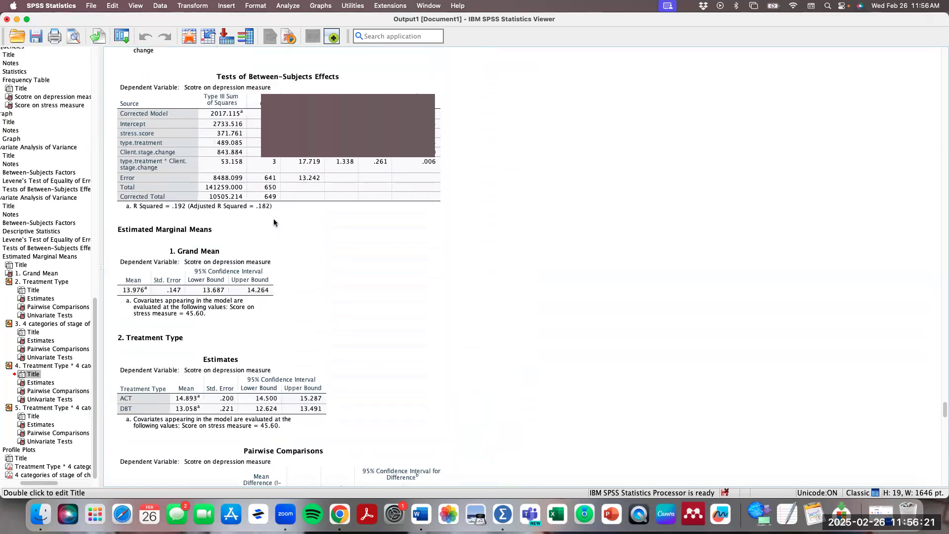
{"action": "left_click", "coordinate": [265, 268]}
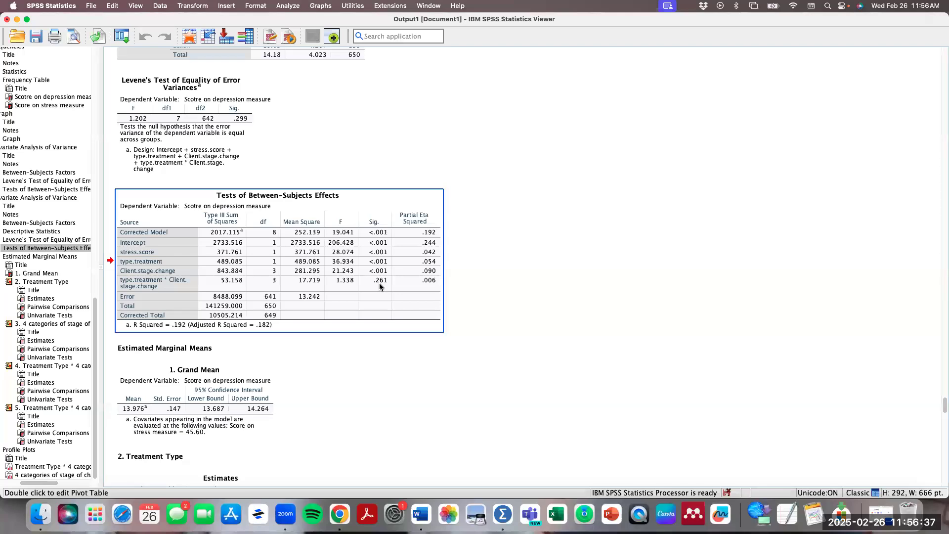
Return to the Treatment Type * 4 categories of stage of change section and select its title for review
{"action": "scroll", "coordinate": [379, 284], "scroll_direction": "down", "scroll_amount": 15}
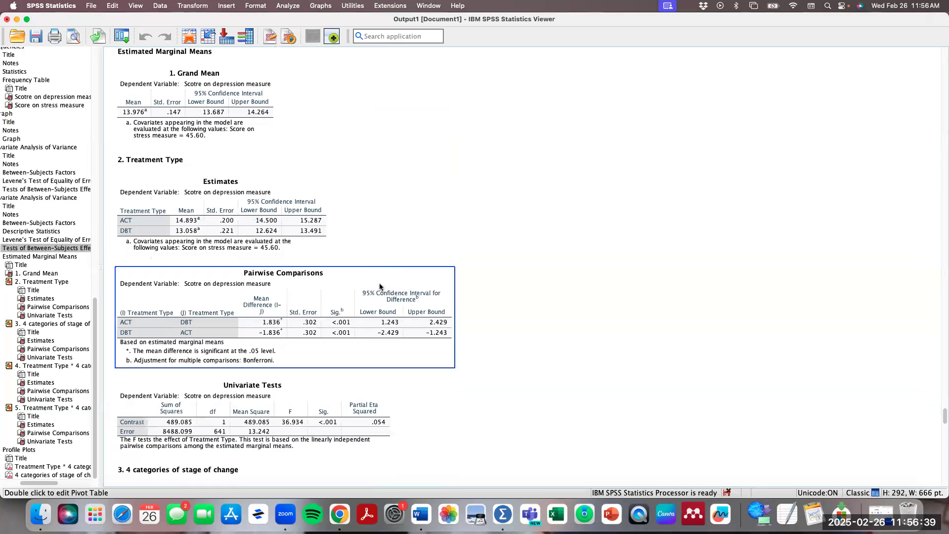
{"action": "scroll", "coordinate": [380, 287], "scroll_direction": "down", "scroll_amount": 5}
{"action": "scroll", "coordinate": [380, 285], "scroll_direction": "down", "scroll_amount": 6}
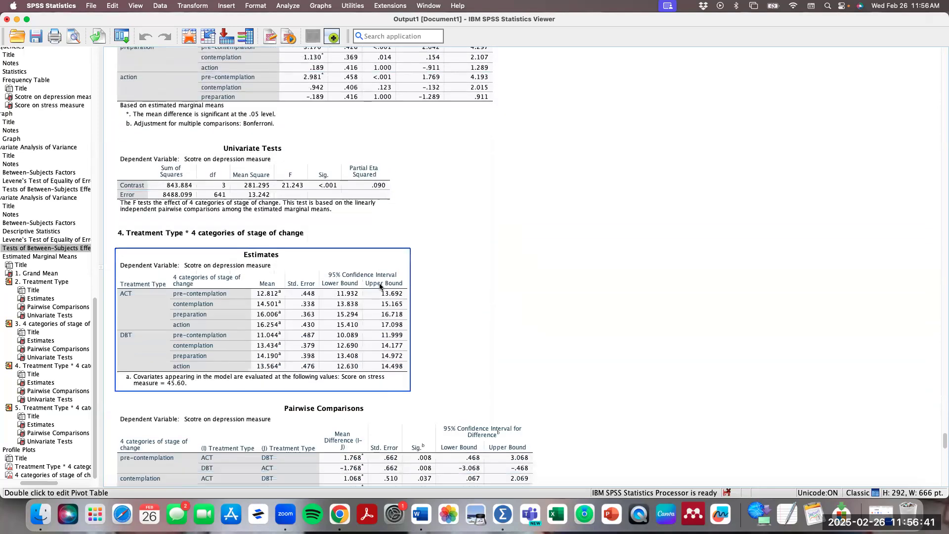
{"action": "left_click", "coordinate": [233, 236]}
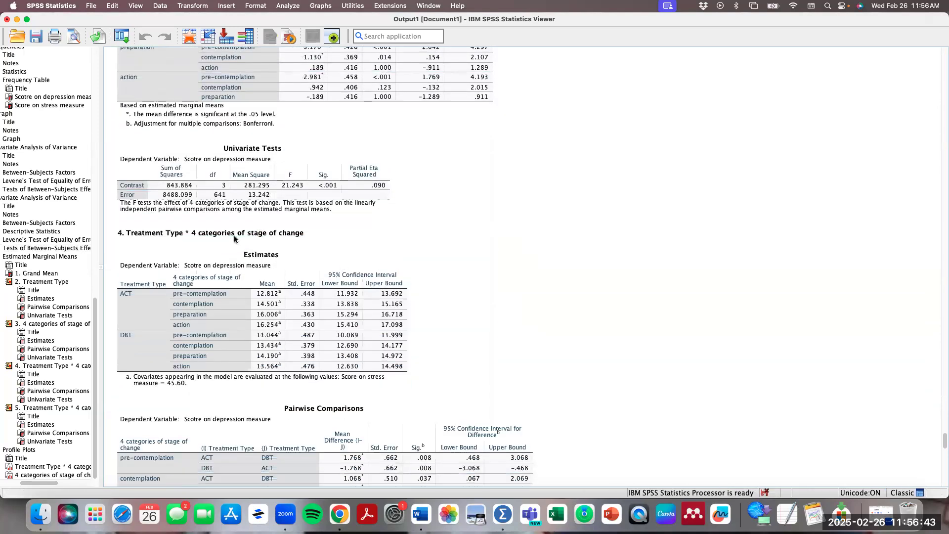
{"action": "left_click", "coordinate": [215, 236]}
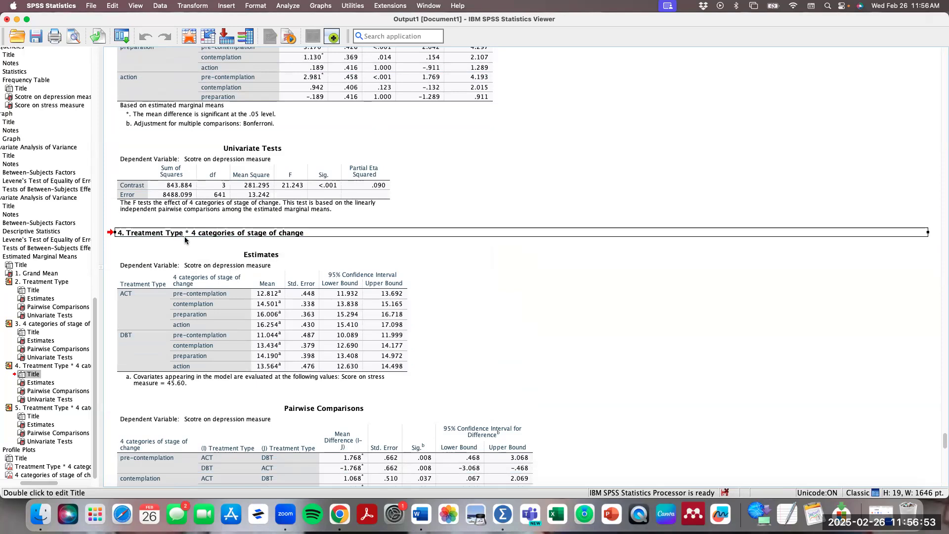
Examine the Treatment Type * stage of change estimates, pairwise comparisons and univariate tests comparing ACT with DBT within each stage
{"action": "left_click", "coordinate": [251, 310]}
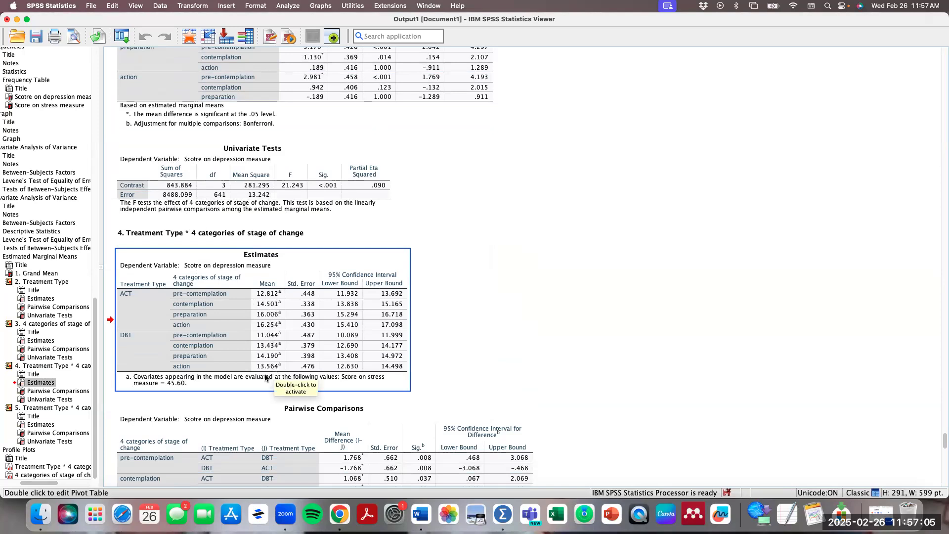
{"action": "scroll", "coordinate": [270, 346], "scroll_direction": "down", "scroll_amount": 10}
{"action": "left_click", "coordinate": [281, 278]}
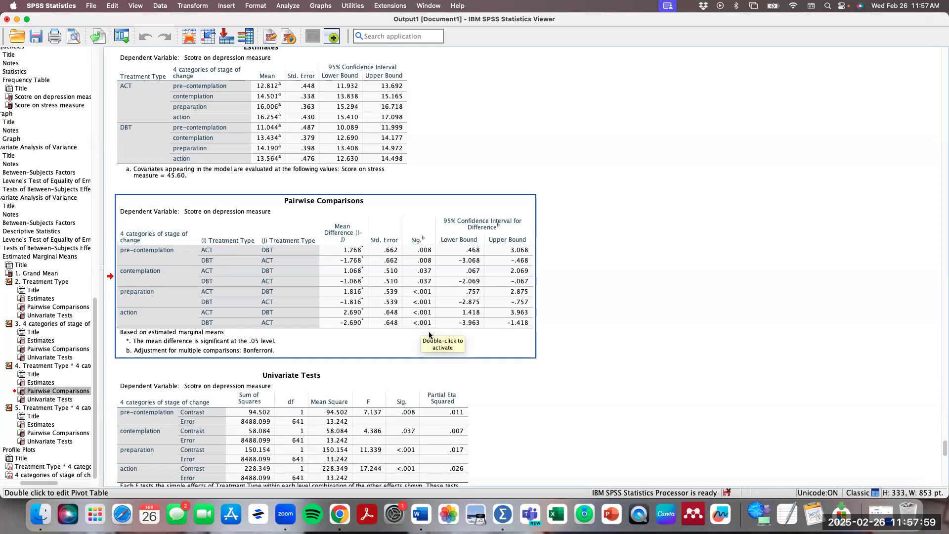
{"action": "scroll", "coordinate": [430, 335], "scroll_direction": "down", "scroll_amount": 5}
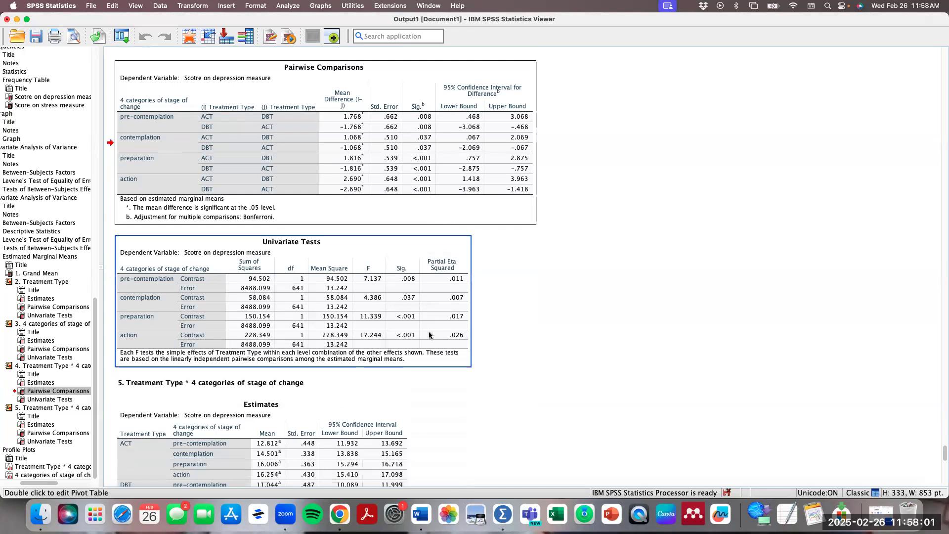
Examine the section 5 estimates and Bonferroni pairwise comparisons between stages of change within ACT and within DBT
{"action": "scroll", "coordinate": [429, 335], "scroll_direction": "down", "scroll_amount": 8}
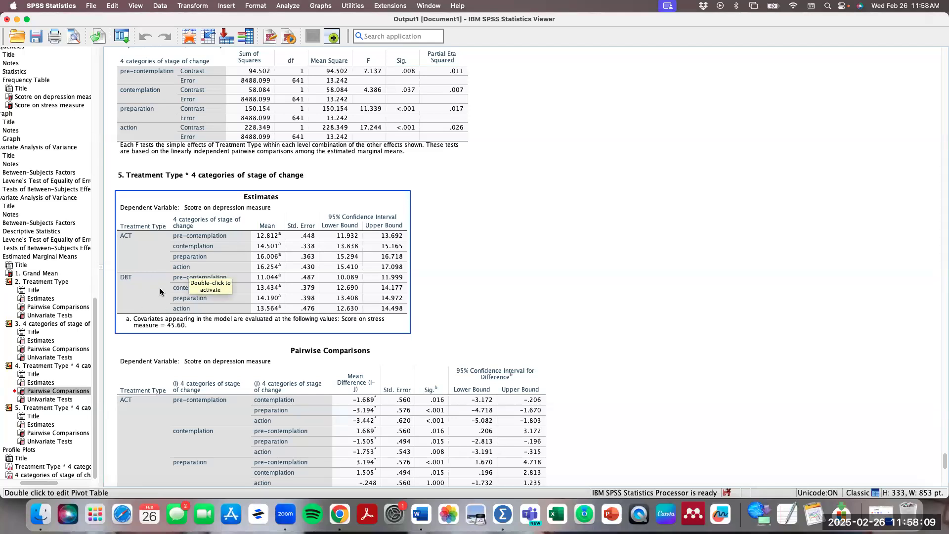
{"action": "scroll", "coordinate": [177, 318], "scroll_direction": "down", "scroll_amount": 5}
{"action": "left_click", "coordinate": [177, 319]}
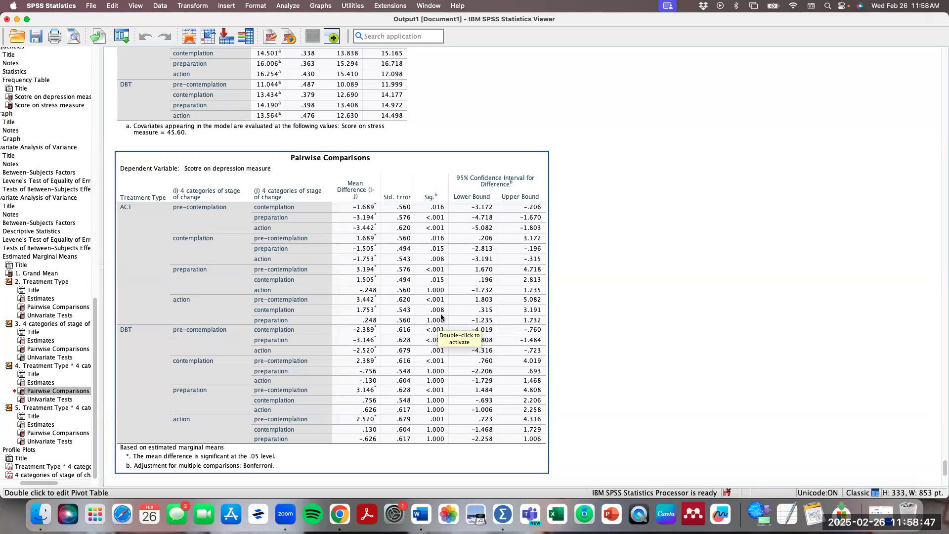
{"action": "scroll", "coordinate": [441, 317], "scroll_direction": "down", "scroll_amount": 3}
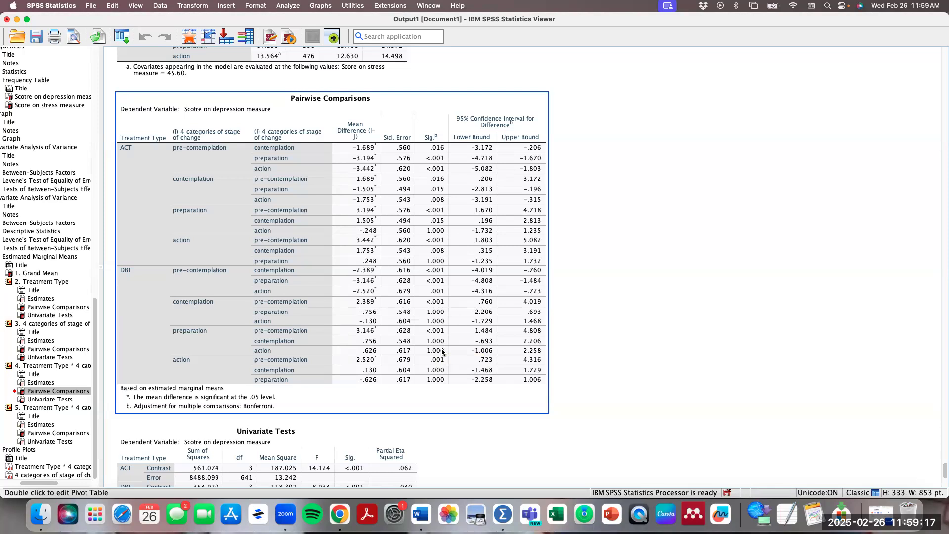
{"action": "left_click", "coordinate": [435, 380]}
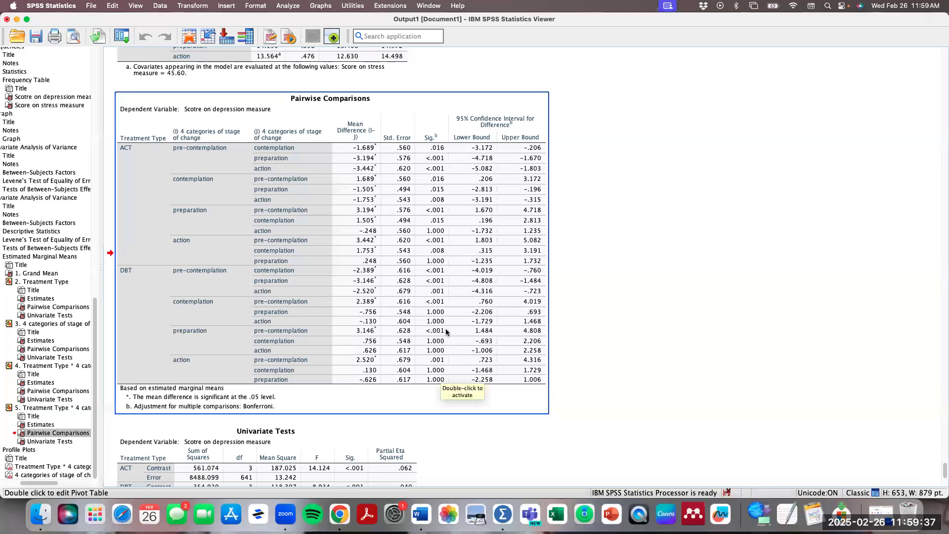
Review both profile plots of estimated marginal means, by Treatment Type and by 4 categories of stage of change
{"action": "scroll", "coordinate": [450, 297], "scroll_direction": "down", "scroll_amount": 10}
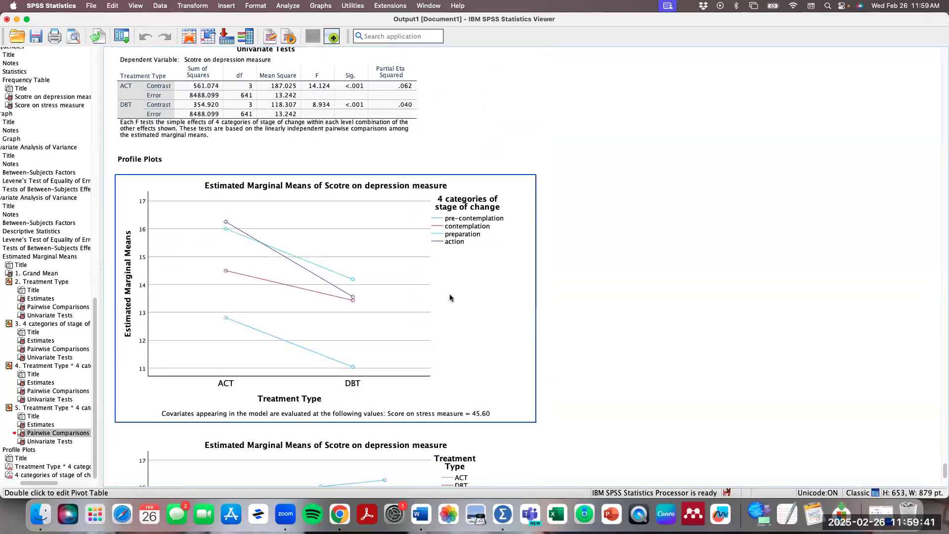
{"action": "scroll", "coordinate": [450, 297], "scroll_direction": "down", "scroll_amount": 2}
{"action": "left_click", "coordinate": [310, 286]}
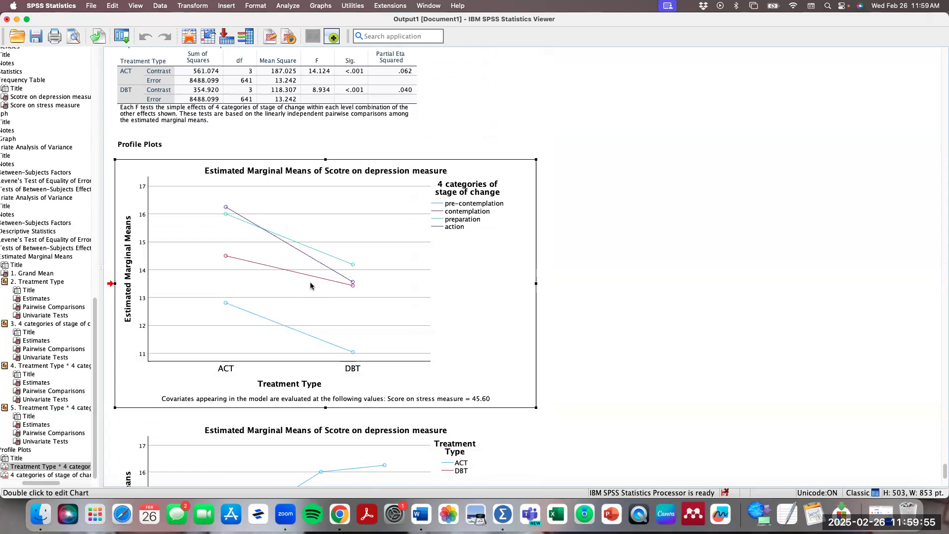
{"action": "scroll", "coordinate": [311, 286], "scroll_direction": "down", "scroll_amount": 5}
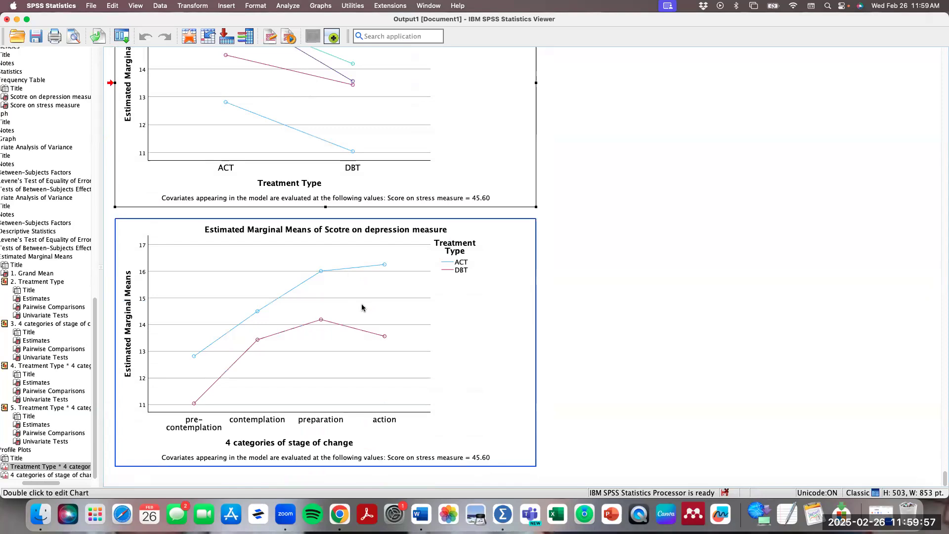
{"action": "left_click", "coordinate": [362, 308]}
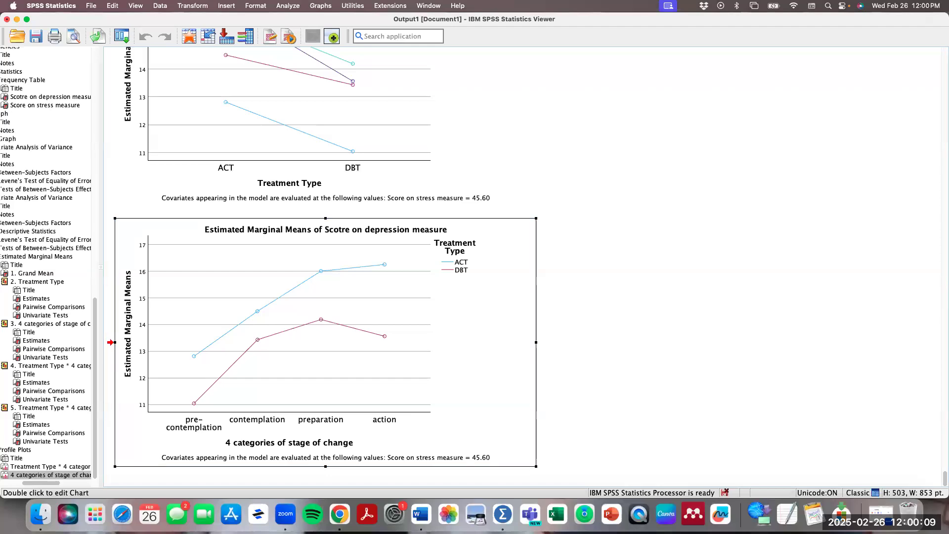
Switch to the In-class lab ANCOVA document in Word and review the output interpretation answers from item 9 through the practice pairwise comparisons
{"action": "left_click_drag", "start_coordinate": [0, 14], "coordinate": [477, 44]}
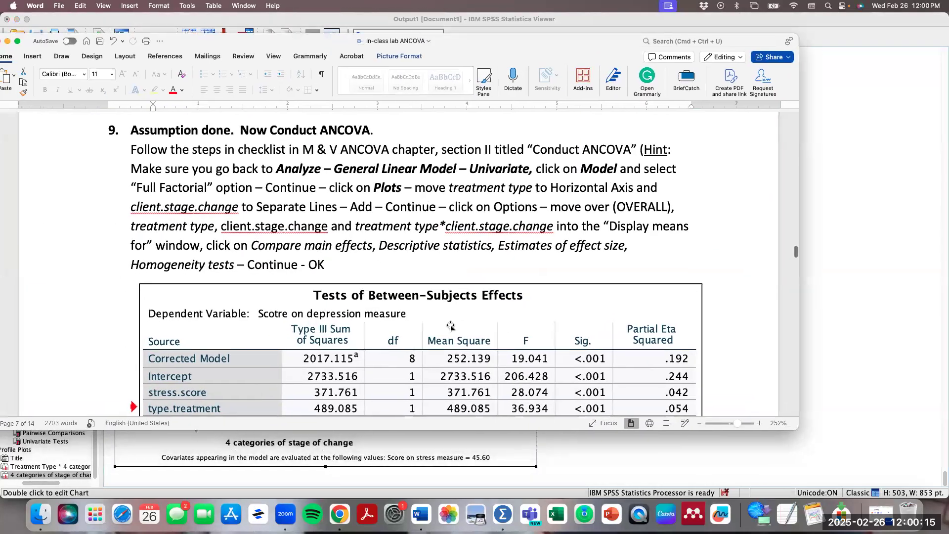
{"action": "scroll", "coordinate": [452, 325], "scroll_direction": "down", "scroll_amount": 5}
{"action": "scroll", "coordinate": [451, 325], "scroll_direction": "down", "scroll_amount": 10}
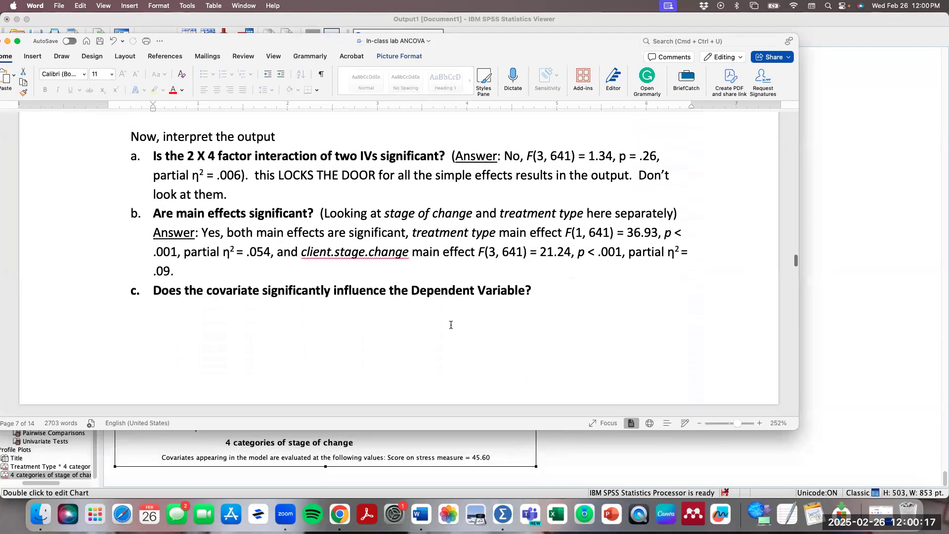
{"action": "scroll", "coordinate": [451, 325], "scroll_direction": "down", "scroll_amount": 10}
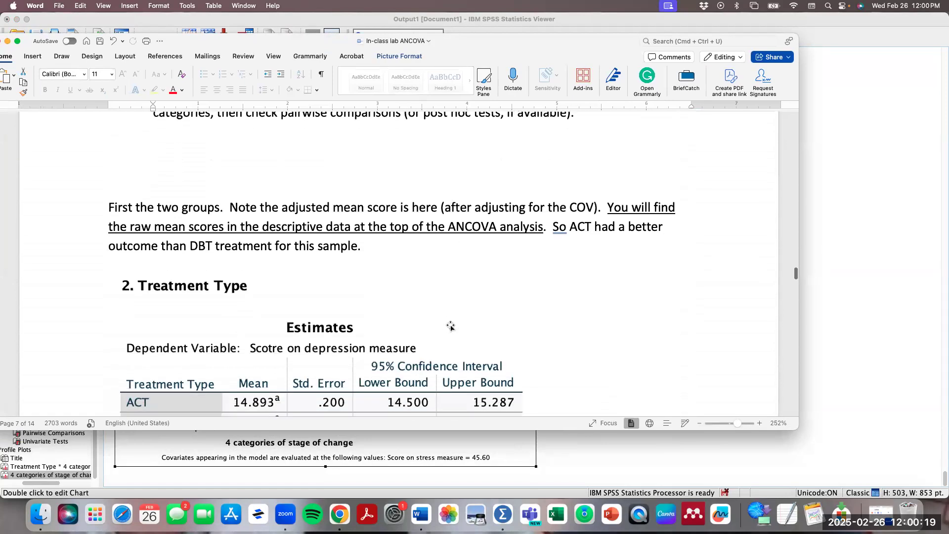
{"action": "scroll", "coordinate": [451, 325], "scroll_direction": "down", "scroll_amount": 10}
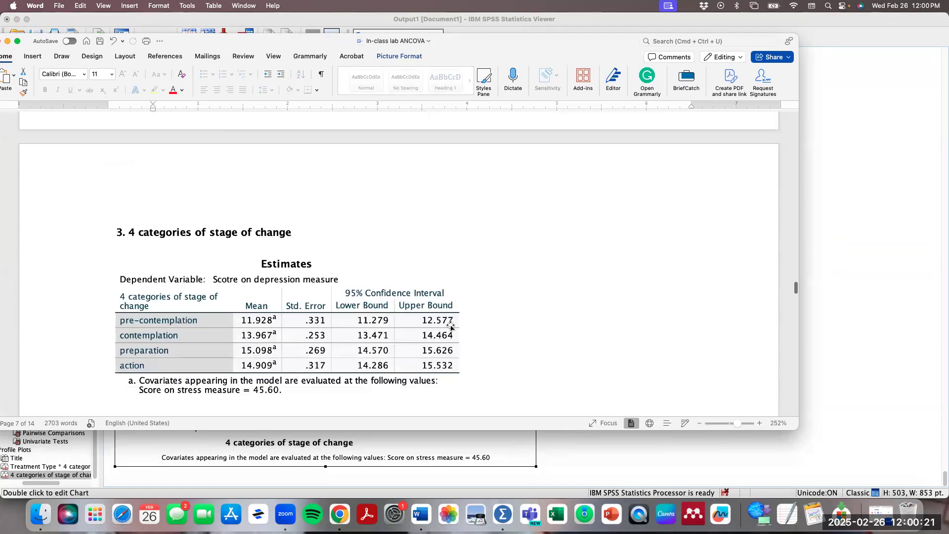
{"action": "scroll", "coordinate": [451, 326], "scroll_direction": "down", "scroll_amount": 10}
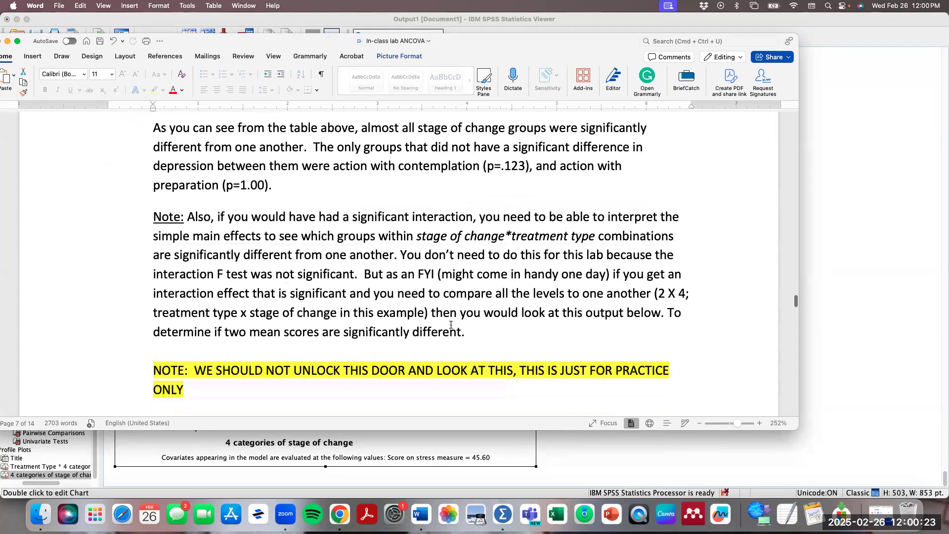
{"action": "scroll", "coordinate": [451, 324], "scroll_direction": "down", "scroll_amount": 5}
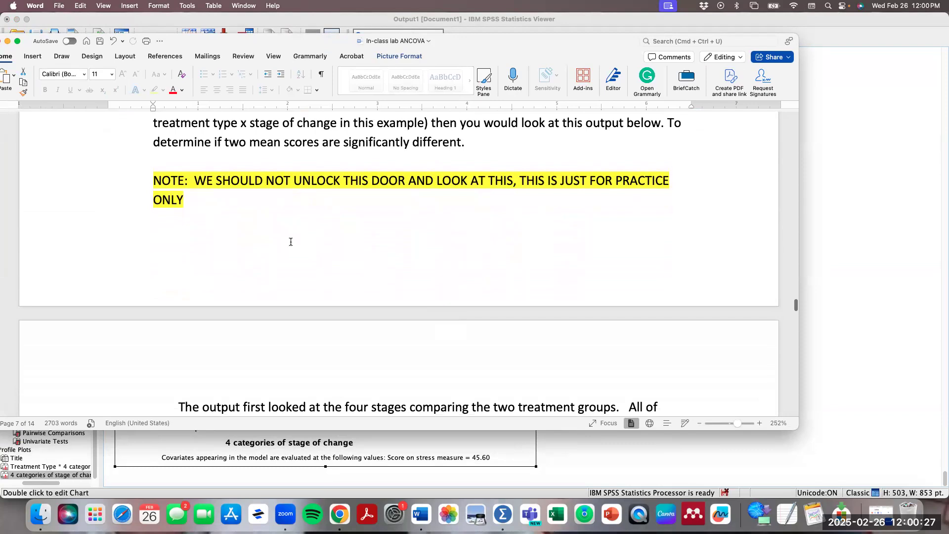
{"action": "scroll", "coordinate": [291, 242], "scroll_direction": "down", "scroll_amount": 15}
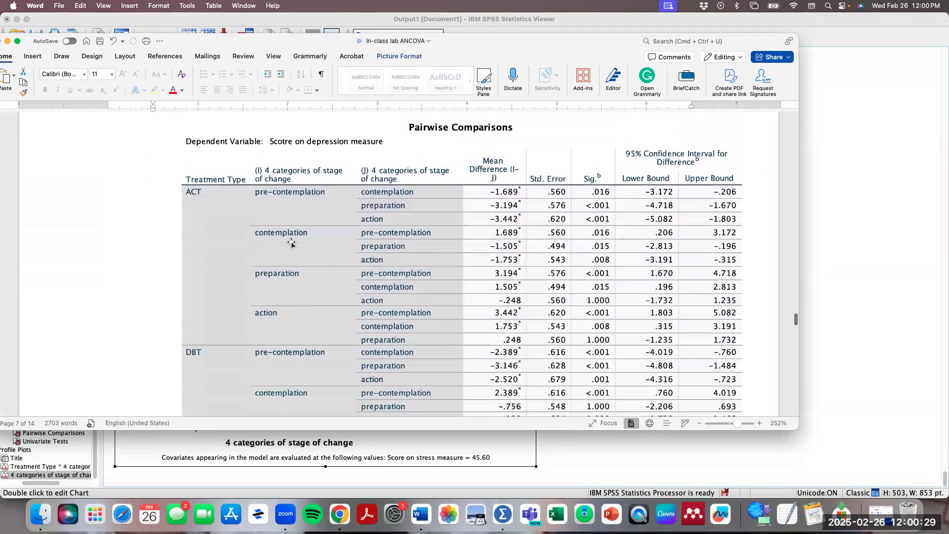
Read through the exemplar results write-up under item f, from the ANCOVA description to the adjusted mean comparisons
{"action": "scroll", "coordinate": [291, 242], "scroll_direction": "down", "scroll_amount": 15}
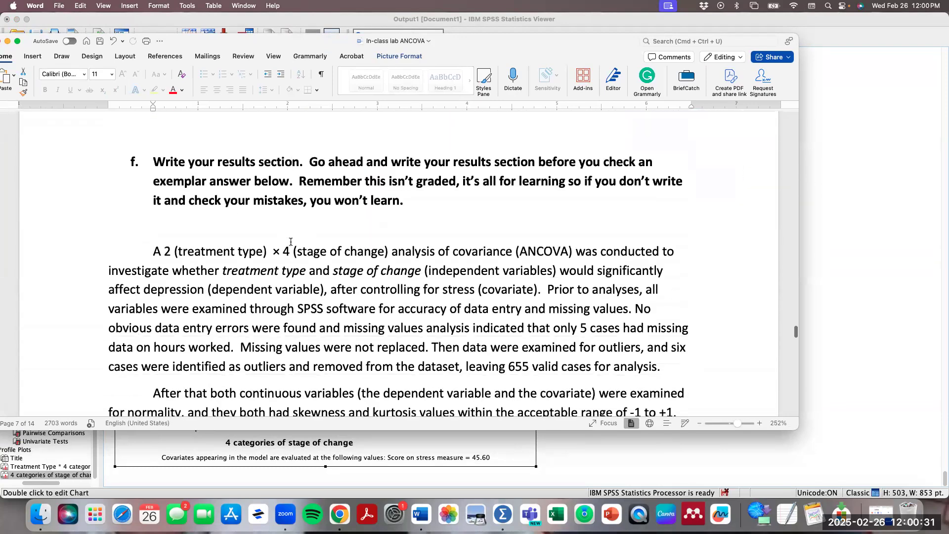
{"action": "scroll", "coordinate": [291, 242], "scroll_direction": "down", "scroll_amount": 1}
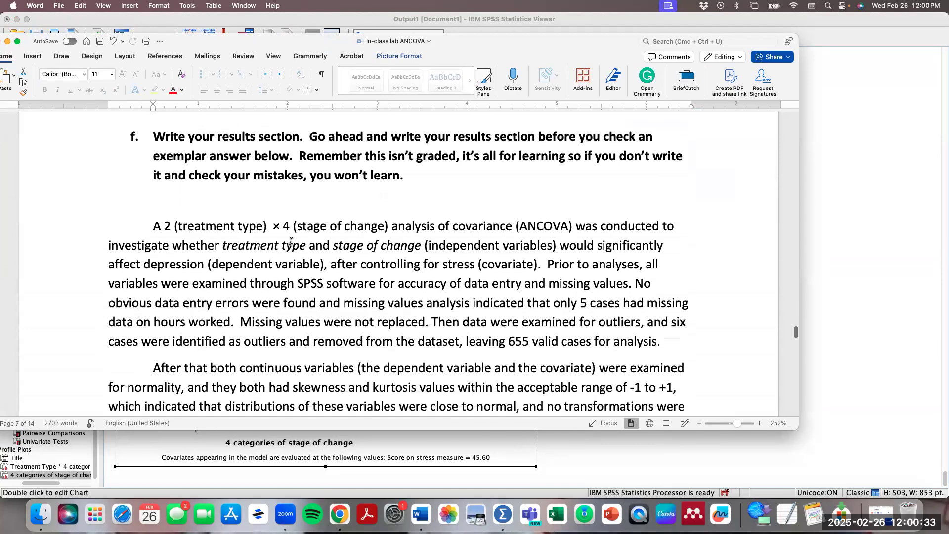
{"action": "scroll", "coordinate": [291, 242], "scroll_direction": "down", "scroll_amount": 6}
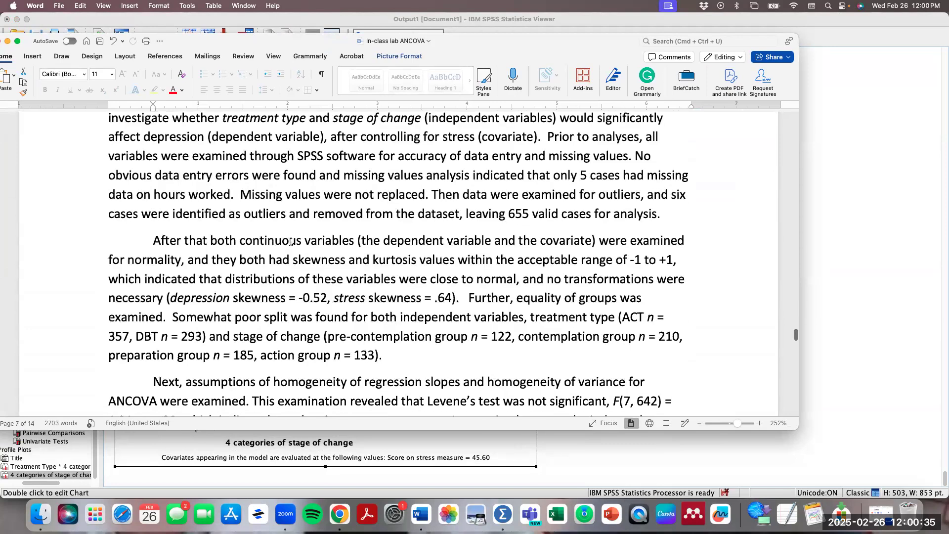
{"action": "scroll", "coordinate": [291, 242], "scroll_direction": "down", "scroll_amount": 4}
{"action": "scroll", "coordinate": [290, 242], "scroll_direction": "down", "scroll_amount": 6}
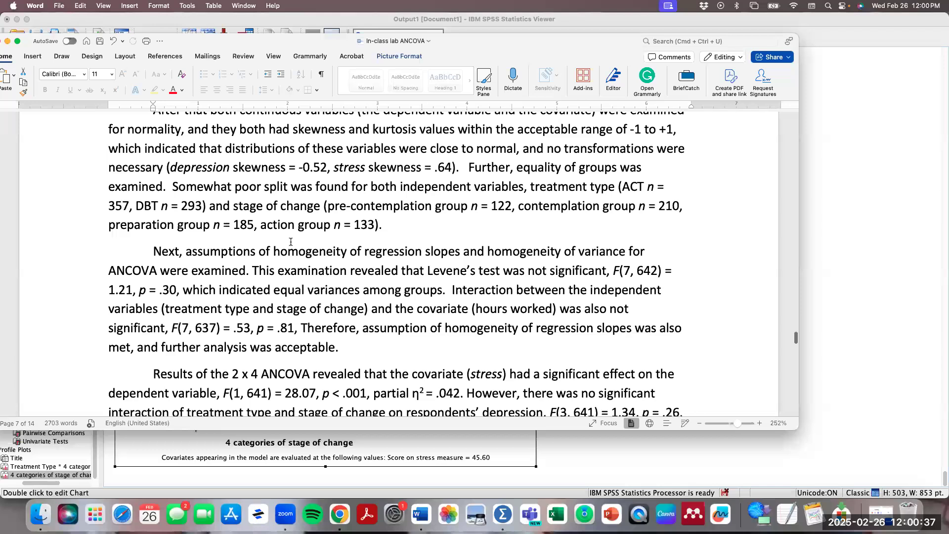
{"action": "scroll", "coordinate": [291, 242], "scroll_direction": "down", "scroll_amount": 7}
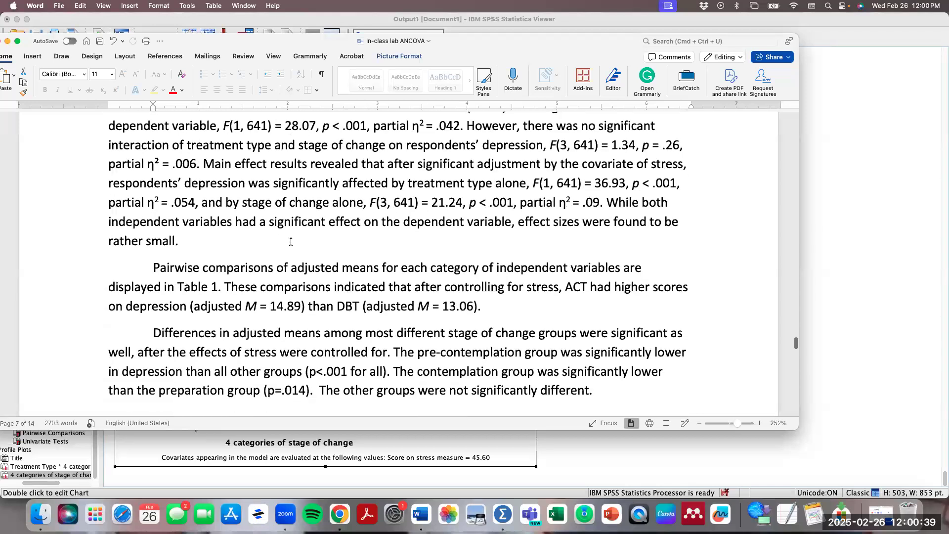
Examine Table 1 of adjusted and unadjusted means for main effects and the Table 2 template for a significant interaction
{"action": "scroll", "coordinate": [291, 242], "scroll_direction": "down", "scroll_amount": 20}
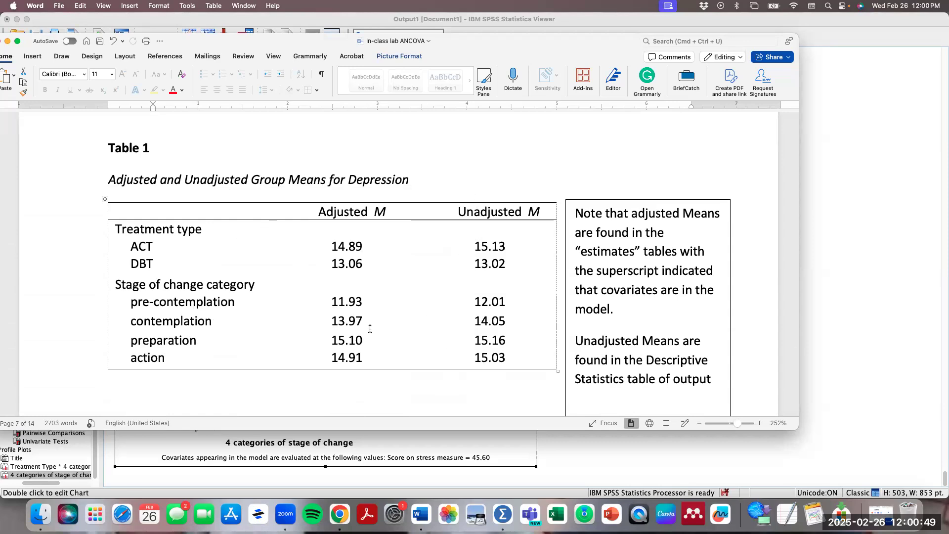
{"action": "scroll", "coordinate": [447, 343], "scroll_direction": "down", "scroll_amount": 5}
{"action": "scroll", "coordinate": [447, 343], "scroll_direction": "down", "scroll_amount": 3}
{"action": "scroll", "coordinate": [447, 343], "scroll_direction": "up", "scroll_amount": 3}
{"action": "scroll", "coordinate": [447, 344], "scroll_direction": "down", "scroll_amount": 10}
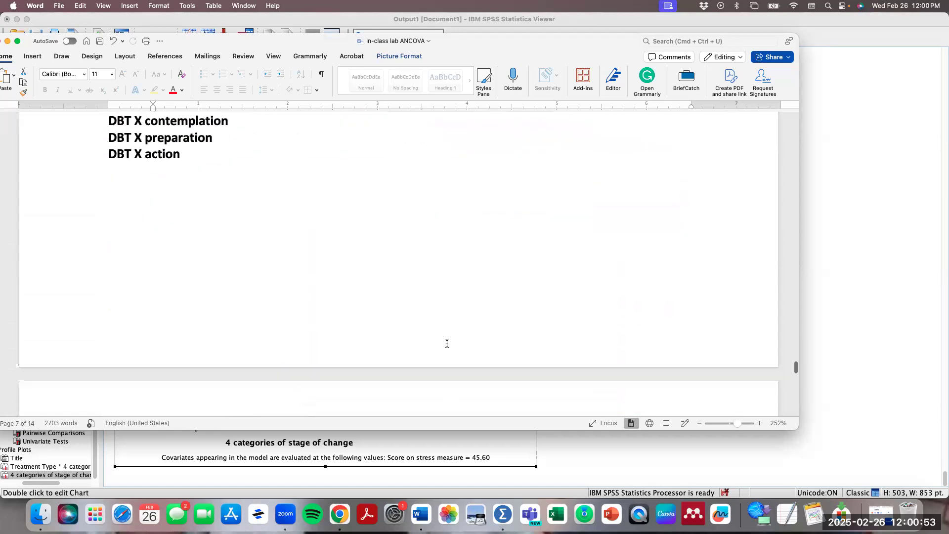
{"action": "scroll", "coordinate": [447, 343], "scroll_direction": "up", "scroll_amount": 2}
{"action": "scroll", "coordinate": [447, 344], "scroll_direction": "up", "scroll_amount": 6}
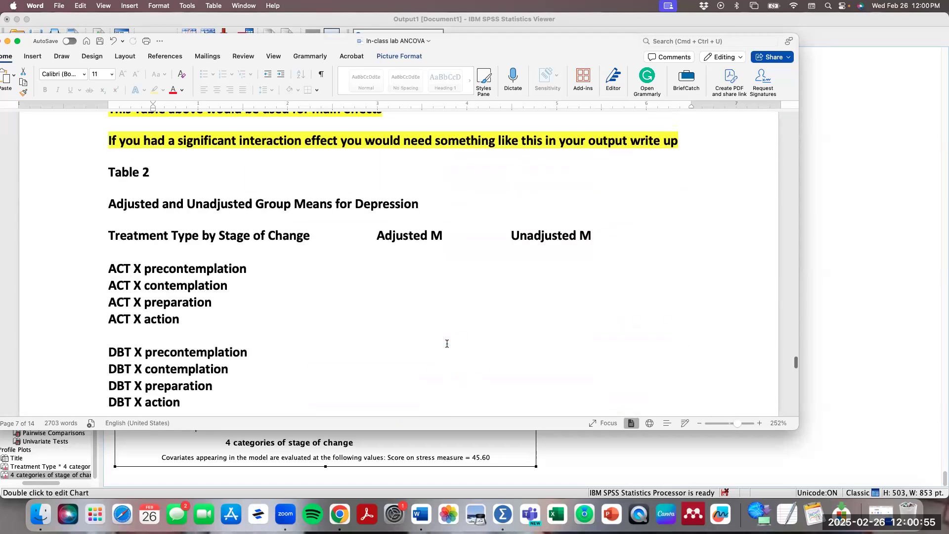
{"action": "scroll", "coordinate": [447, 343], "scroll_direction": "down", "scroll_amount": 1}
{"action": "scroll", "coordinate": [447, 343], "scroll_direction": "up", "scroll_amount": 3}
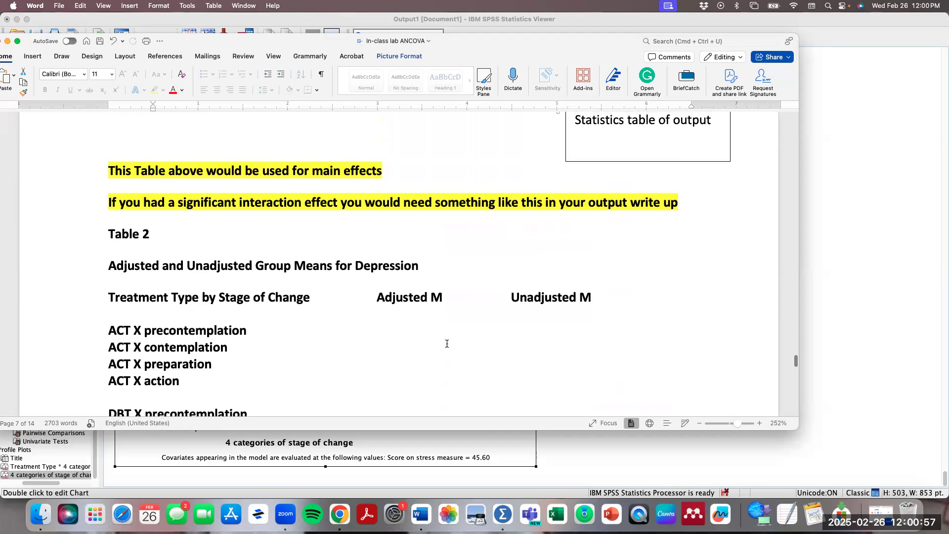
{"action": "scroll", "coordinate": [447, 343], "scroll_direction": "up", "scroll_amount": 5}
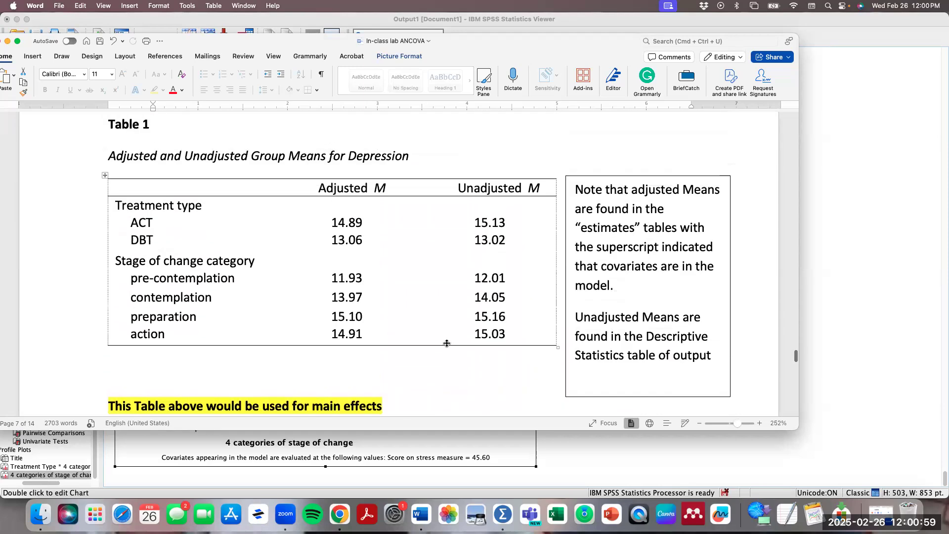
{"action": "scroll", "coordinate": [447, 343], "scroll_direction": "up", "scroll_amount": 1}
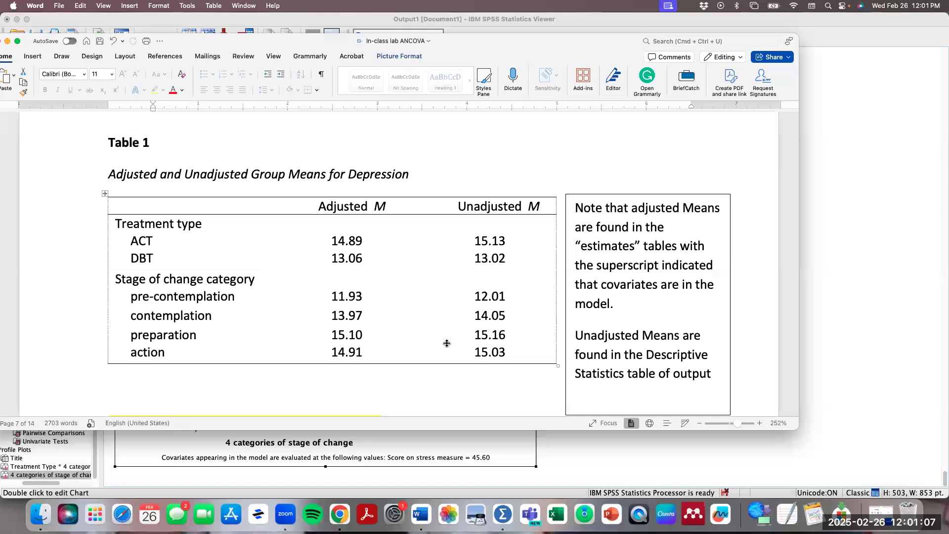
Skim the rest of the lab document, bring its window fully into view and minimize it to return to the SPSS output
{"action": "scroll", "coordinate": [448, 344], "scroll_direction": "down", "scroll_amount": 20}
{"action": "scroll", "coordinate": [448, 345], "scroll_direction": "down", "scroll_amount": 15}
{"action": "scroll", "coordinate": [447, 344], "scroll_direction": "down", "scroll_amount": 10}
{"action": "scroll", "coordinate": [447, 343], "scroll_direction": "up", "scroll_amount": 20}
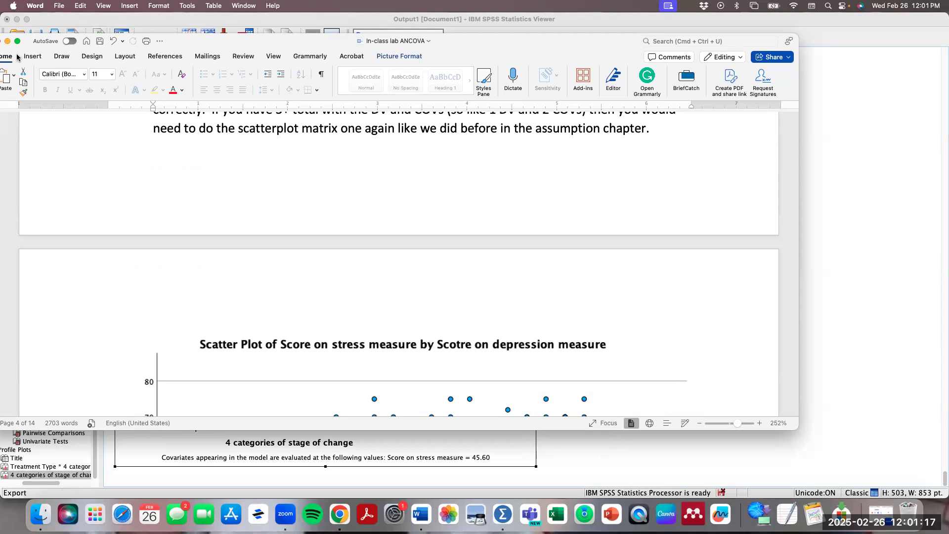
{"action": "left_click_drag", "start_coordinate": [24, 41], "coordinate": [73, 41]}
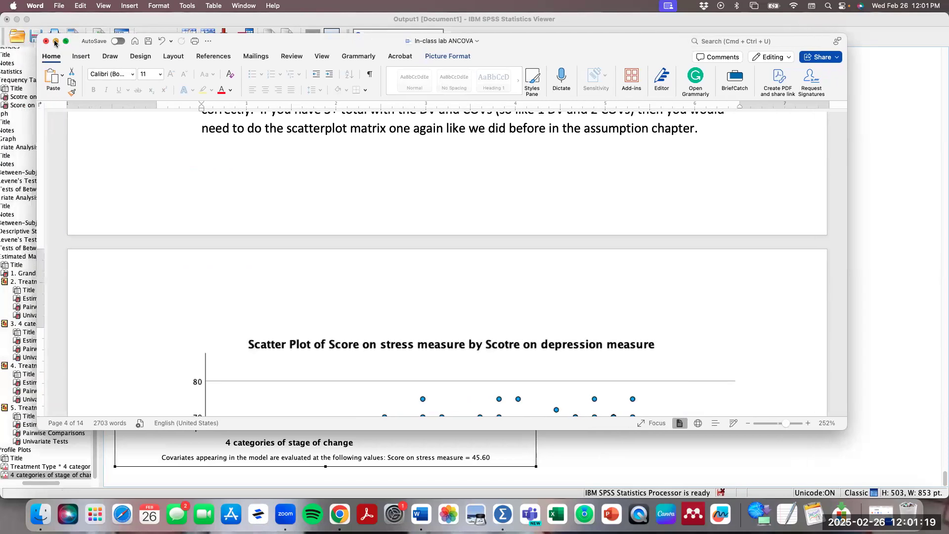
{"action": "left_click", "coordinate": [55, 42]}
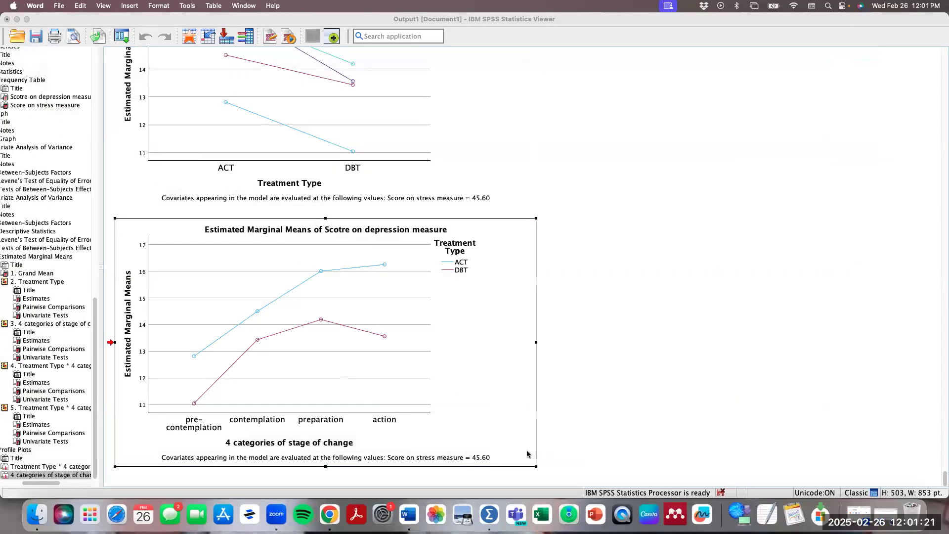